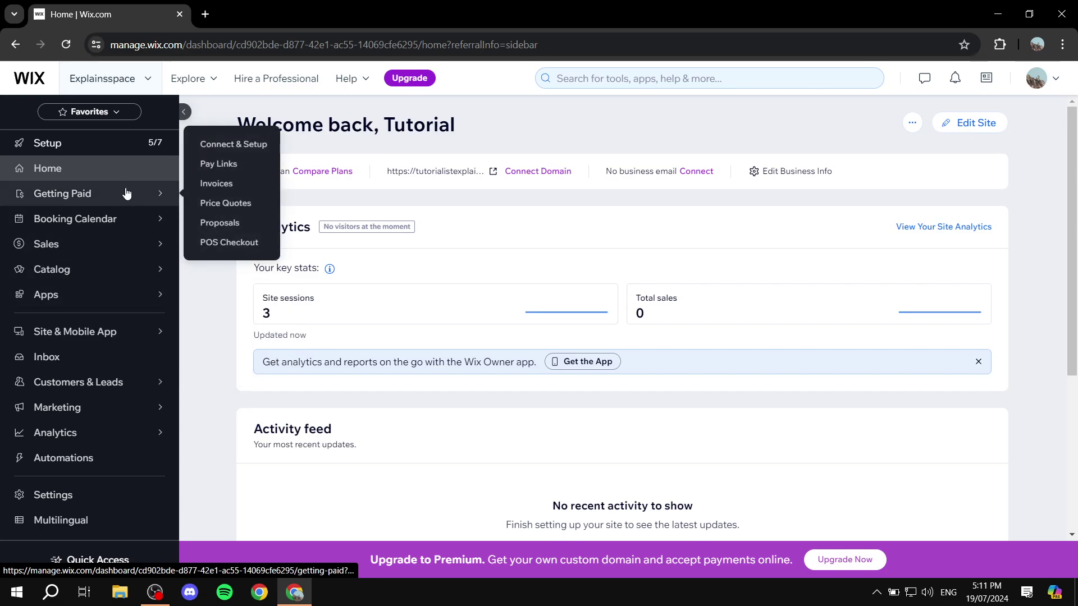
Open the Explainsspace site from its Website overview in the Wix Editor and wait for the Home page
{"action": "left_click", "coordinate": [68, 340]}
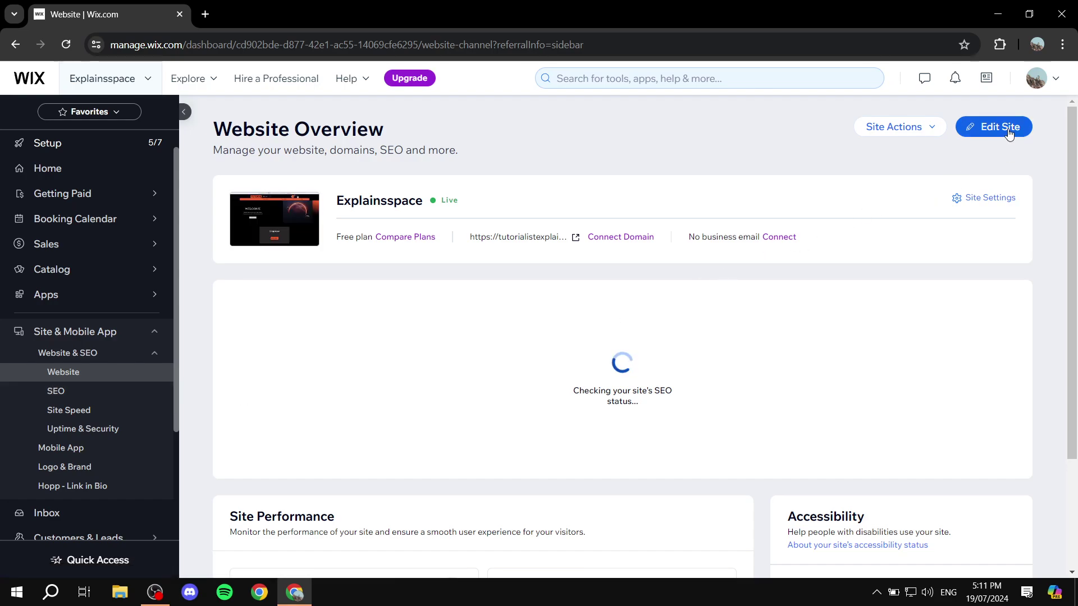
{"action": "left_click", "coordinate": [1000, 127]}
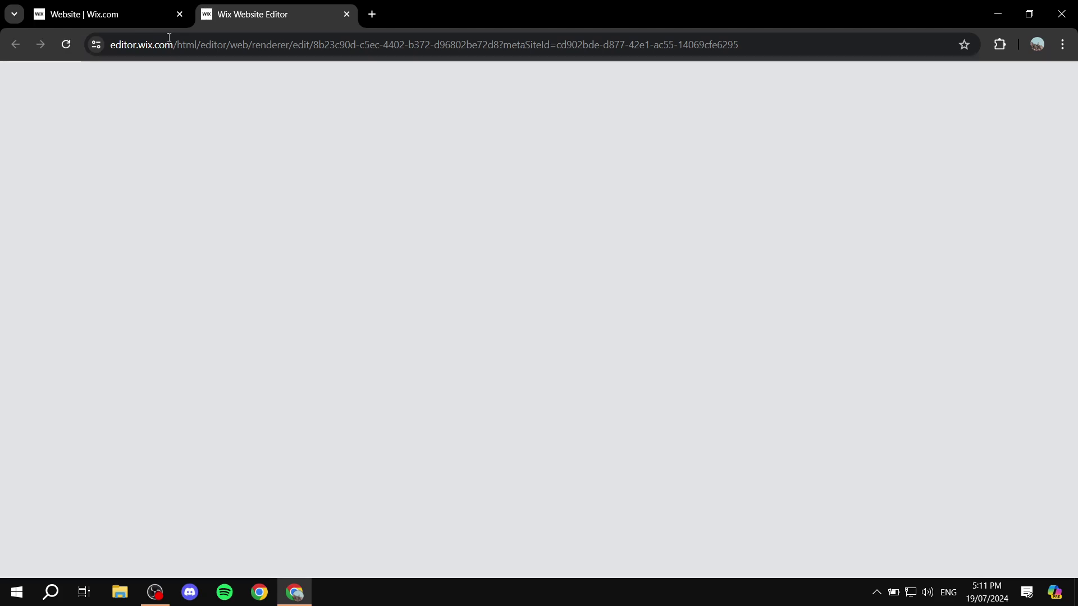
{"action": "left_click", "coordinate": [121, 14]}
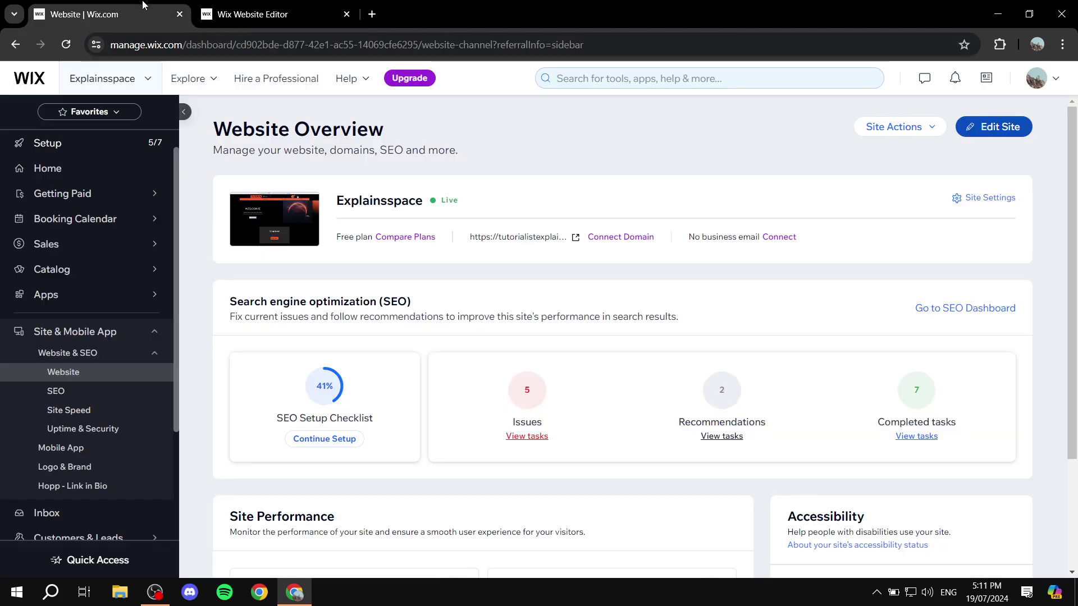
{"action": "left_click", "coordinate": [275, 12]}
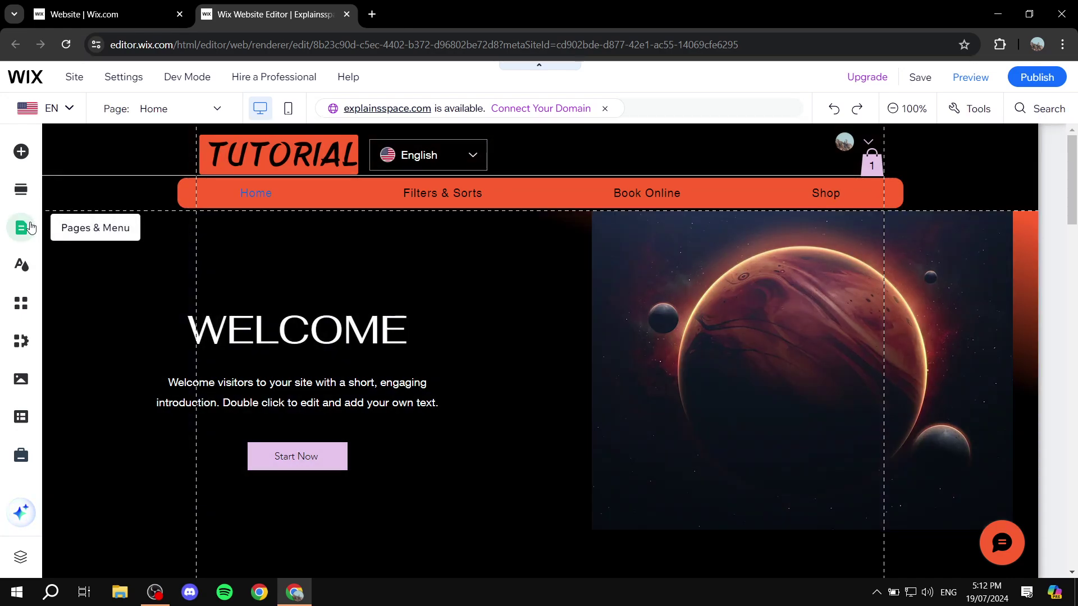
Set the Member Signup Form under Pages & Menu > Signup & Login to Custom Form
{"action": "left_click", "coordinate": [23, 231]}
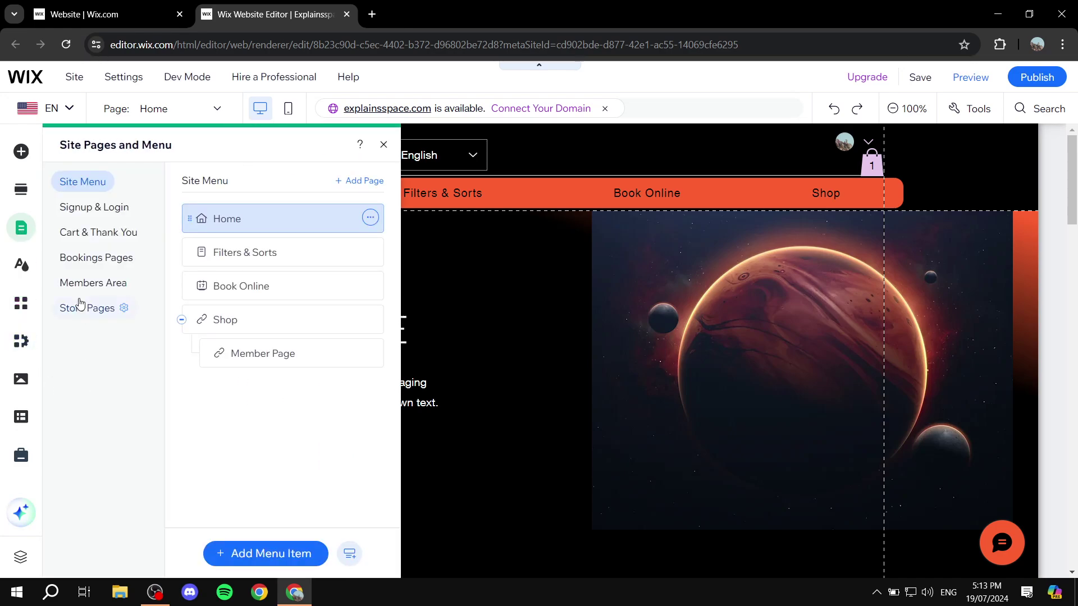
{"action": "left_click", "coordinate": [96, 217]}
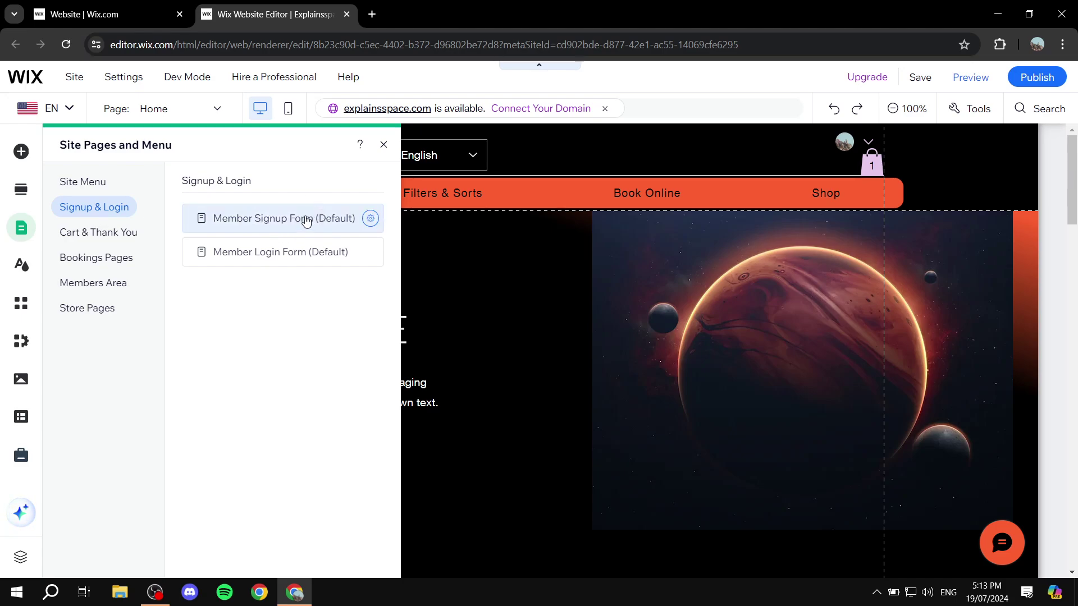
{"action": "left_click", "coordinate": [287, 220]}
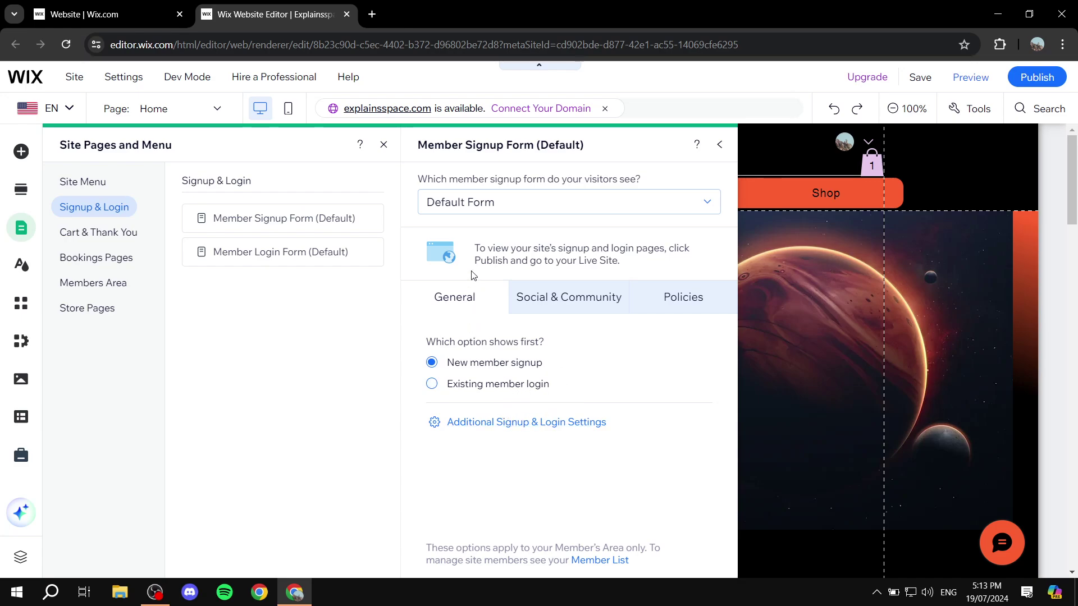
{"action": "left_click", "coordinate": [611, 203]}
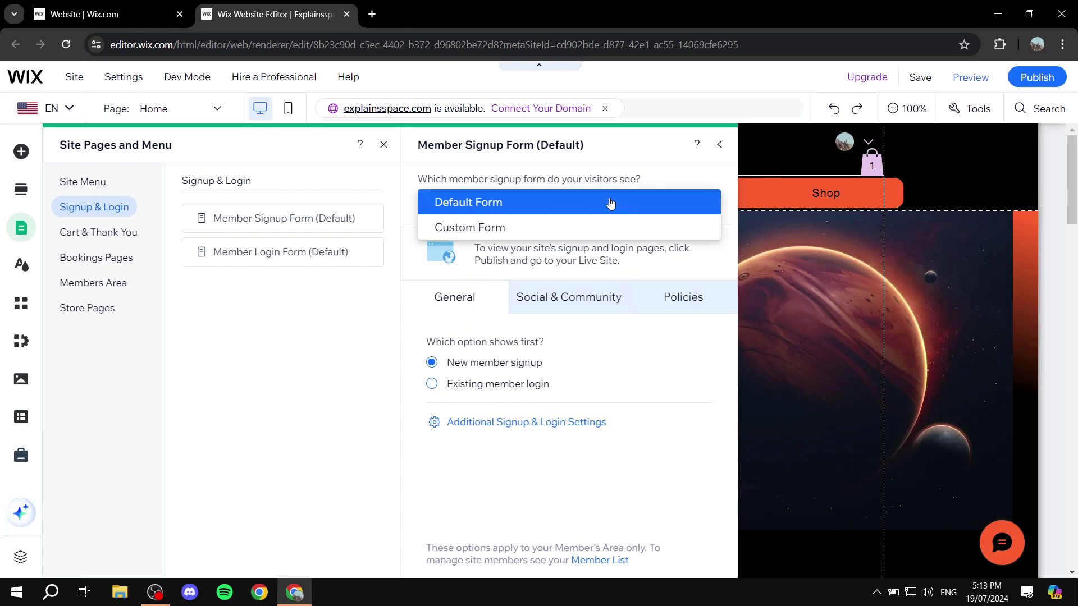
{"action": "left_click", "coordinate": [517, 227]}
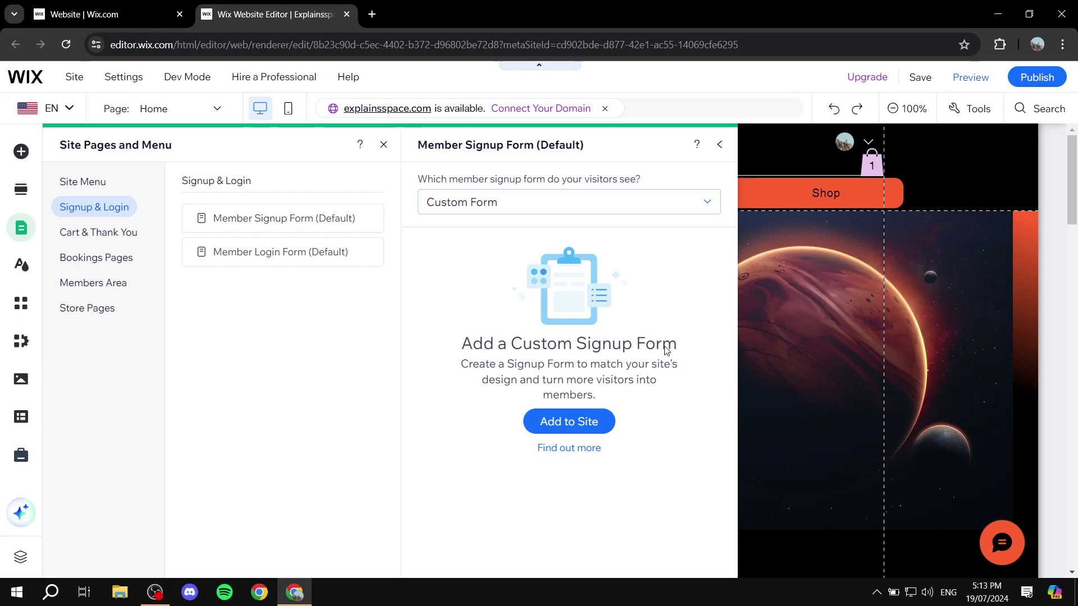
Add the custom signup popup to the site and drag the Popup Mode bar off the form
{"action": "left_click", "coordinate": [582, 430]}
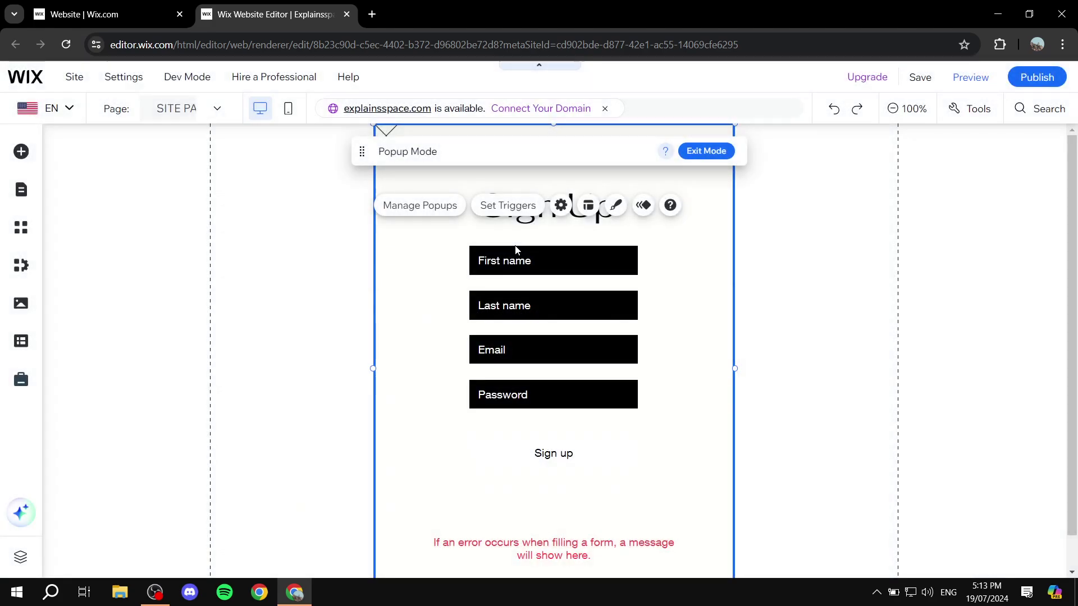
{"action": "left_click", "coordinate": [306, 205]}
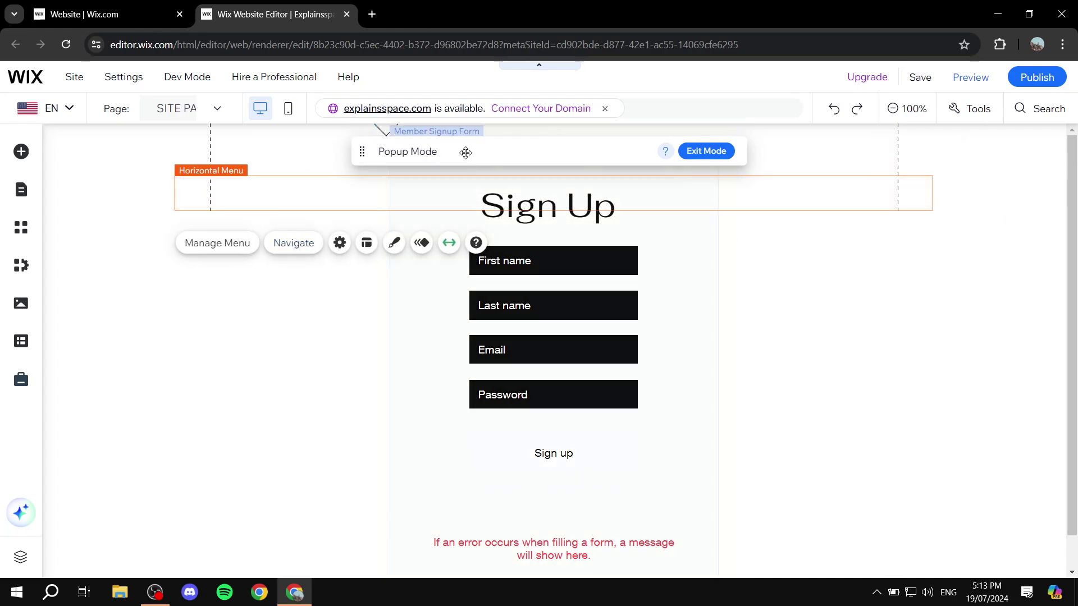
{"action": "left_click_drag", "start_coordinate": [648, 157], "coordinate": [185, 515]}
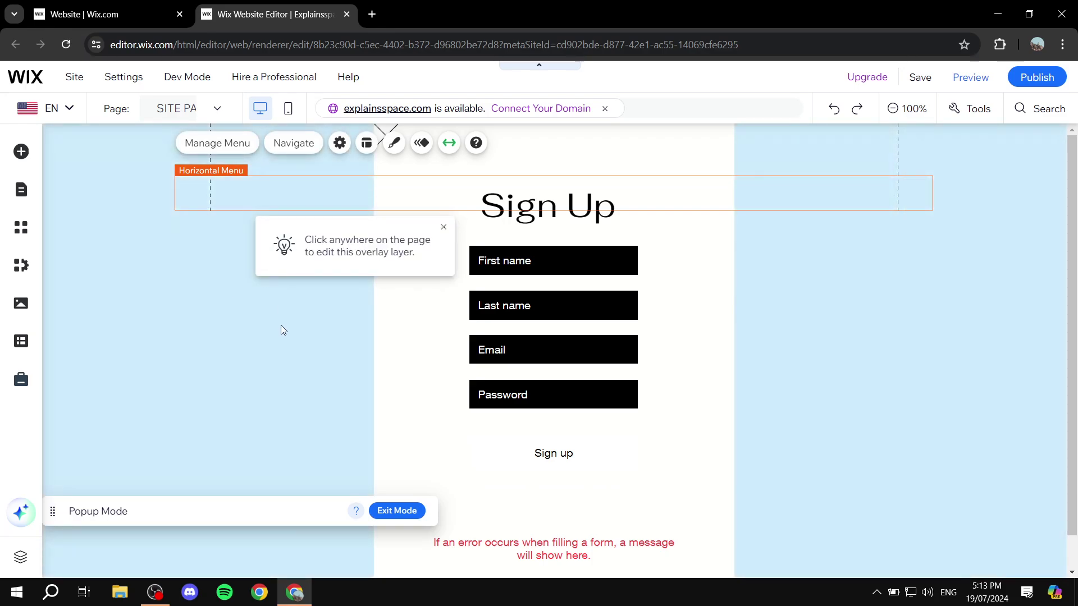
Set the popup's overlay background to dark grey (#404040) and close the background panels
{"action": "left_click", "coordinate": [252, 330]}
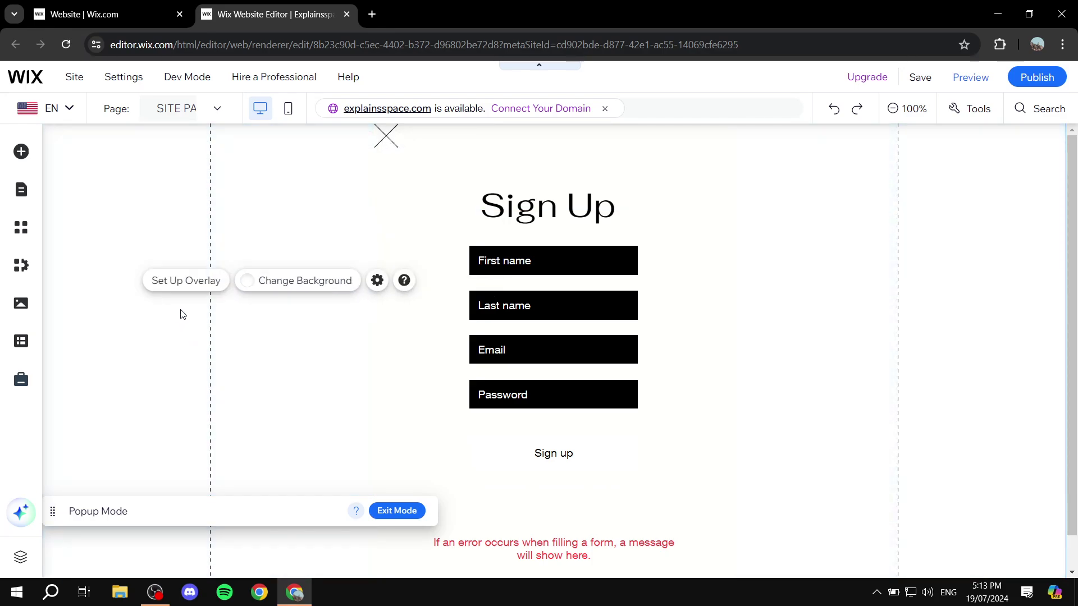
{"action": "left_click", "coordinate": [265, 337]}
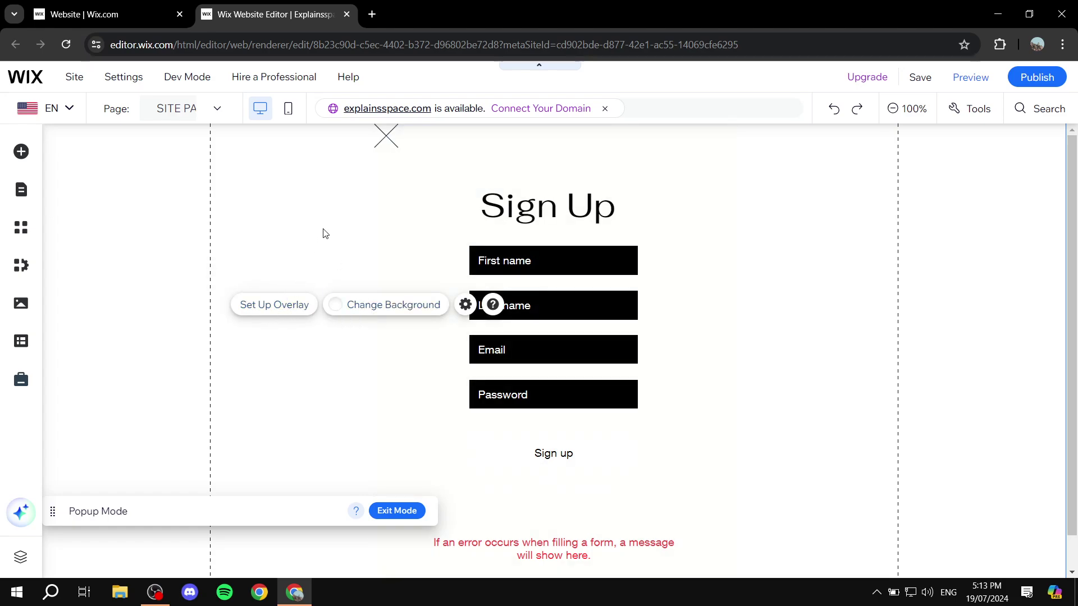
{"action": "left_click", "coordinate": [365, 313]}
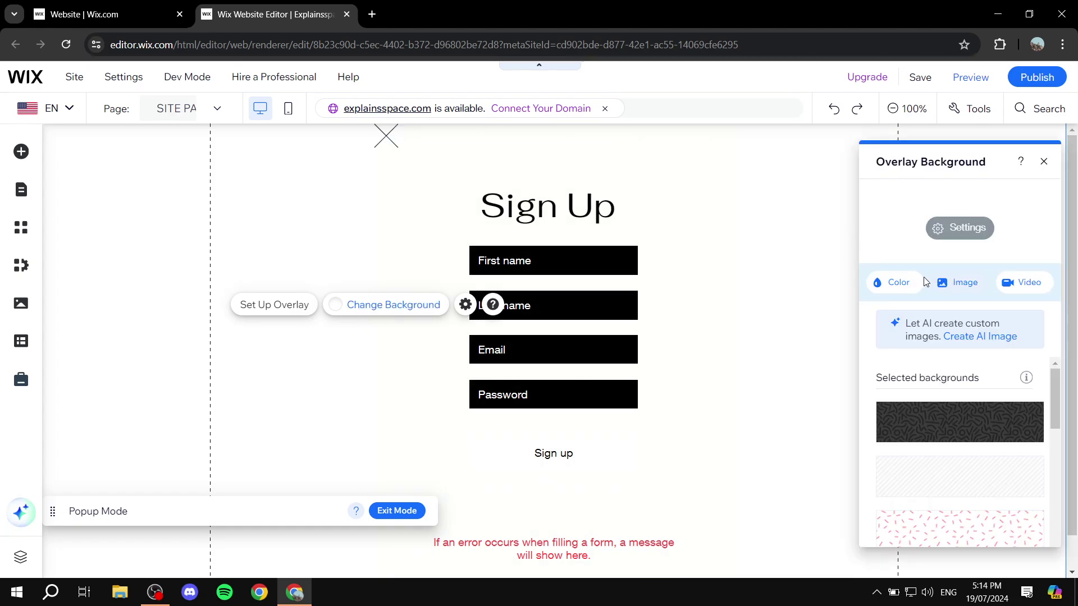
{"action": "left_click", "coordinate": [894, 284]}
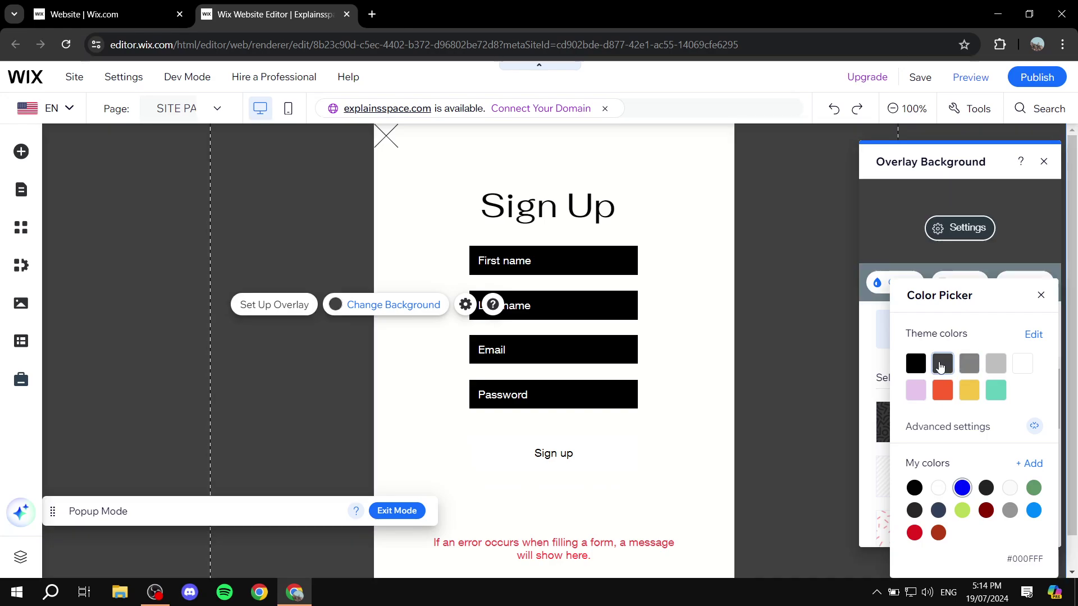
{"action": "left_click", "coordinate": [943, 363]}
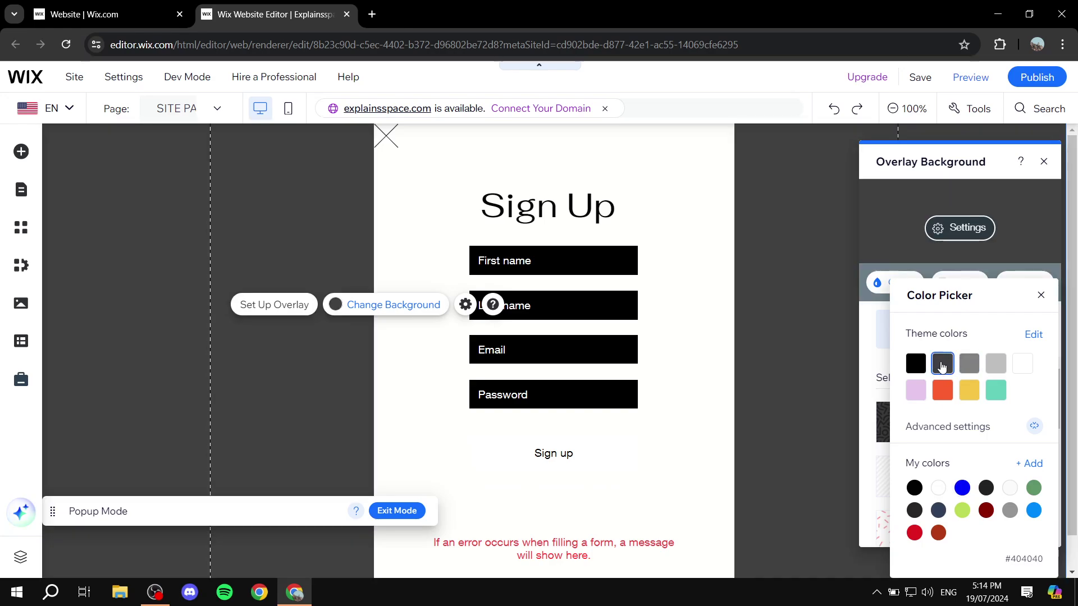
{"action": "left_click", "coordinate": [1040, 296]}
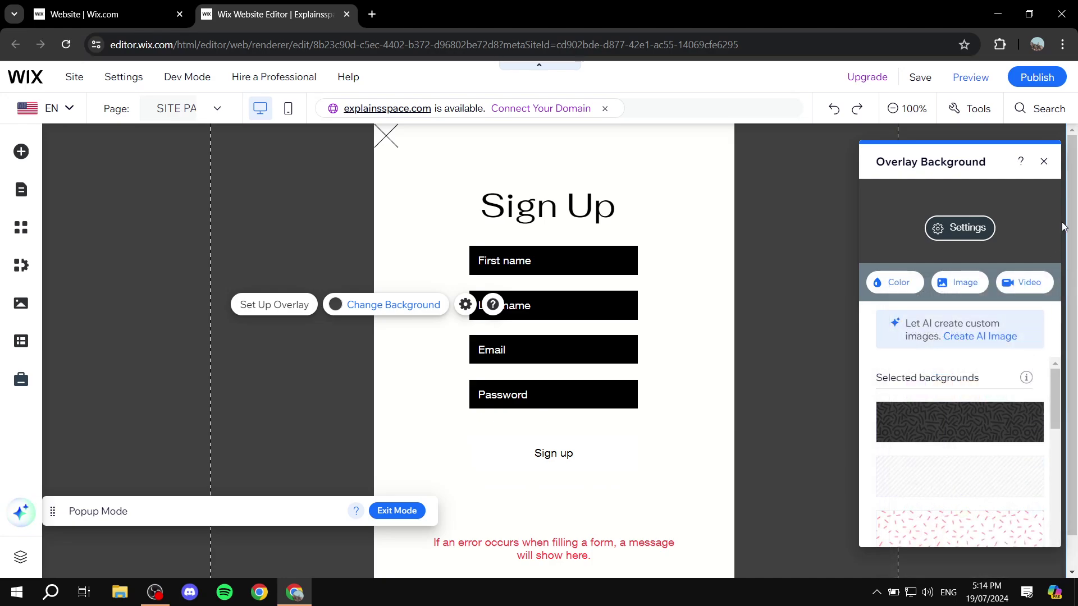
{"action": "left_click", "coordinate": [1042, 163]}
{"action": "left_click", "coordinate": [656, 176]}
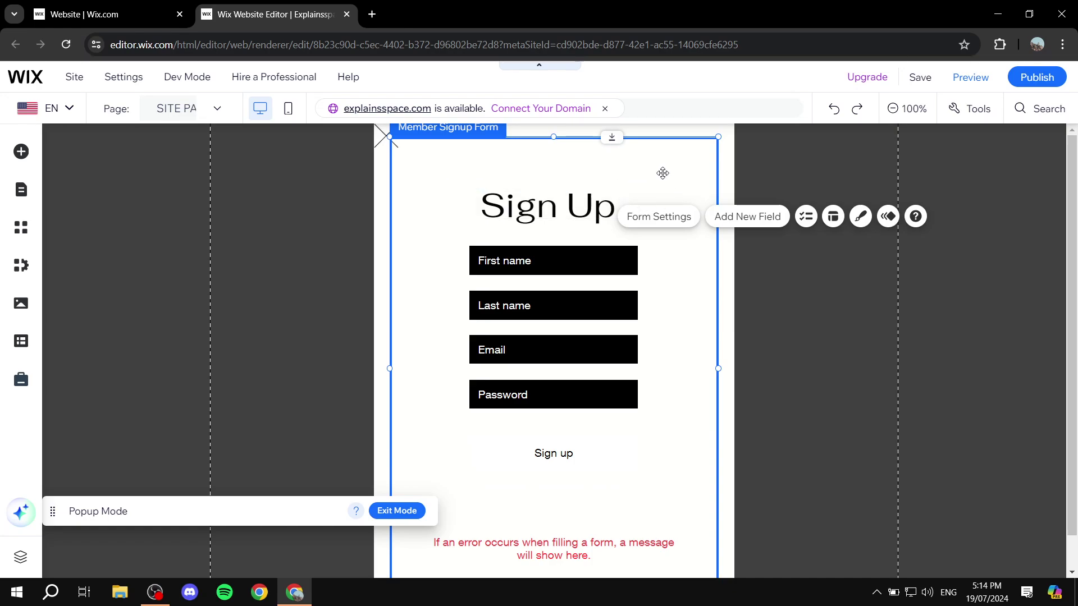
Open the popup container's background colour options and try linear and fluid gradients
{"action": "left_click", "coordinate": [699, 133]}
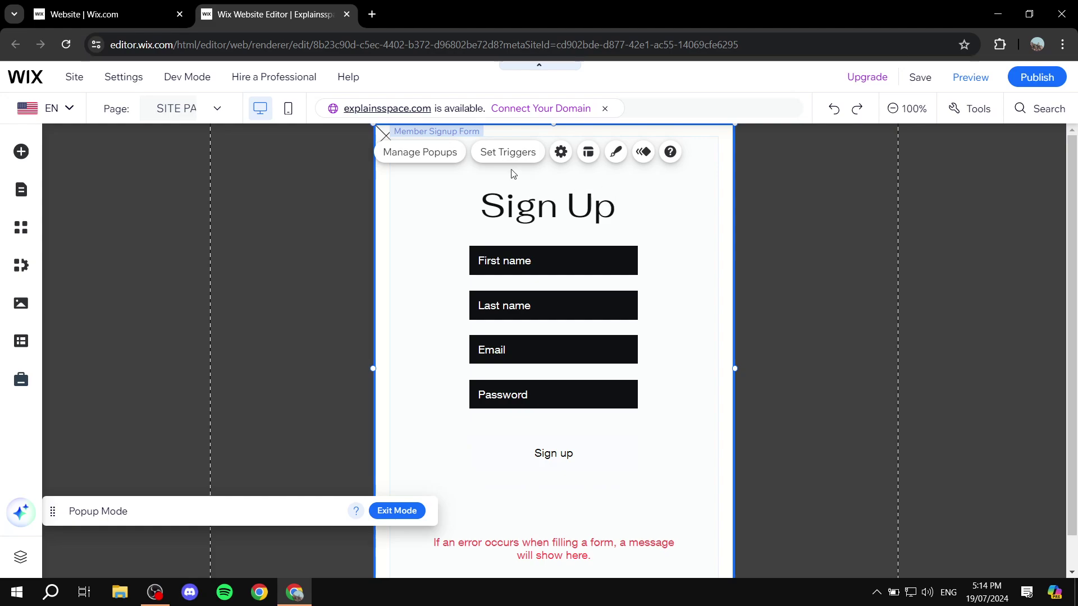
{"action": "left_click", "coordinate": [615, 152]}
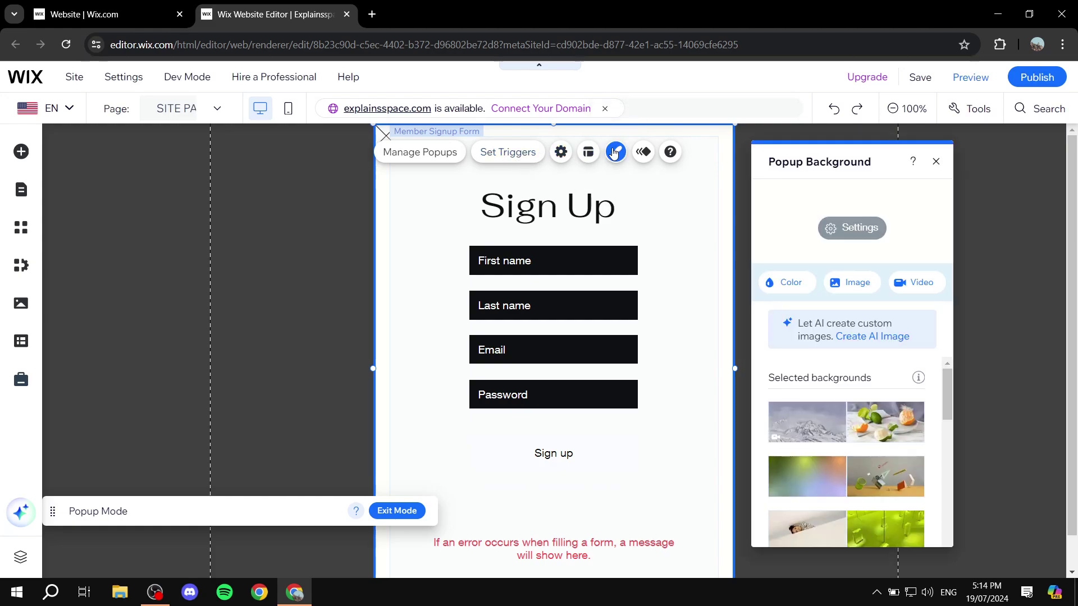
{"action": "left_click", "coordinate": [785, 282]}
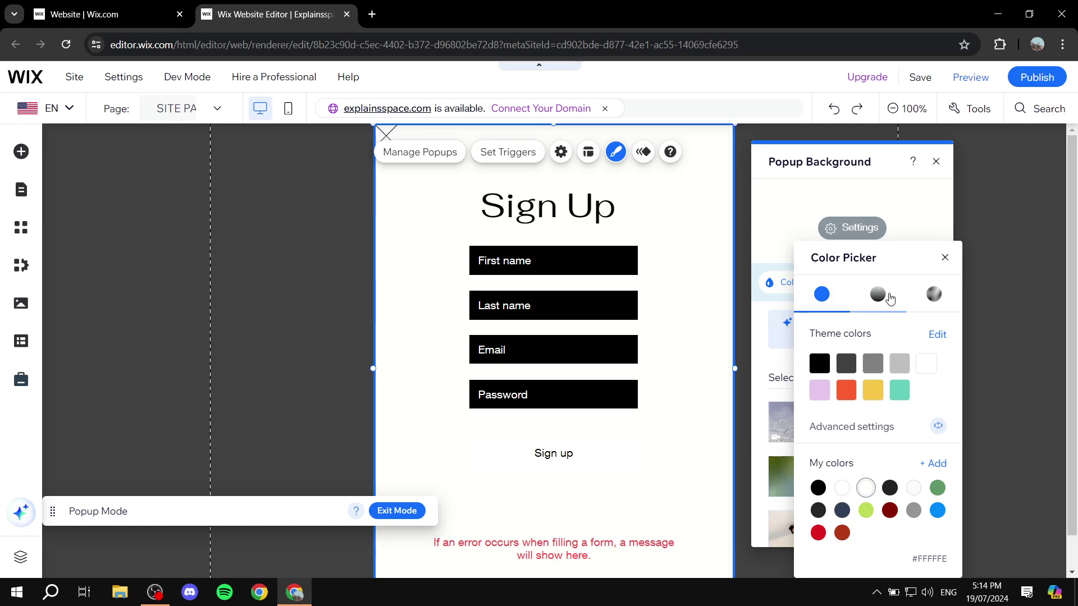
{"action": "left_click", "coordinate": [885, 296]}
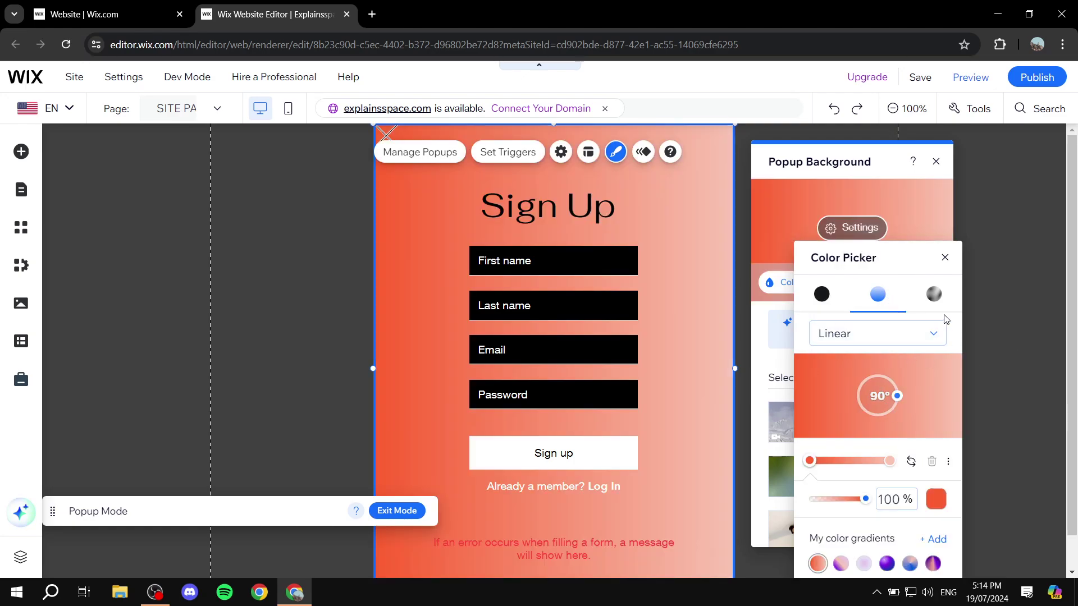
{"action": "left_click", "coordinate": [933, 295]}
{"action": "left_click", "coordinate": [878, 294]}
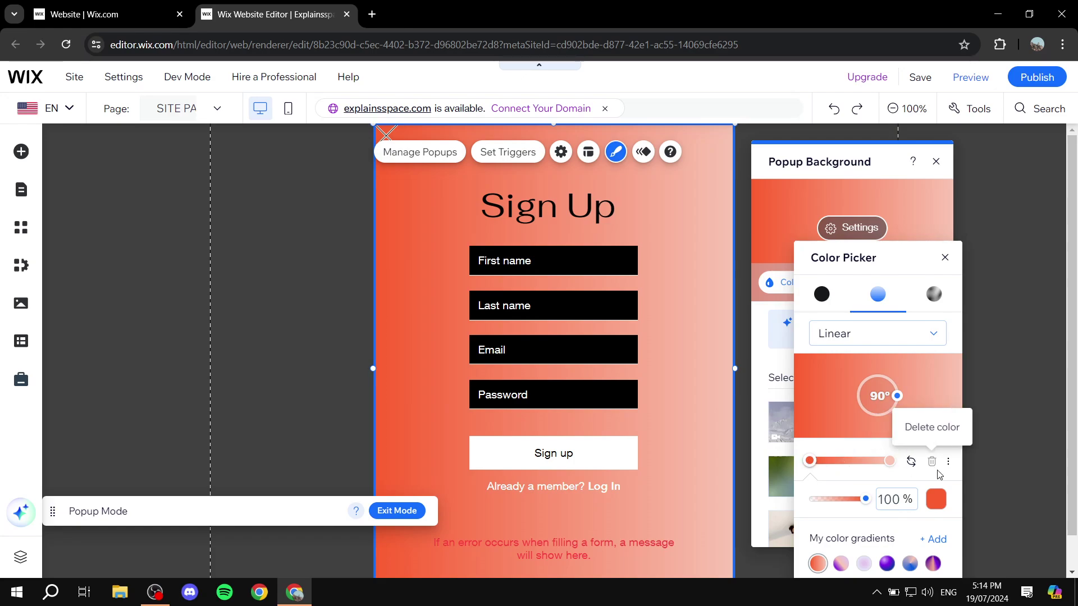
Set the linear gradient's left end to black and its right end to orange
{"action": "left_click", "coordinate": [936, 499]}
{"action": "left_click", "coordinate": [934, 357]}
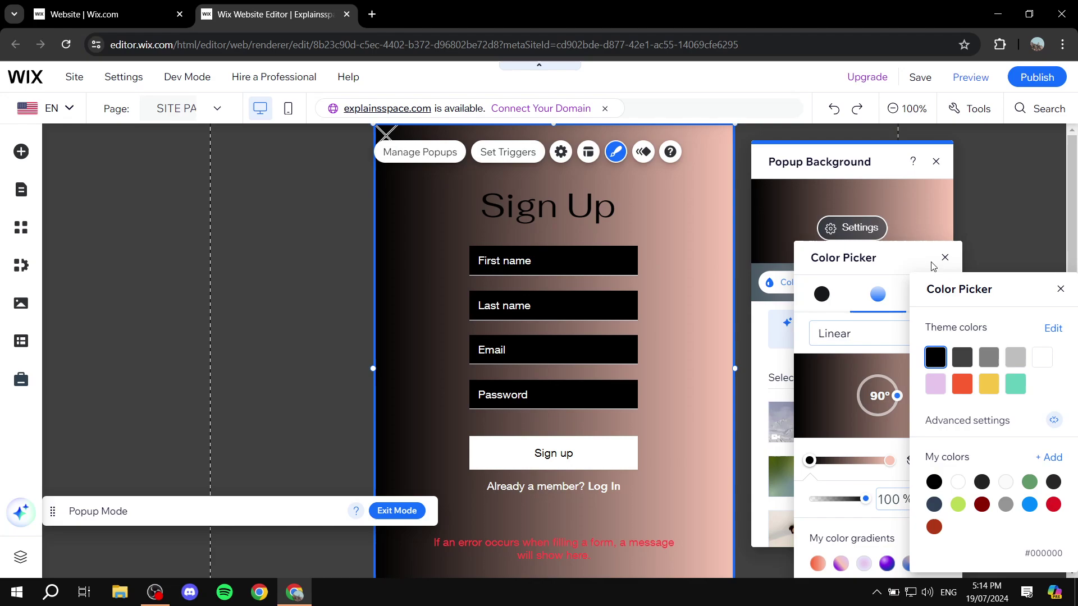
{"action": "left_click", "coordinate": [905, 260]}
{"action": "left_click", "coordinate": [889, 461]}
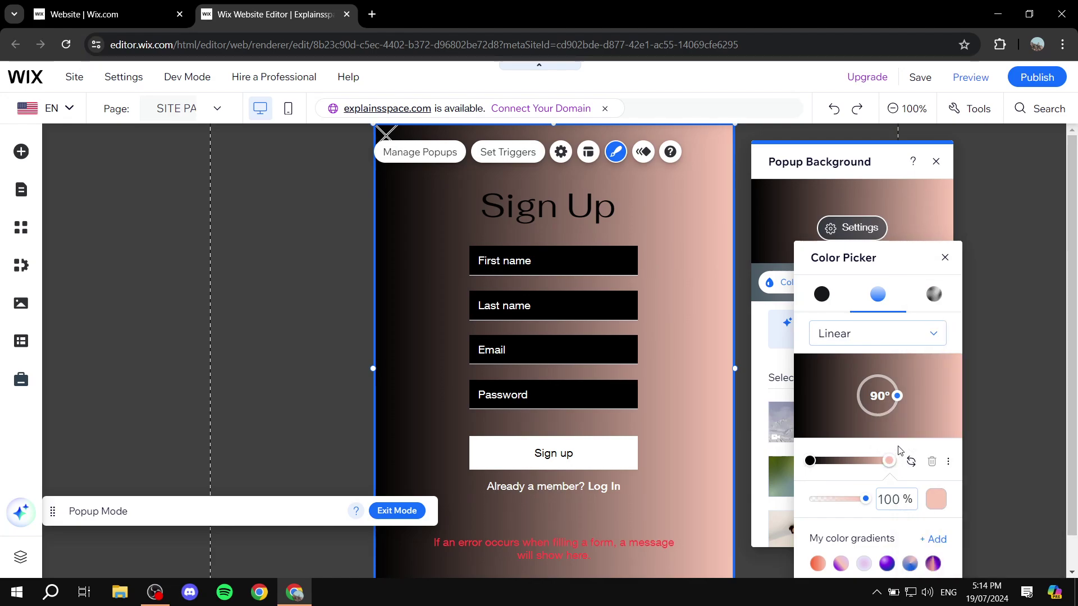
{"action": "left_click", "coordinate": [935, 499]}
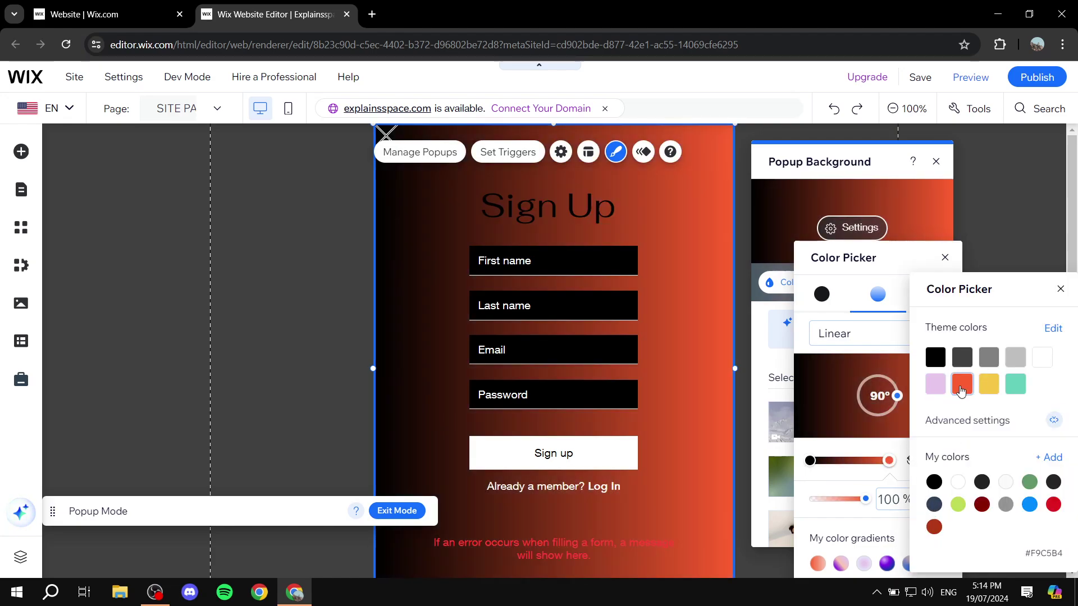
{"action": "left_click", "coordinate": [968, 382]}
Switch the popup background to solid light grey (#BFBFBF) and close the background panels
{"action": "left_click", "coordinate": [821, 293]}
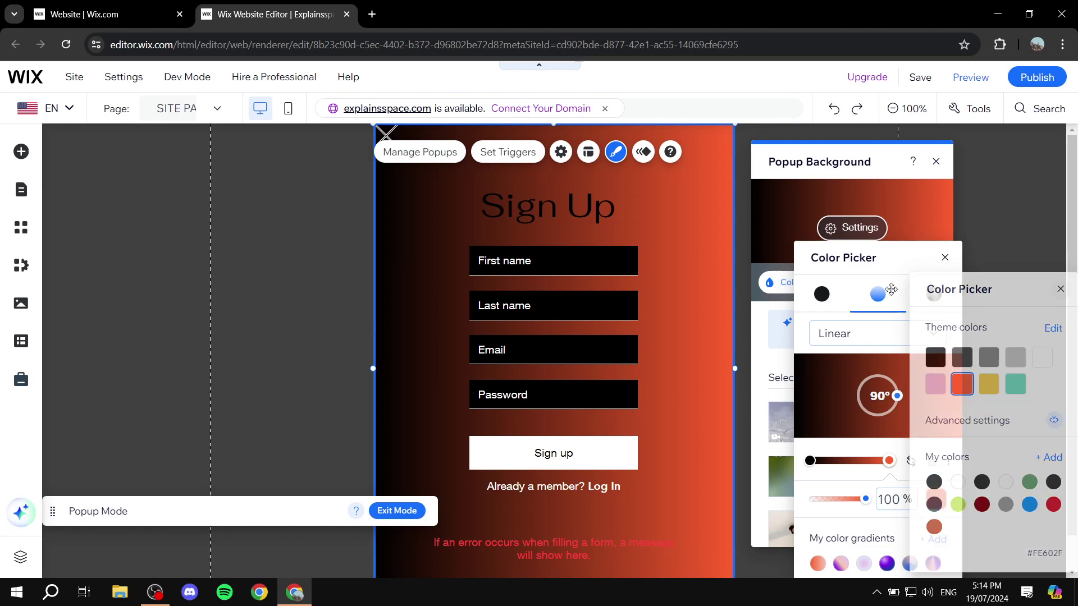
{"action": "left_click", "coordinate": [821, 293]}
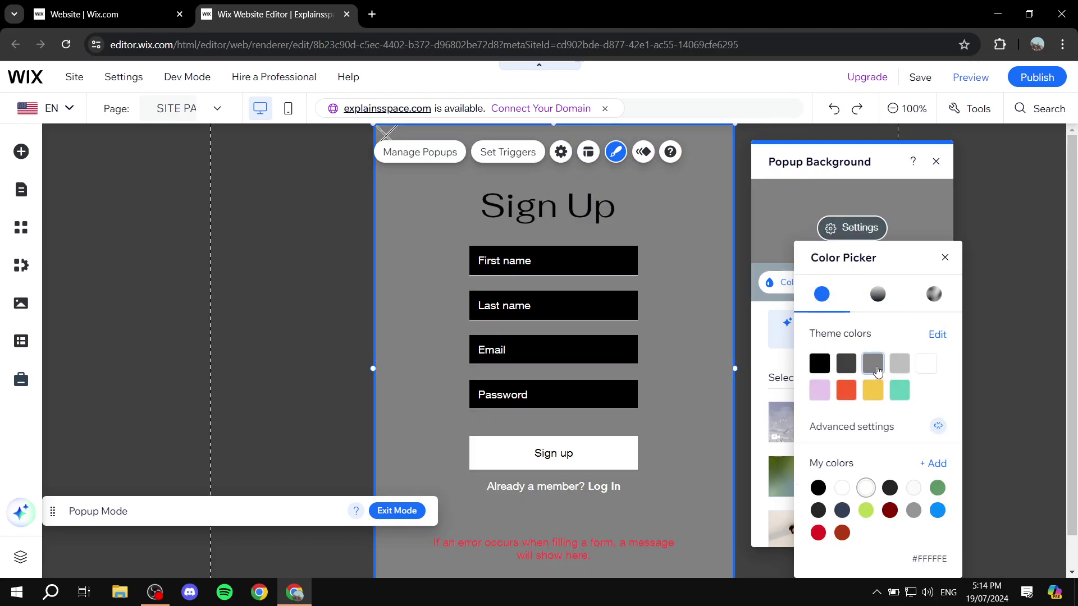
{"action": "left_click", "coordinate": [899, 366]}
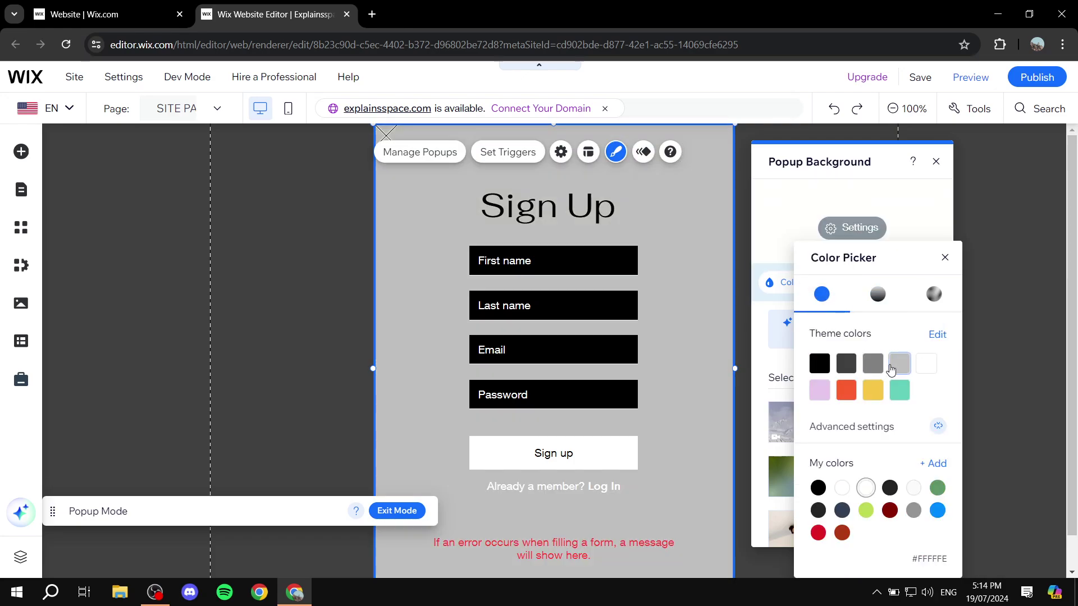
{"action": "left_click", "coordinate": [944, 257]}
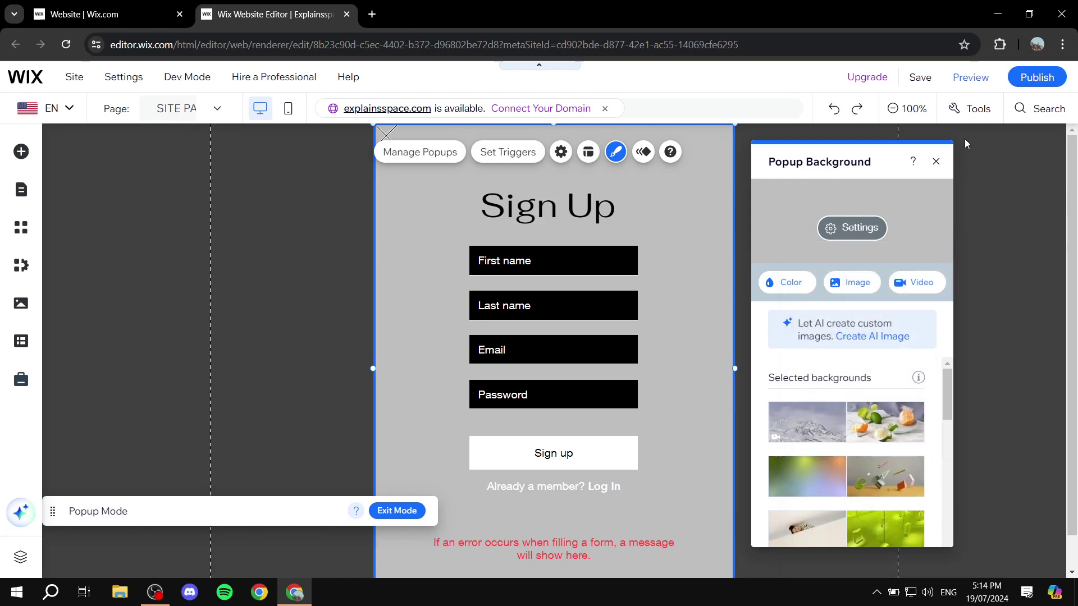
{"action": "left_click", "coordinate": [936, 161]}
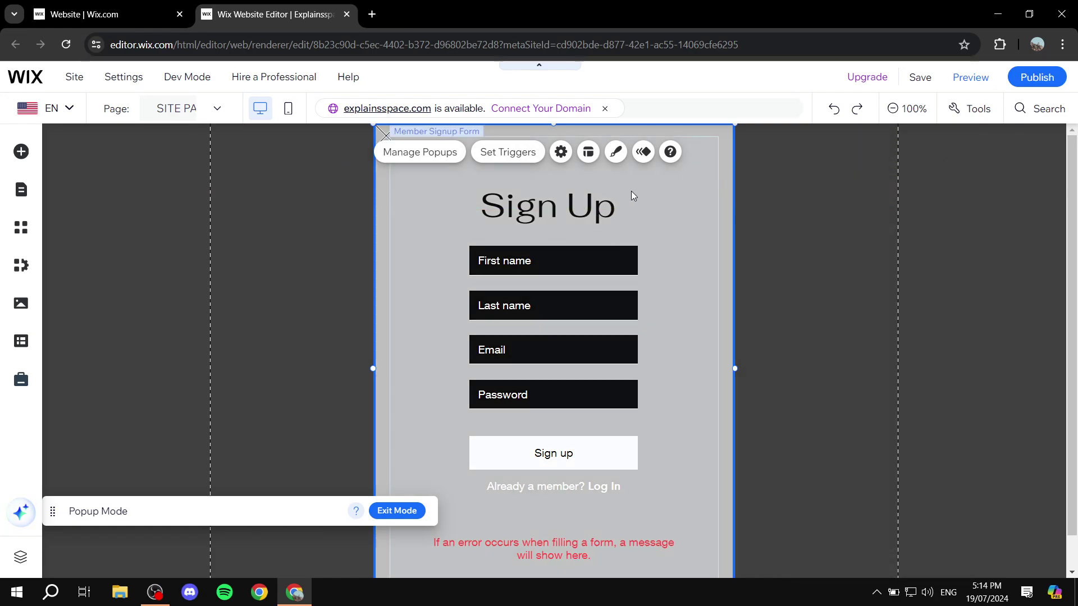
Select the Sign Up form title and start editing its text
{"action": "left_click", "coordinate": [453, 179]}
{"action": "left_click", "coordinate": [525, 215]}
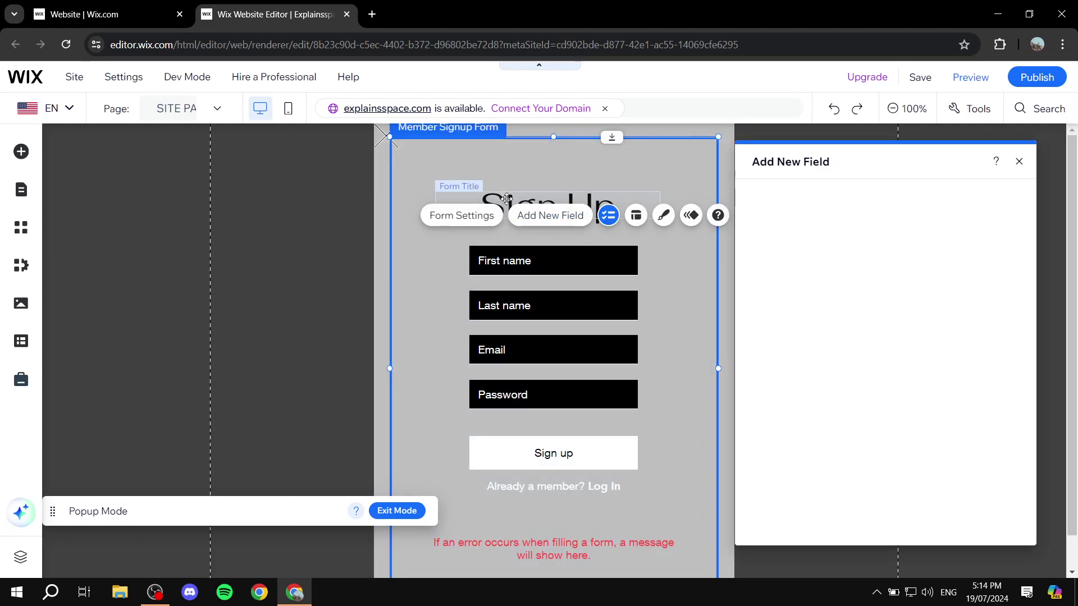
{"action": "left_click", "coordinate": [506, 198]}
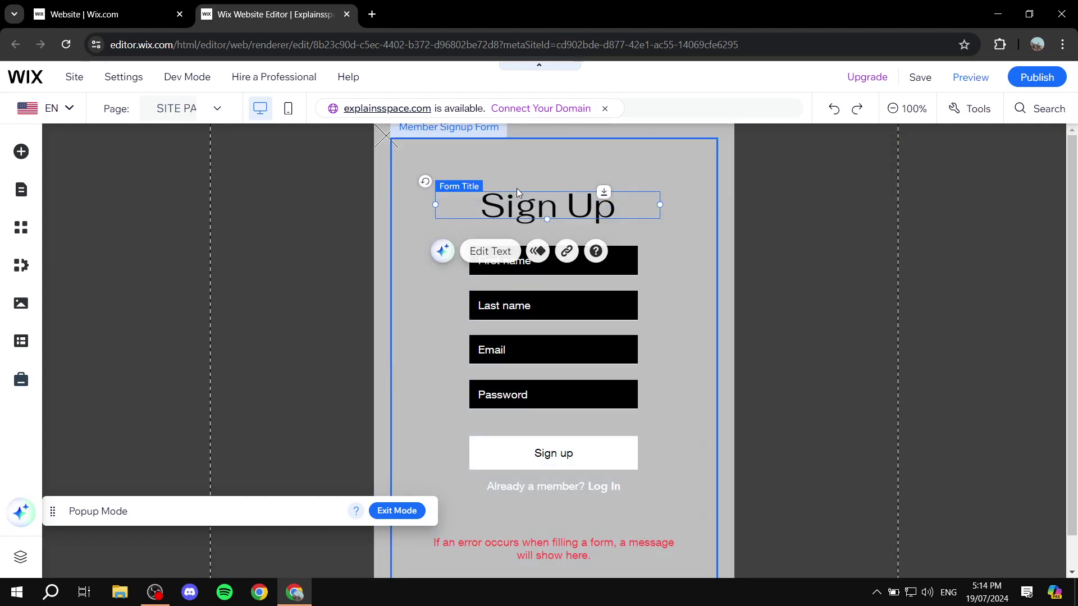
{"action": "left_click", "coordinate": [477, 233]}
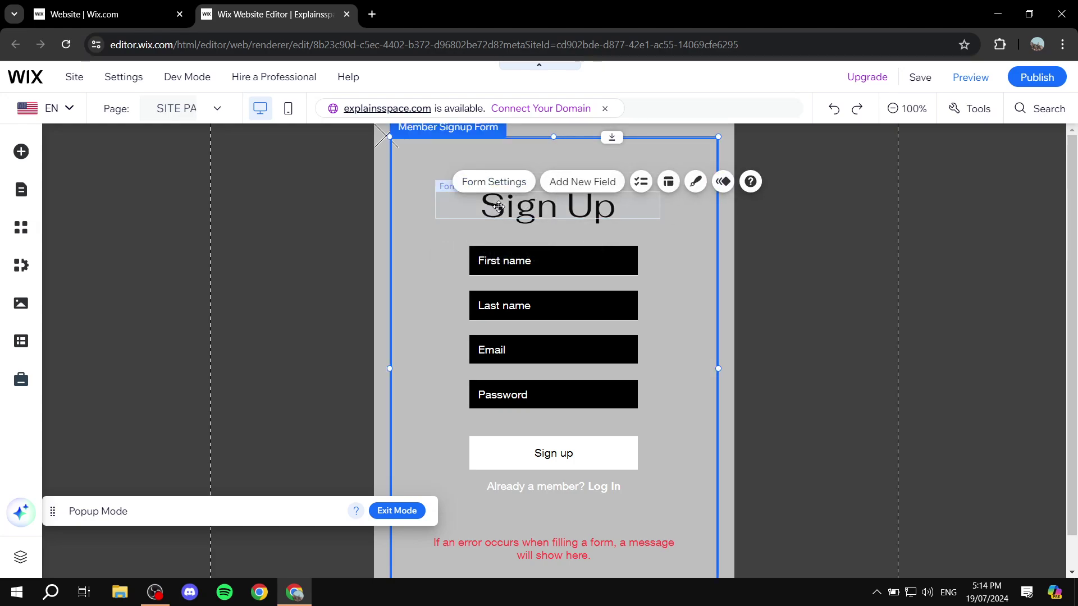
{"action": "left_click", "coordinate": [495, 207]}
{"action": "left_click", "coordinate": [492, 256]}
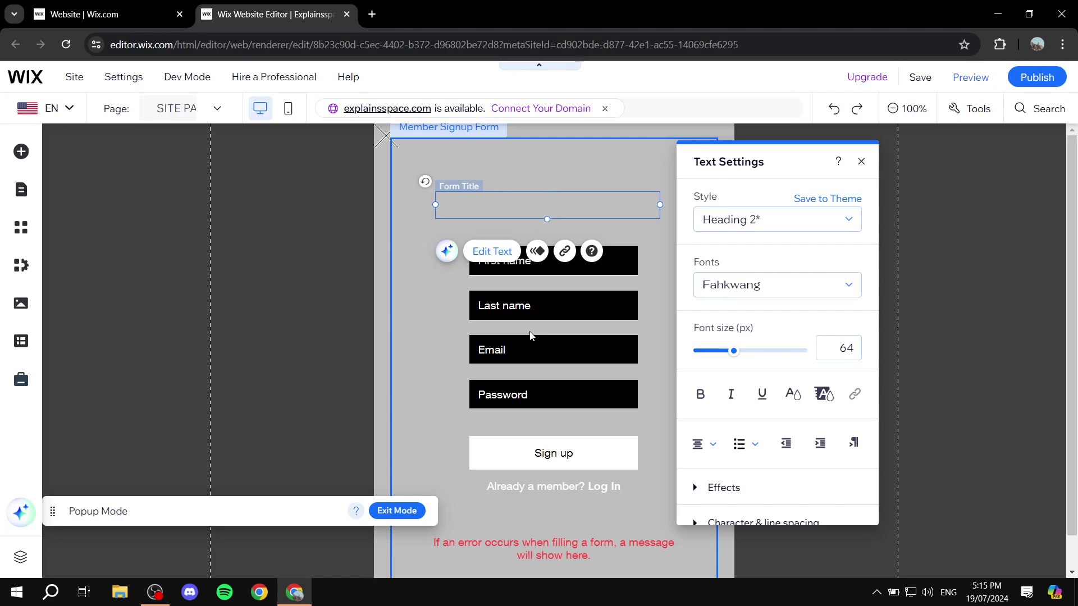
Replace the title text with 'Sign up', correcting the typos
{"action": "type", "text": "Signy"}
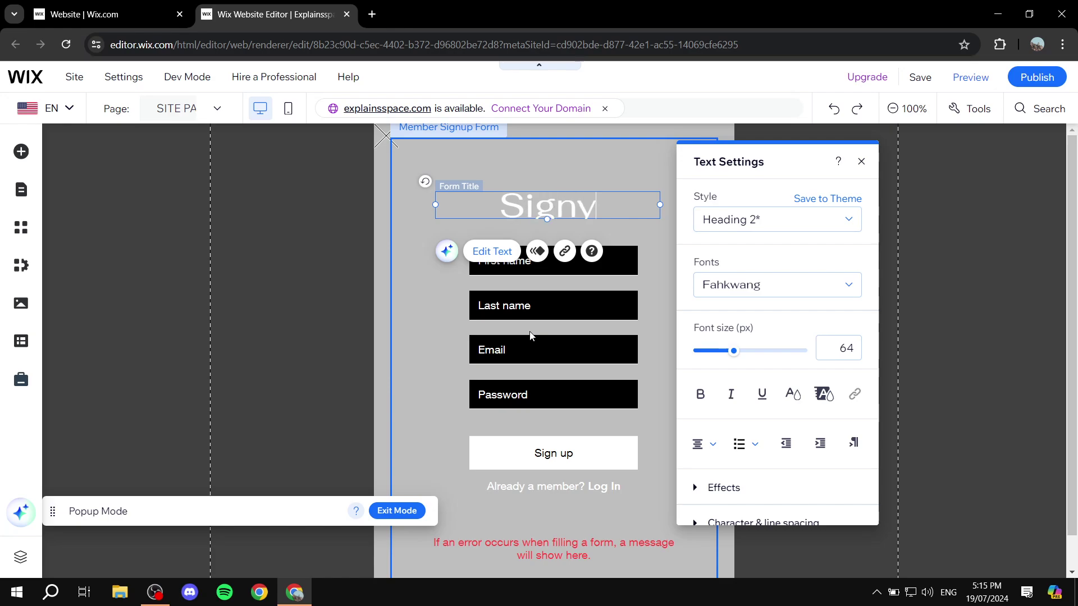
{"action": "key", "text": "BackSpace"}
{"action": "type", "text": "up"}
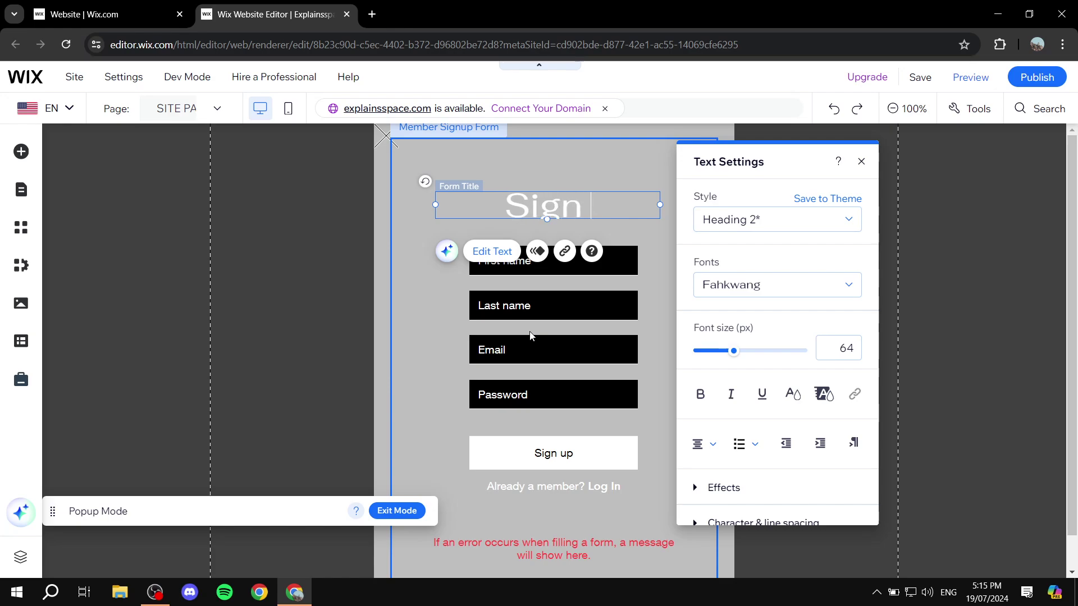
{"action": "type", "text": "om"}
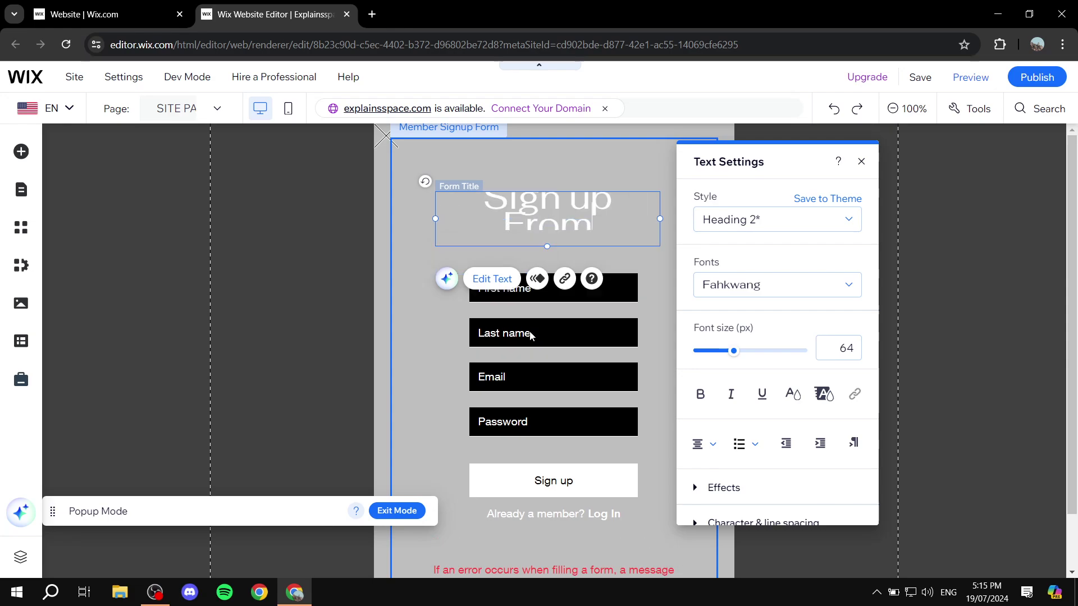
{"action": "key", "text": "BackSpace"}
{"action": "key", "text": "BackSpace"}
{"action": "key", "text": "BackSpace"}
{"action": "key", "text": "BackSpace"}
Complete the title as 'Sign up Form' and style it Heading 4, 36 px, bold Fraunces
{"action": "type", "text": "Form"}
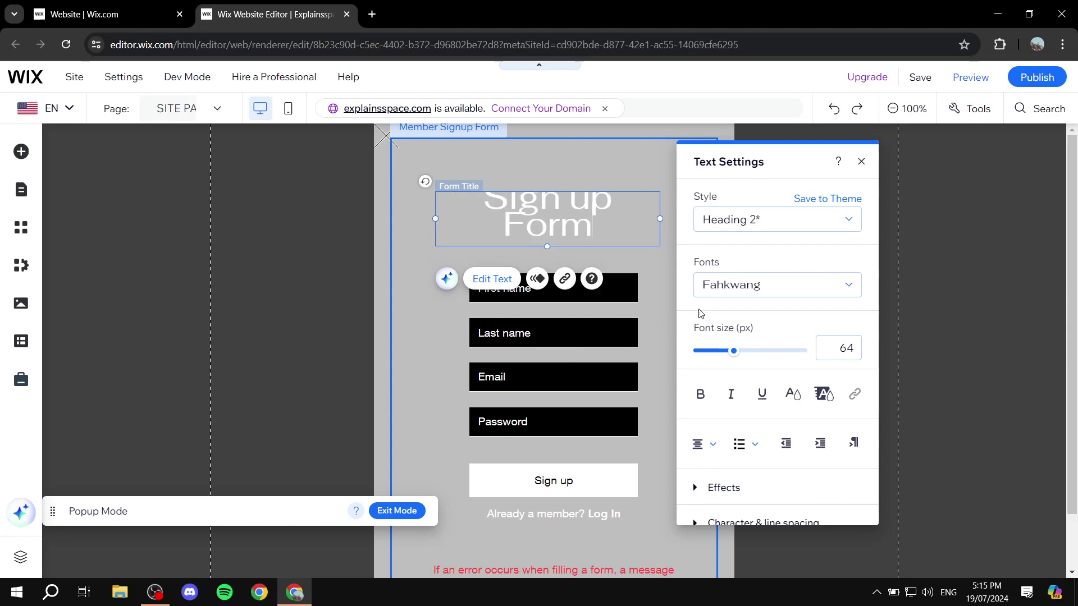
{"action": "left_click", "coordinate": [792, 227]}
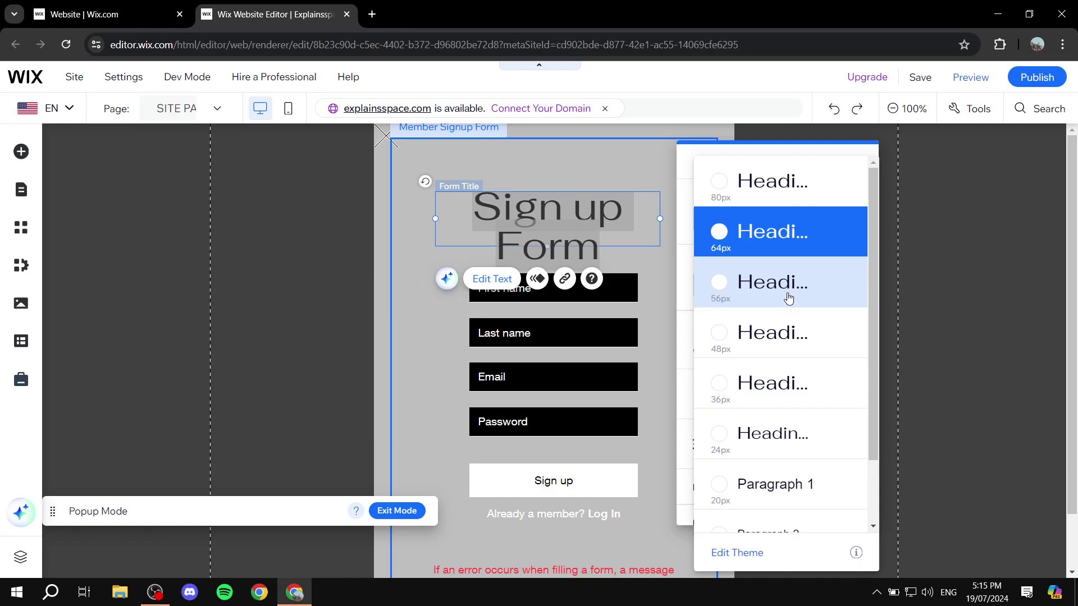
{"action": "left_click", "coordinate": [794, 340]}
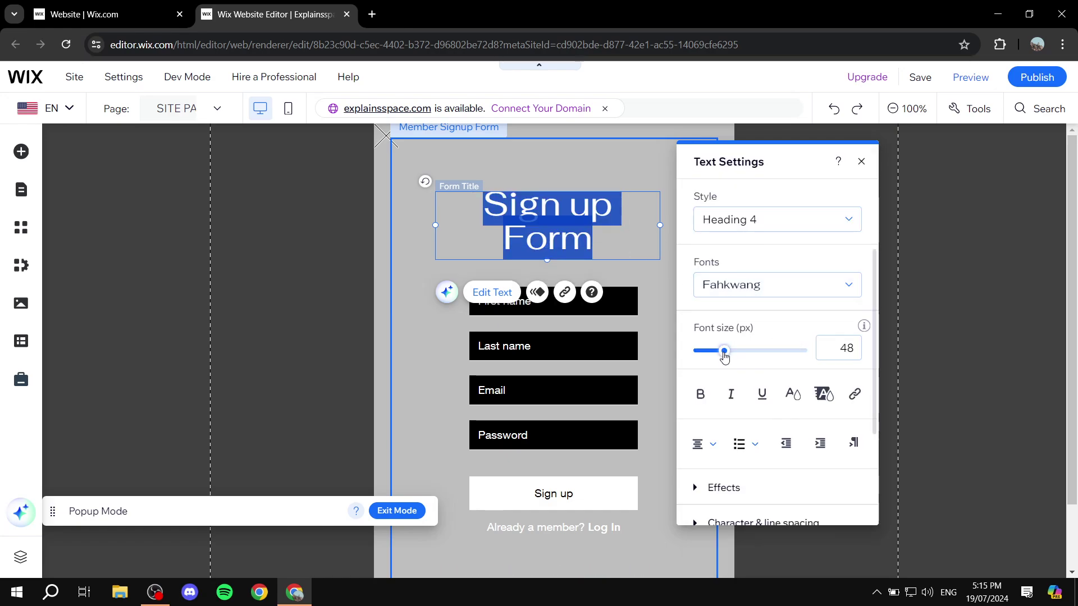
{"action": "left_click_drag", "start_coordinate": [723, 351], "coordinate": [717, 354]}
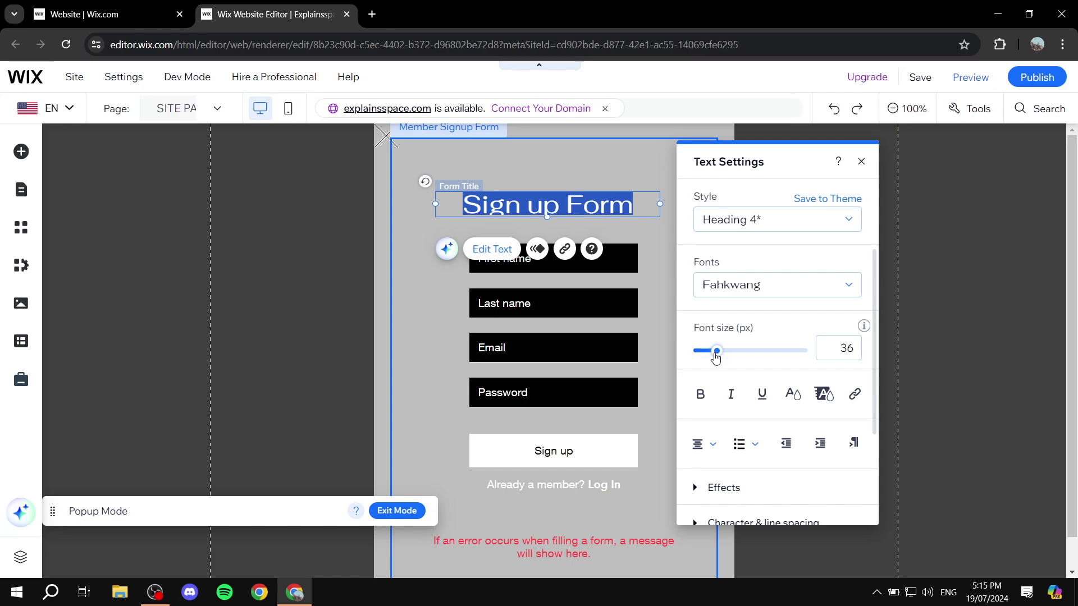
{"action": "left_click", "coordinate": [699, 393]}
{"action": "left_click", "coordinate": [779, 289]}
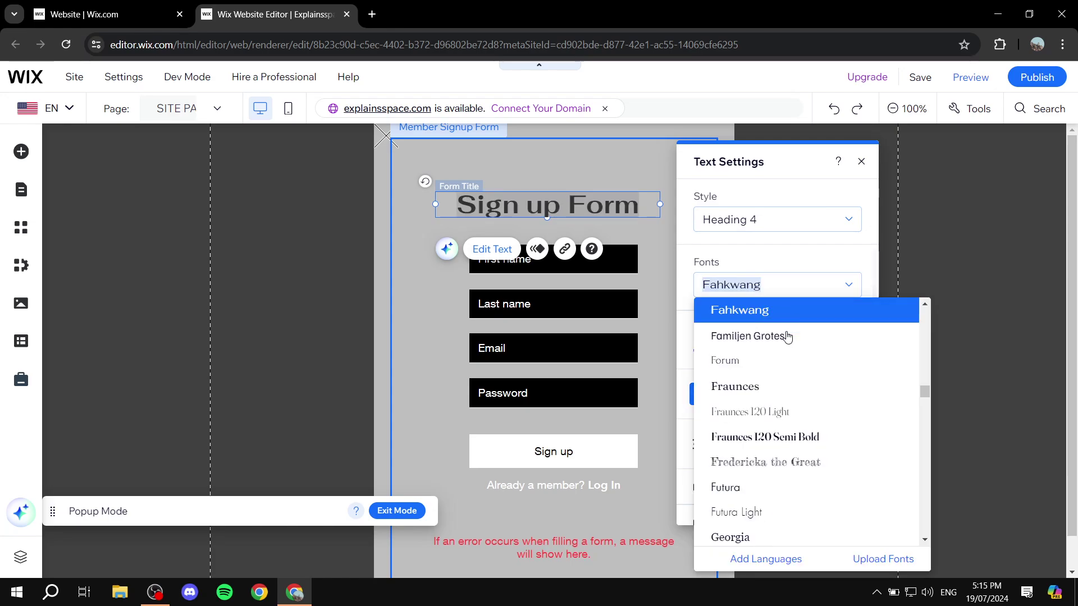
{"action": "left_click", "coordinate": [764, 387]}
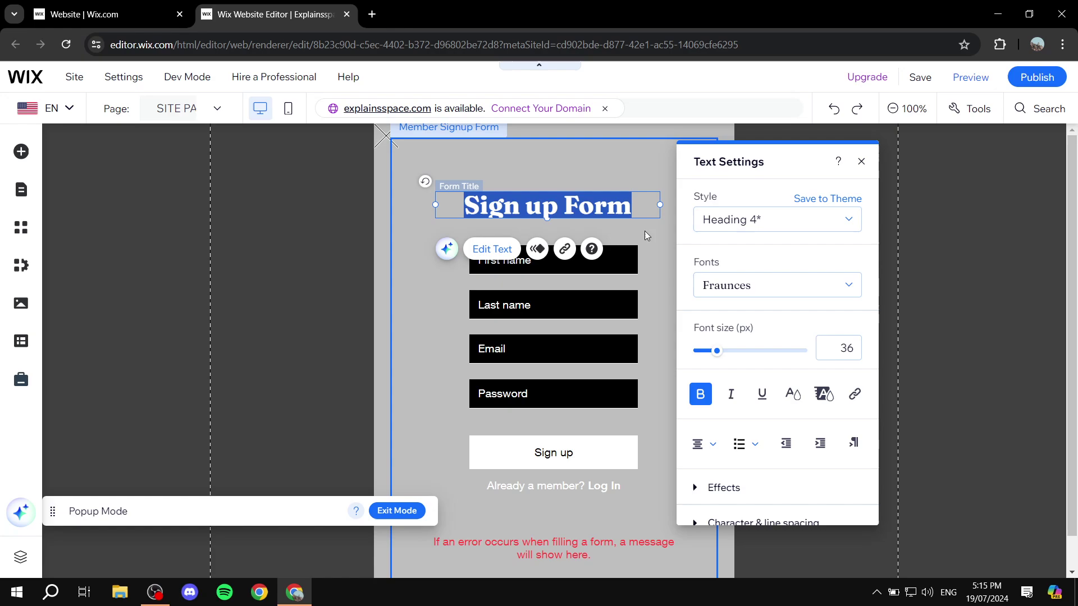
{"action": "left_click", "coordinate": [692, 339]}
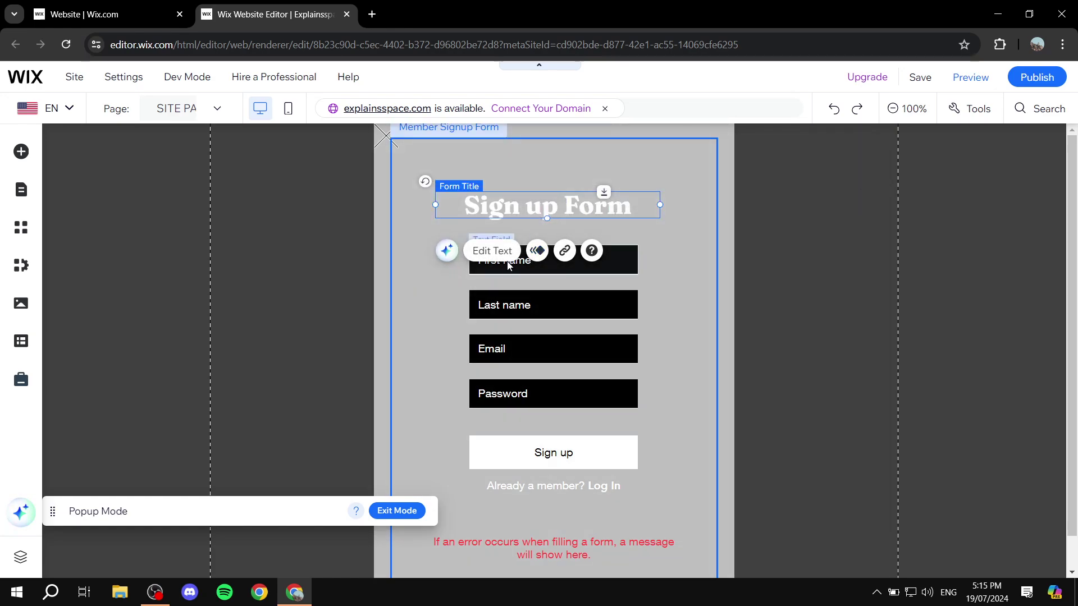
Reopen the title's text settings, keep its black colour, and close the panel
{"action": "left_click", "coordinate": [492, 250]}
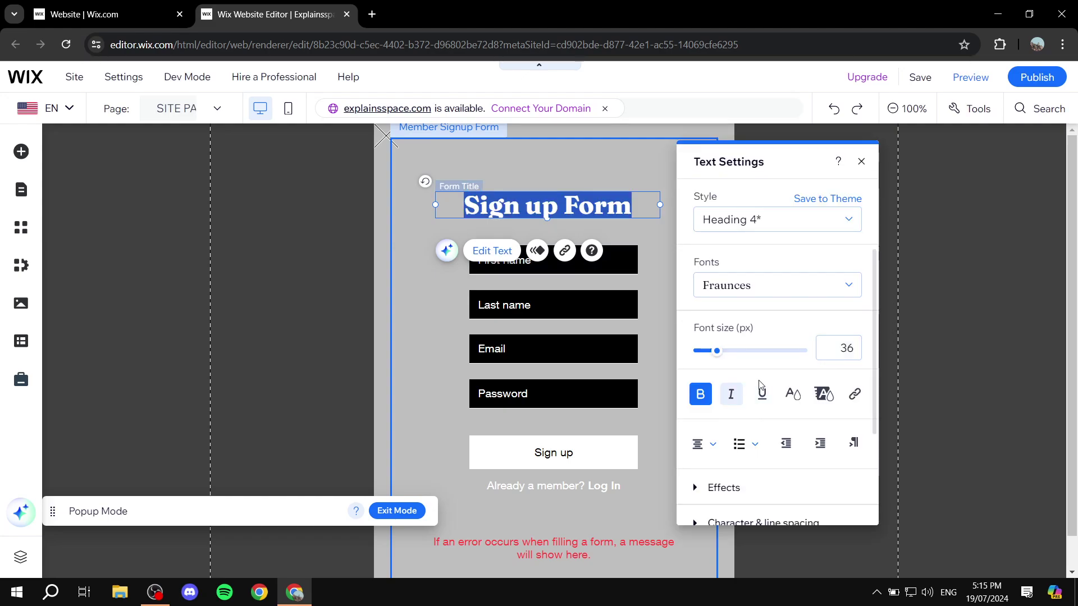
{"action": "left_click", "coordinate": [793, 395]}
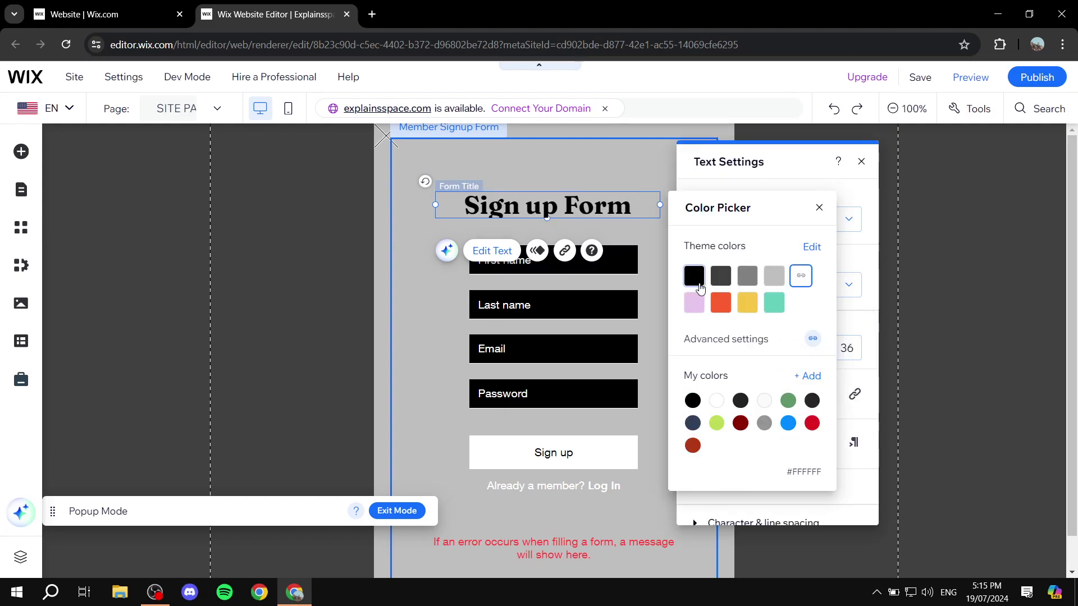
{"action": "left_click", "coordinate": [860, 163]}
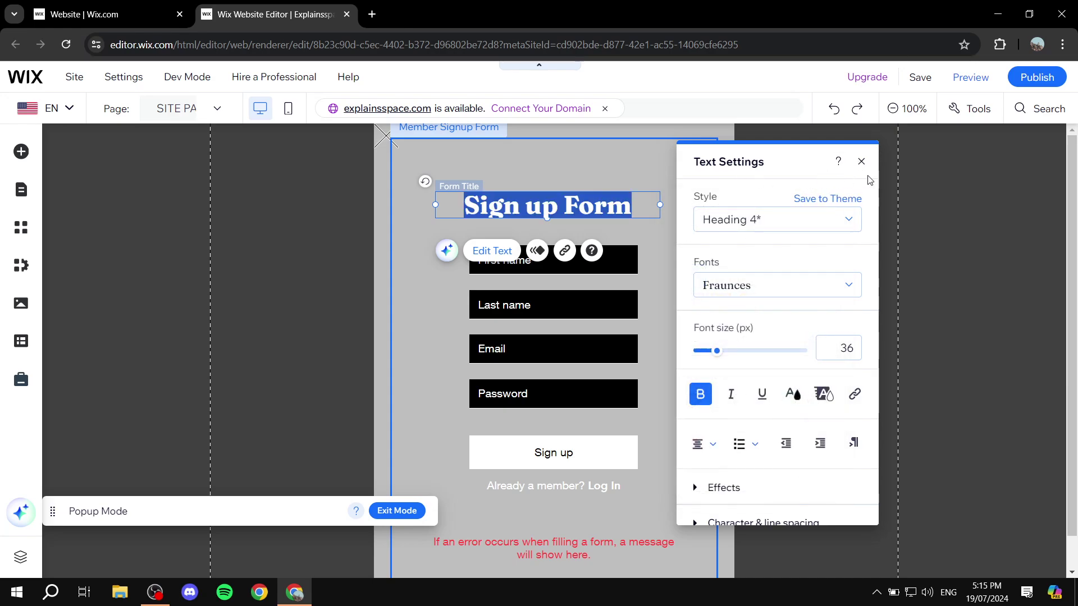
{"action": "left_click", "coordinate": [861, 163]}
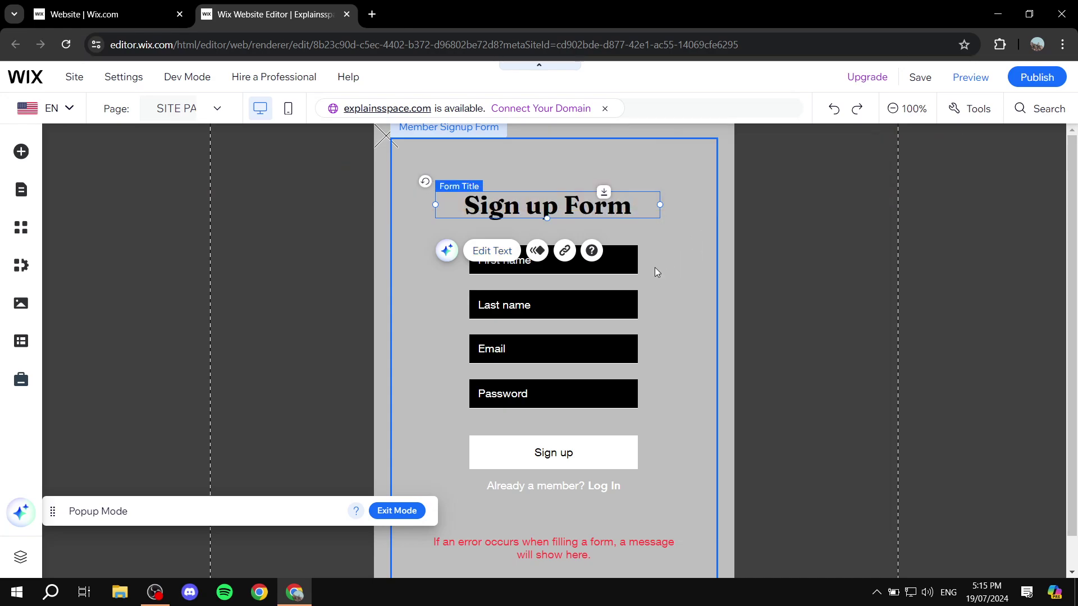
Select the First name field, exit Popup Mode, and open the custom signup form's Form Settings
{"action": "left_click", "coordinate": [626, 261]}
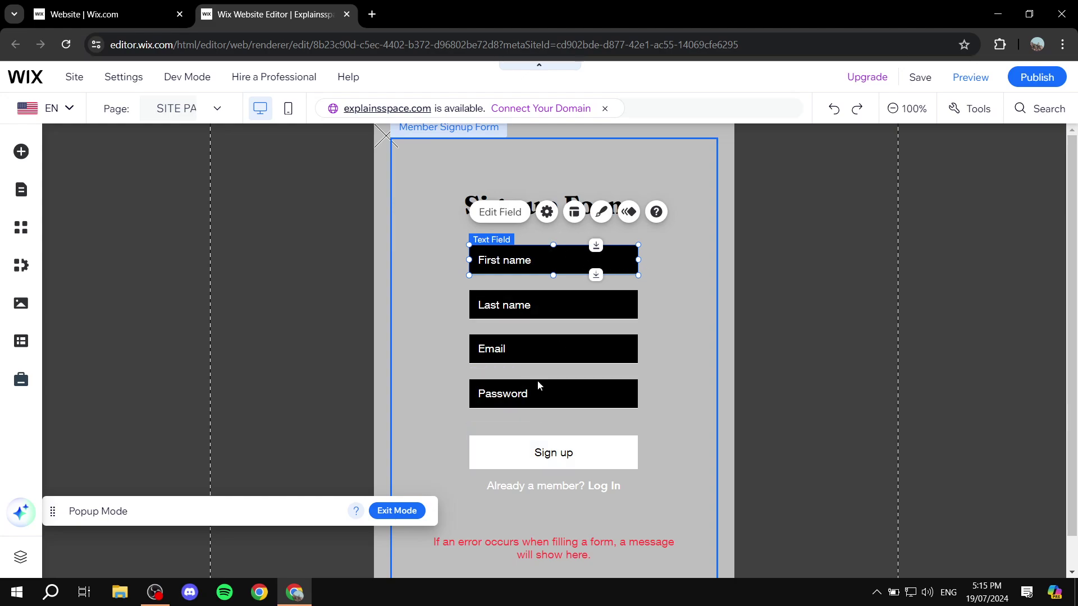
{"action": "left_click", "coordinate": [393, 510]}
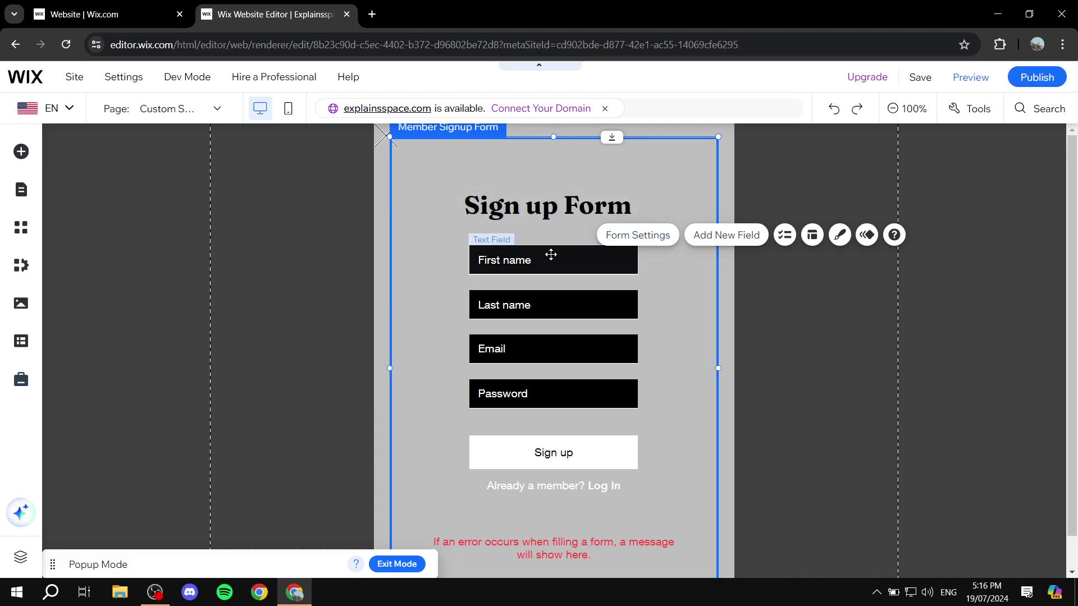
{"action": "left_click", "coordinate": [620, 237]}
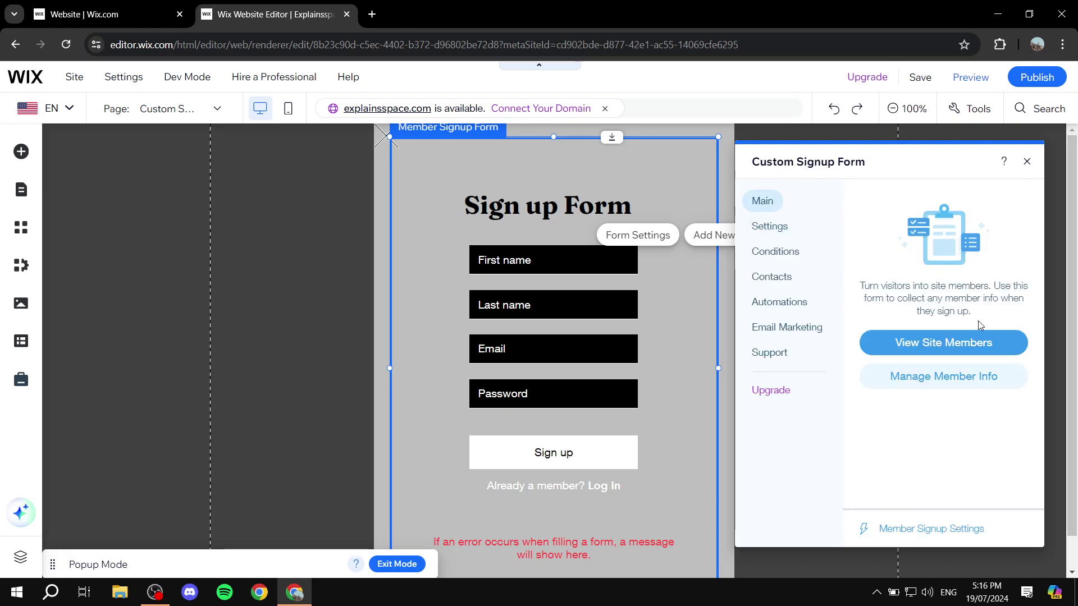
Browse the Settings, Conditions, Contacts, Automations, Email Marketing and Support sections, then close the panel
{"action": "left_click", "coordinate": [770, 226]}
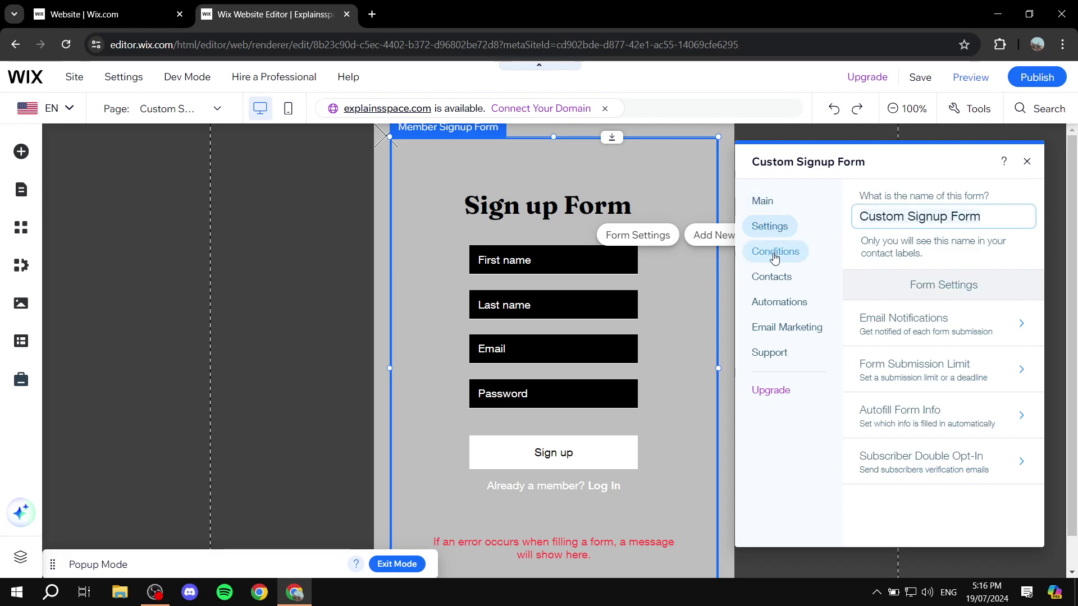
{"action": "left_click", "coordinate": [770, 254]}
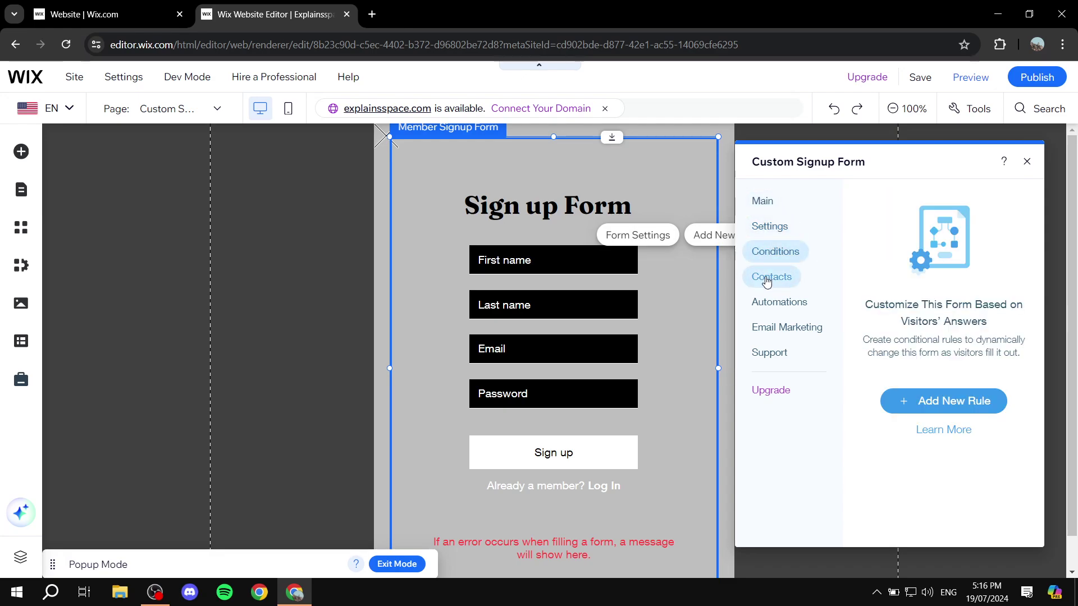
{"action": "left_click", "coordinate": [767, 280]}
{"action": "left_click", "coordinate": [775, 303]}
{"action": "left_click", "coordinate": [783, 327]}
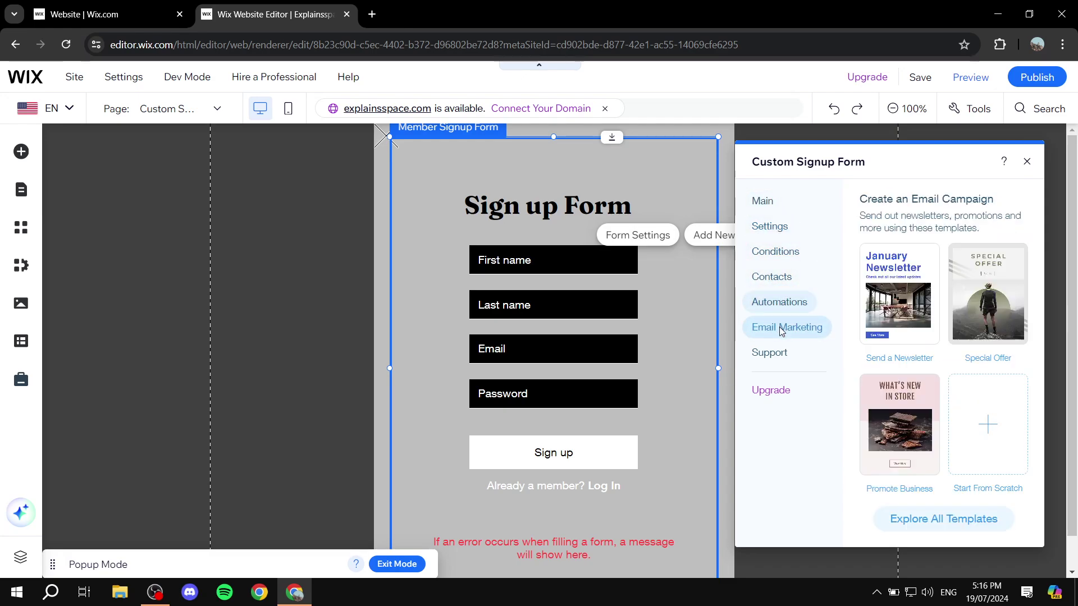
{"action": "left_click", "coordinate": [762, 356]}
{"action": "left_click", "coordinate": [783, 254]}
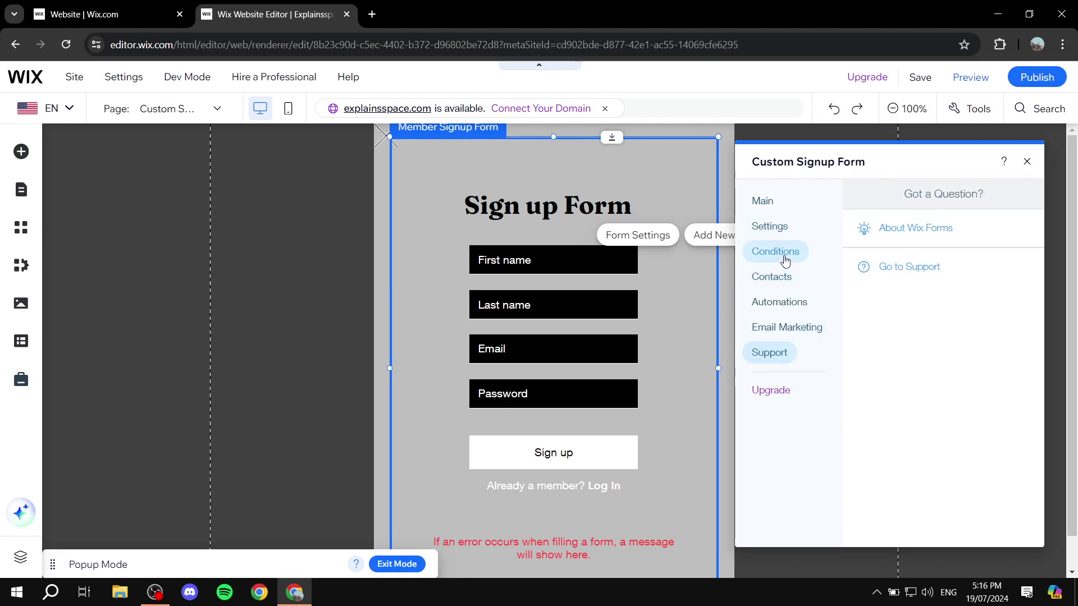
{"action": "left_click", "coordinate": [773, 228]}
{"action": "left_click", "coordinate": [763, 205]}
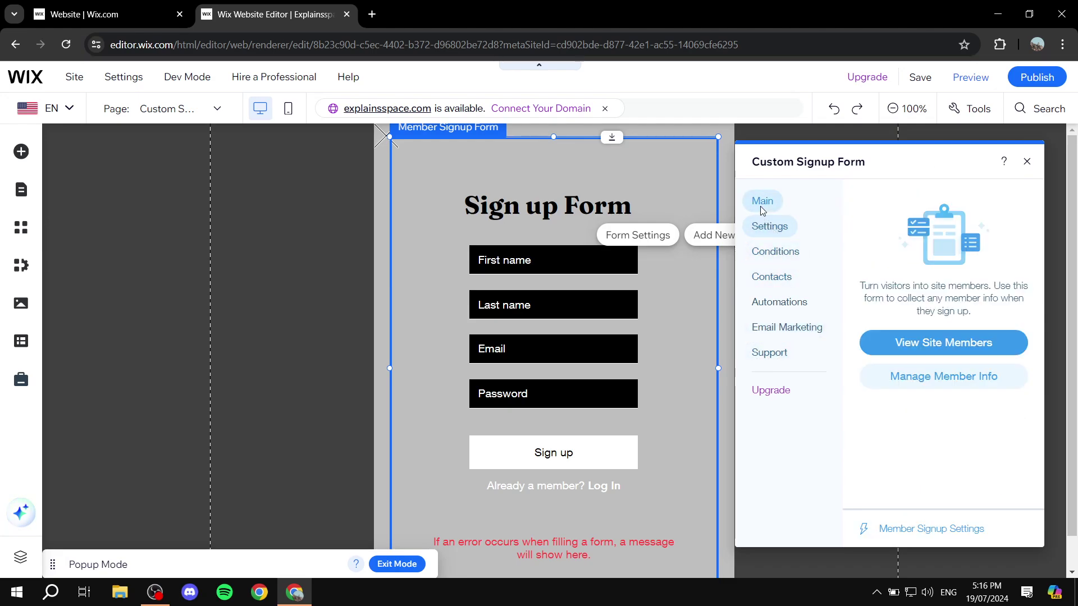
{"action": "left_click", "coordinate": [1026, 161]}
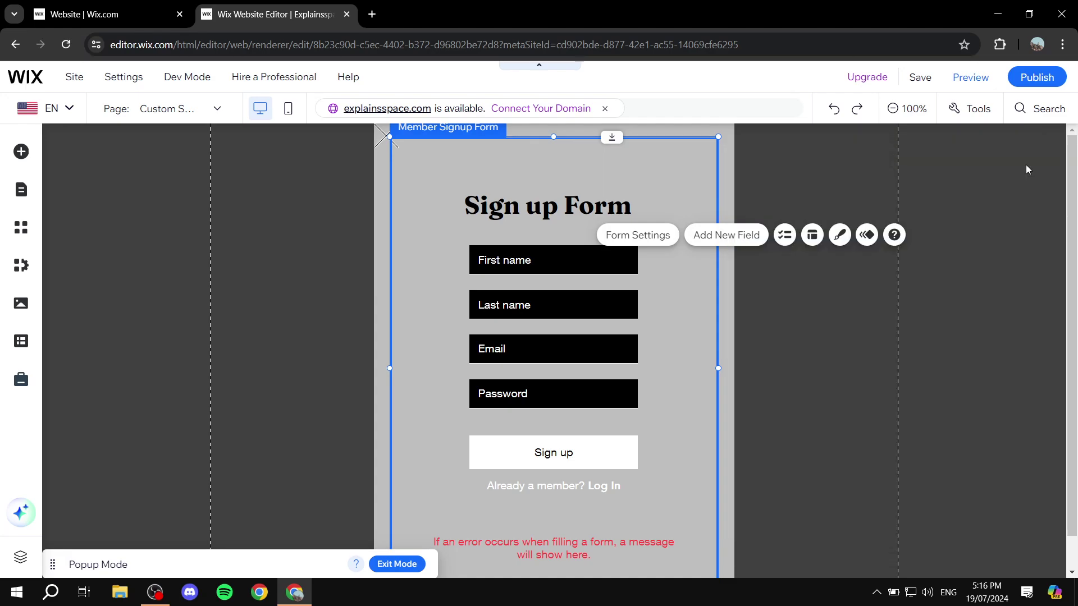
Open the First name field's Text Input Settings and expand its Type dropdown
{"action": "left_click", "coordinate": [590, 259]}
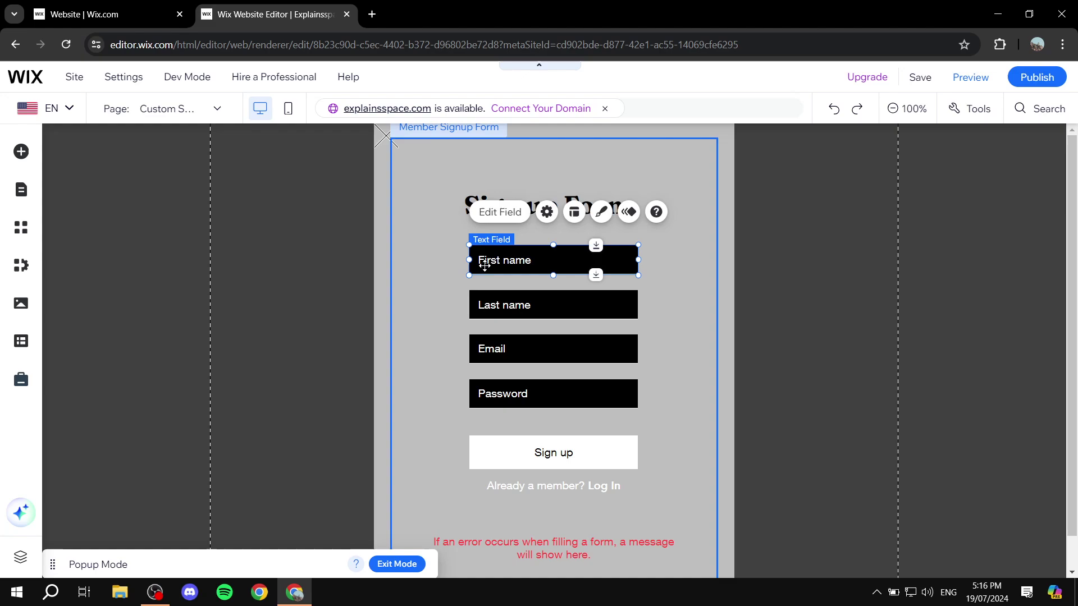
{"action": "left_click", "coordinate": [497, 211]}
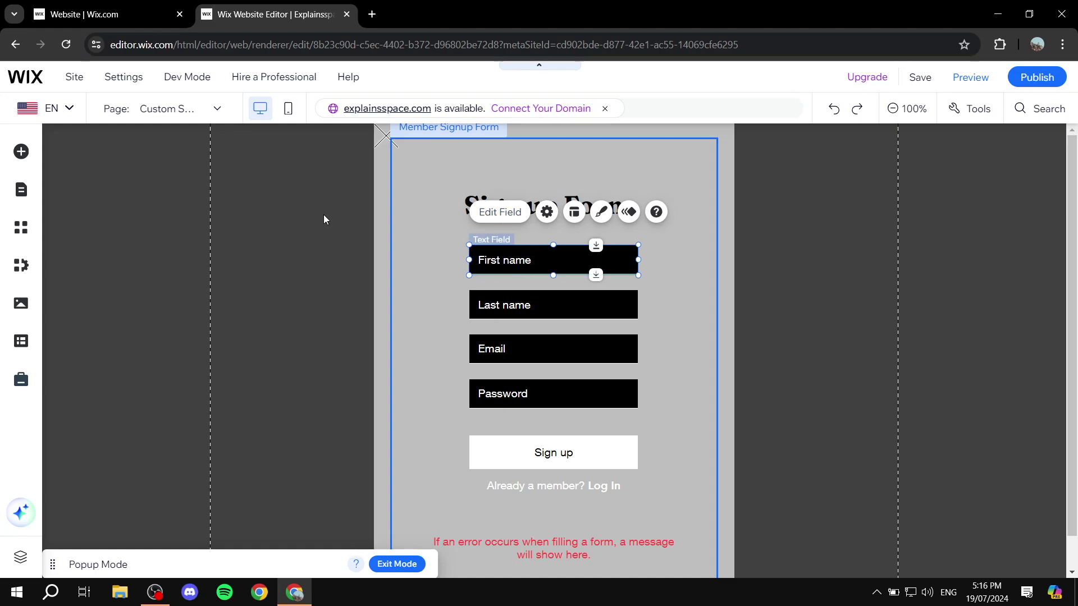
{"action": "left_click", "coordinate": [395, 219]}
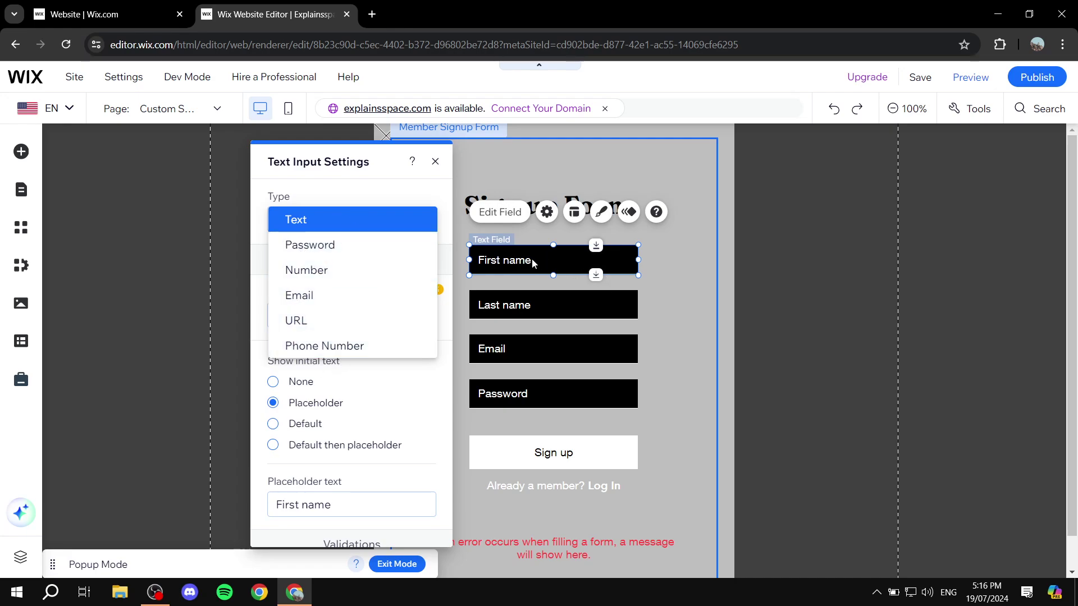
Keep the First name field as Text input, showing its 'First name' placeholder as the initial text
{"action": "left_click", "coordinate": [359, 219]}
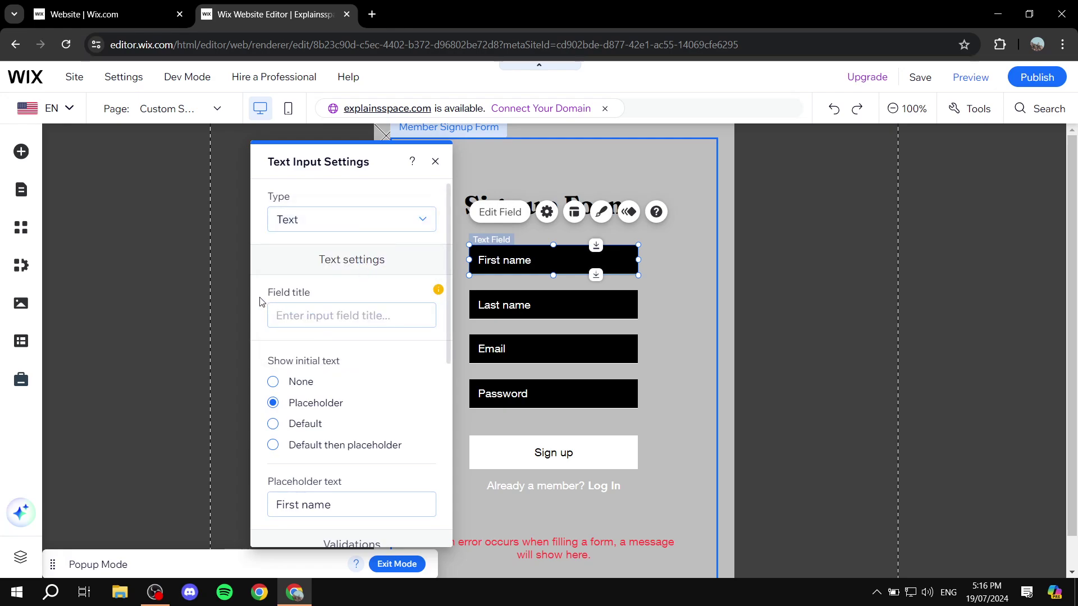
{"action": "left_click", "coordinate": [325, 318]}
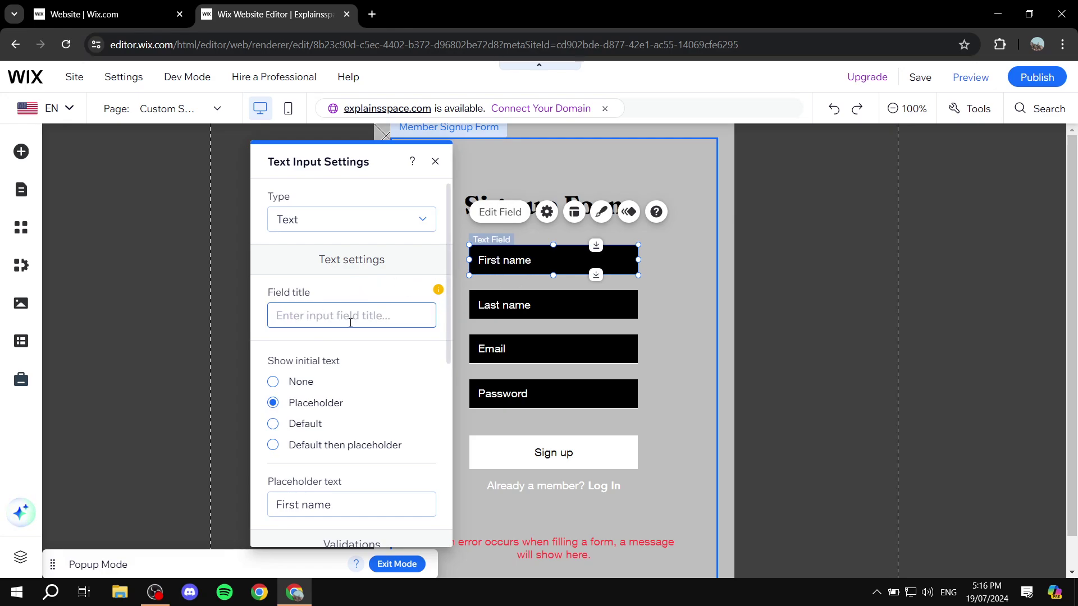
{"action": "scroll", "coordinate": [343, 335], "scroll_direction": "down", "scroll_amount": 1}
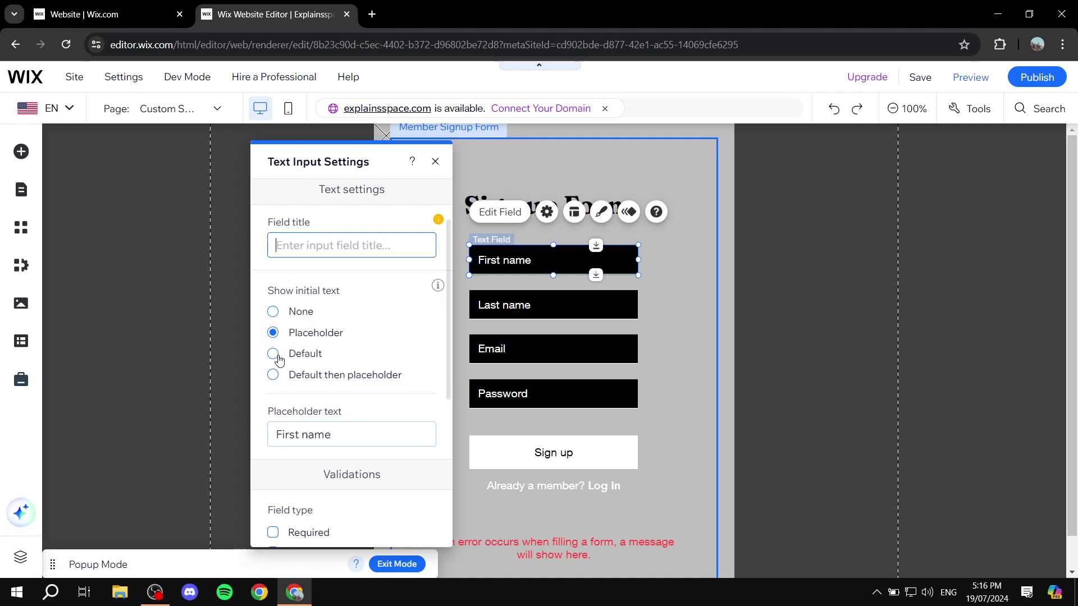
{"action": "scroll", "coordinate": [375, 345], "scroll_direction": "down", "scroll_amount": 1}
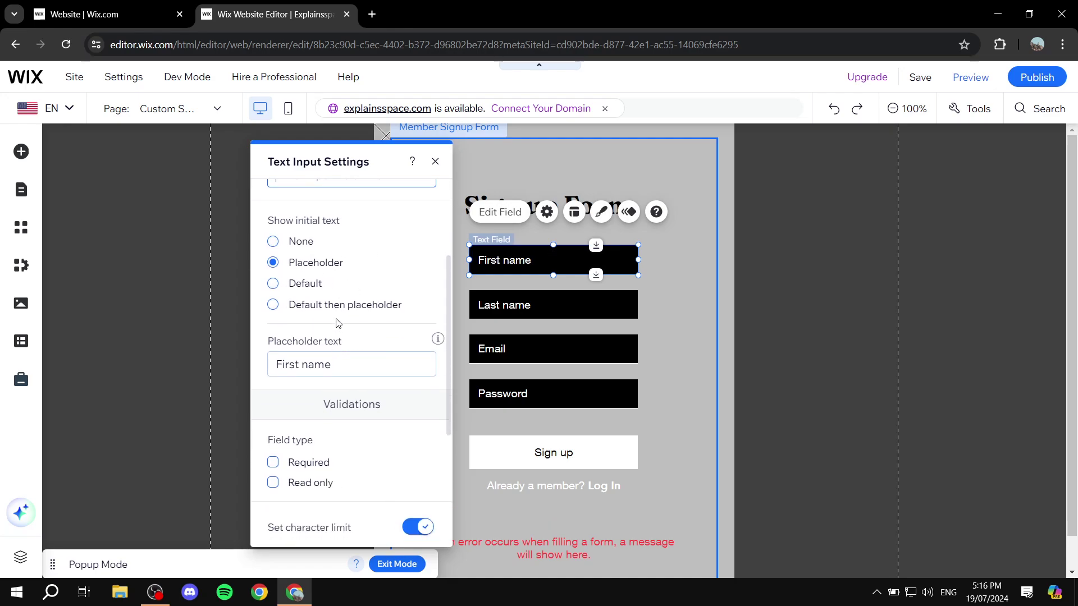
{"action": "left_click", "coordinate": [321, 304]}
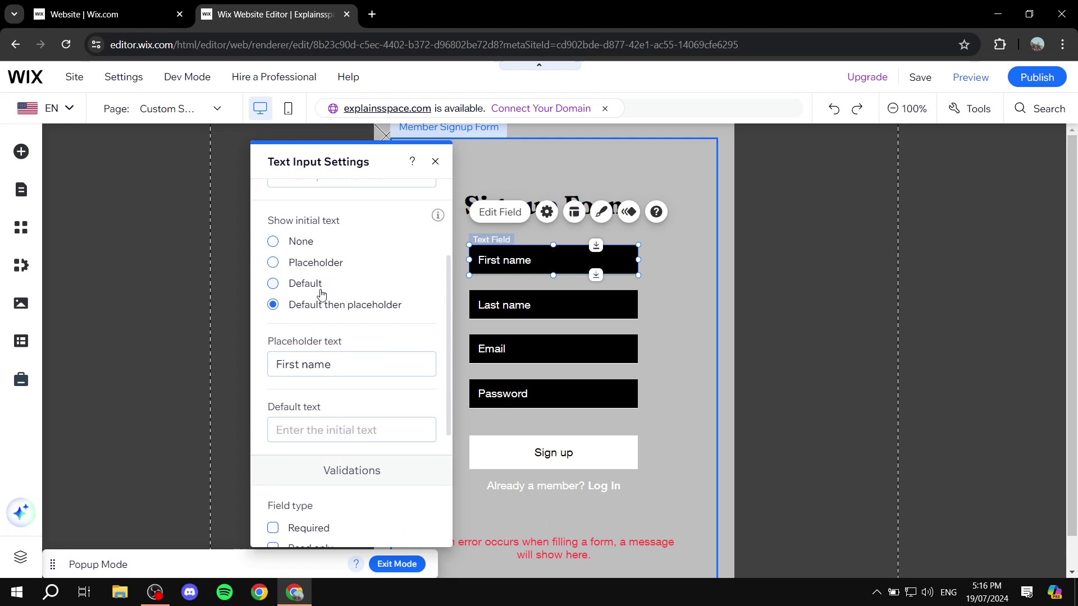
{"action": "left_click", "coordinate": [307, 264]}
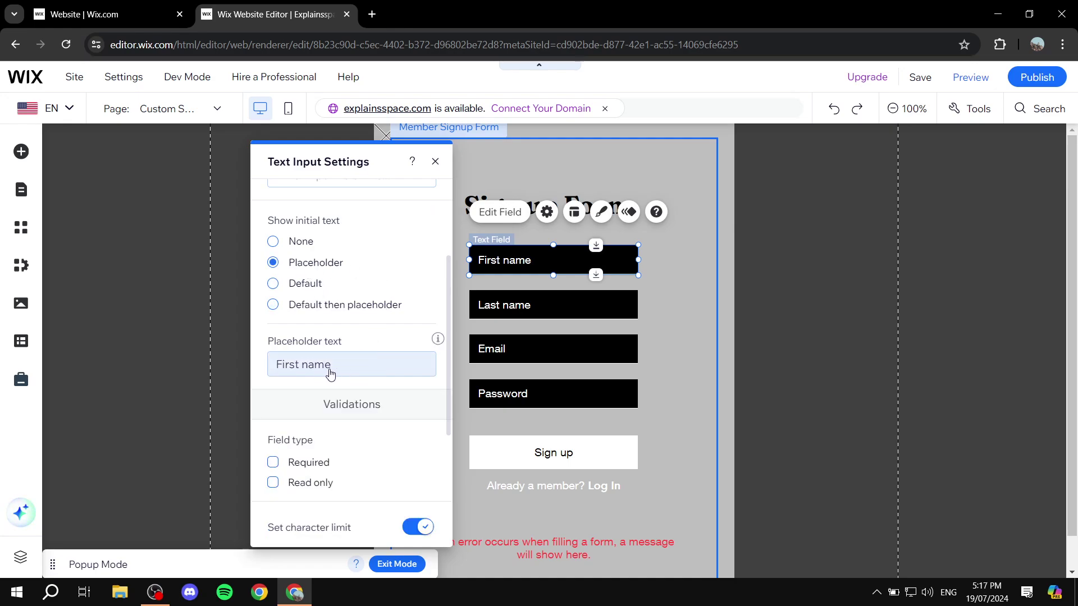
{"action": "scroll", "coordinate": [317, 345], "scroll_direction": "up", "scroll_amount": 2}
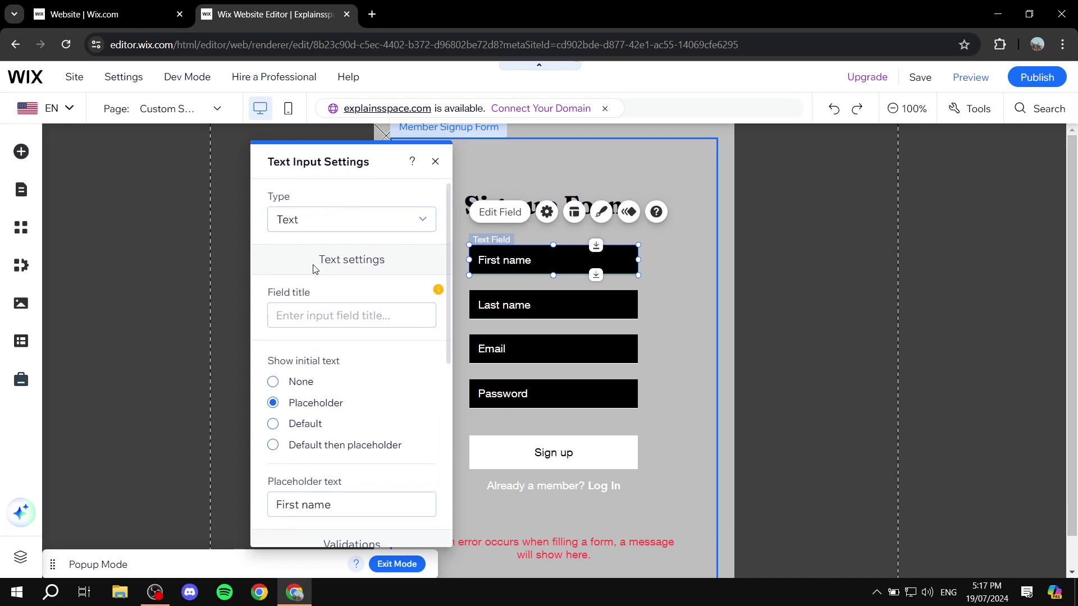
Leave the First name field title blank and tick Required under Validations
{"action": "left_click", "coordinate": [345, 317]}
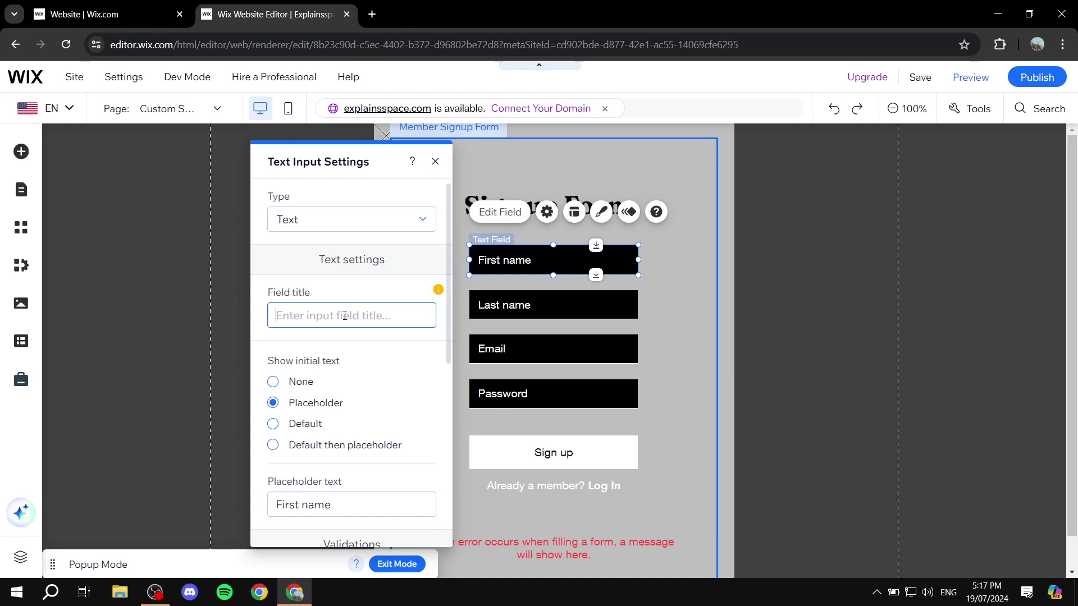
{"action": "type", "text": "F"}
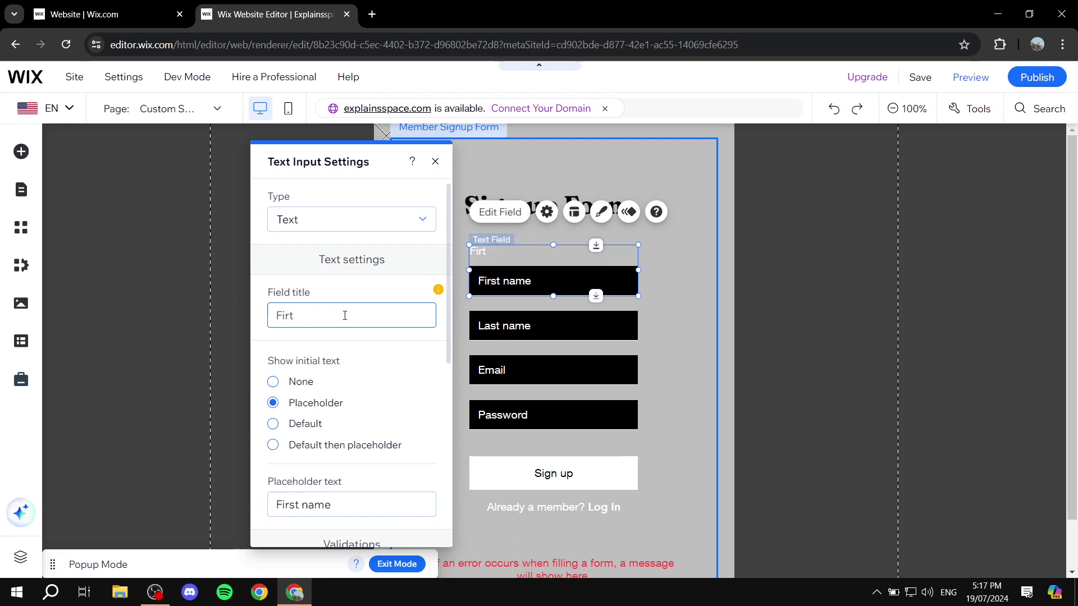
{"action": "key", "text": "BackSpace"}
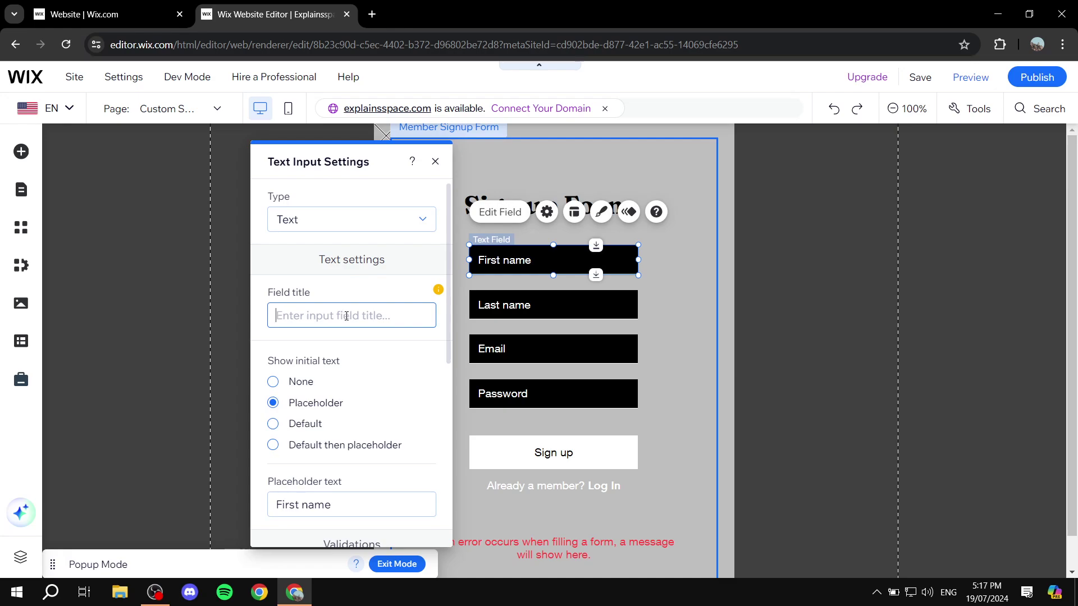
{"action": "type", "text": "First name"}
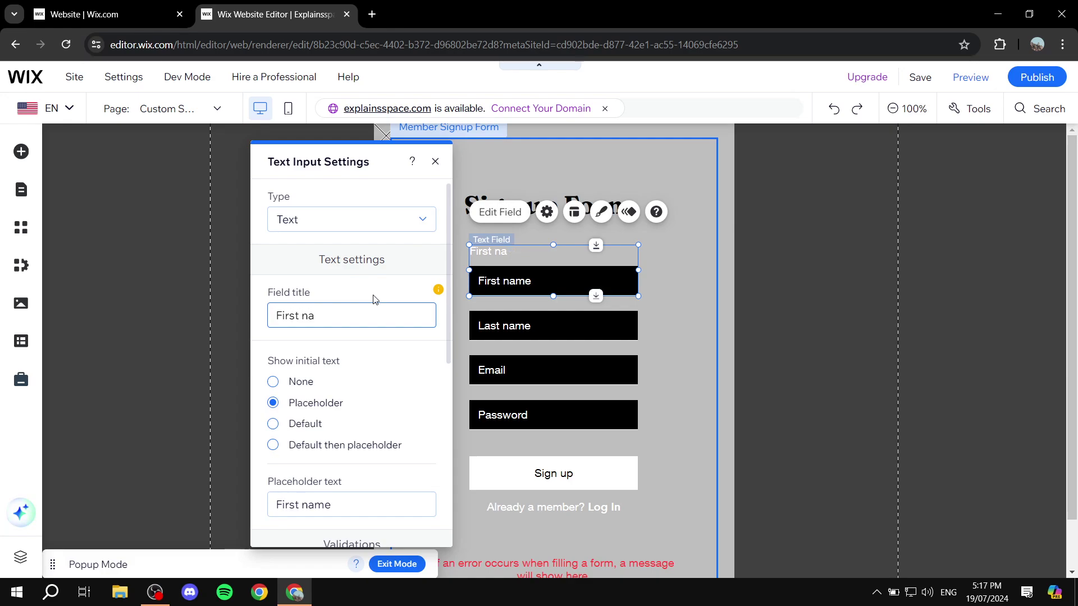
{"action": "key", "text": "BackSpace"}
{"action": "key", "text": "BackSpace"}
{"action": "key", "text": "BackSpace"}
{"action": "key", "text": "BackSpace"}
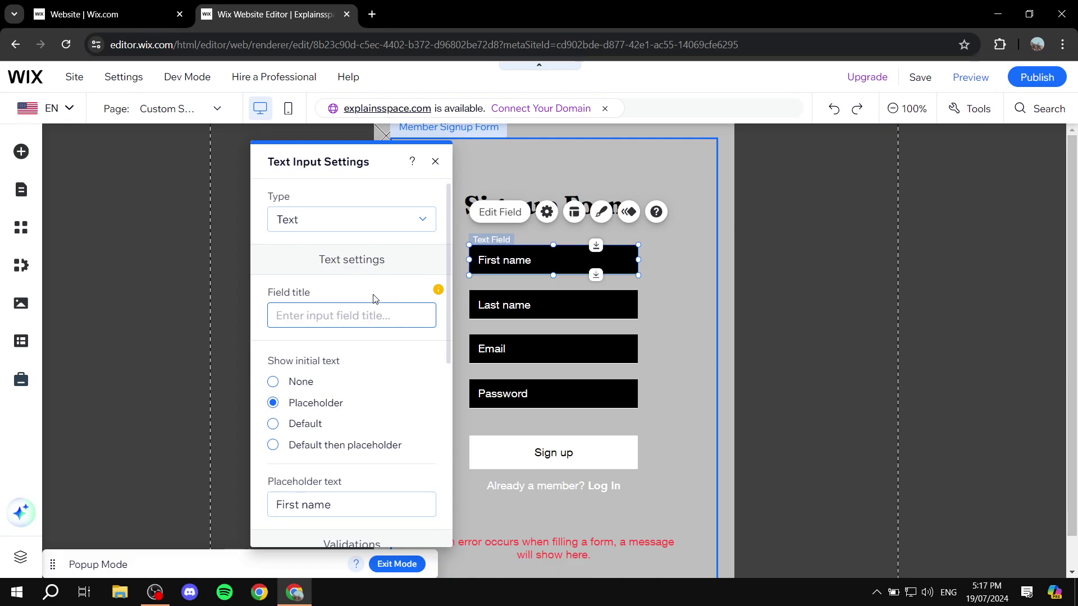
{"action": "left_click", "coordinate": [373, 269]}
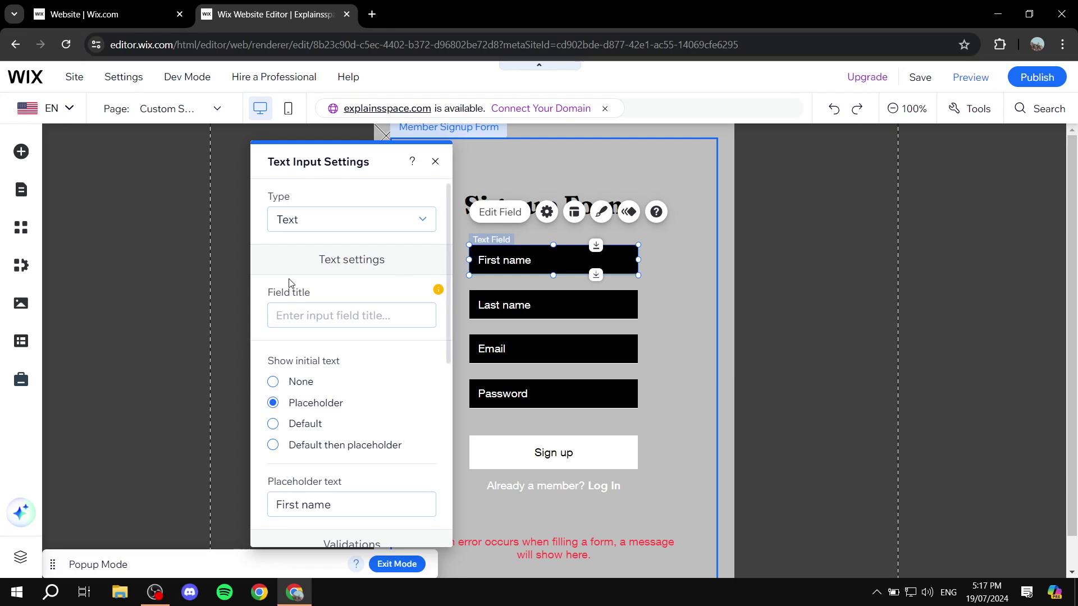
{"action": "scroll", "coordinate": [289, 327], "scroll_direction": "down", "scroll_amount": 5}
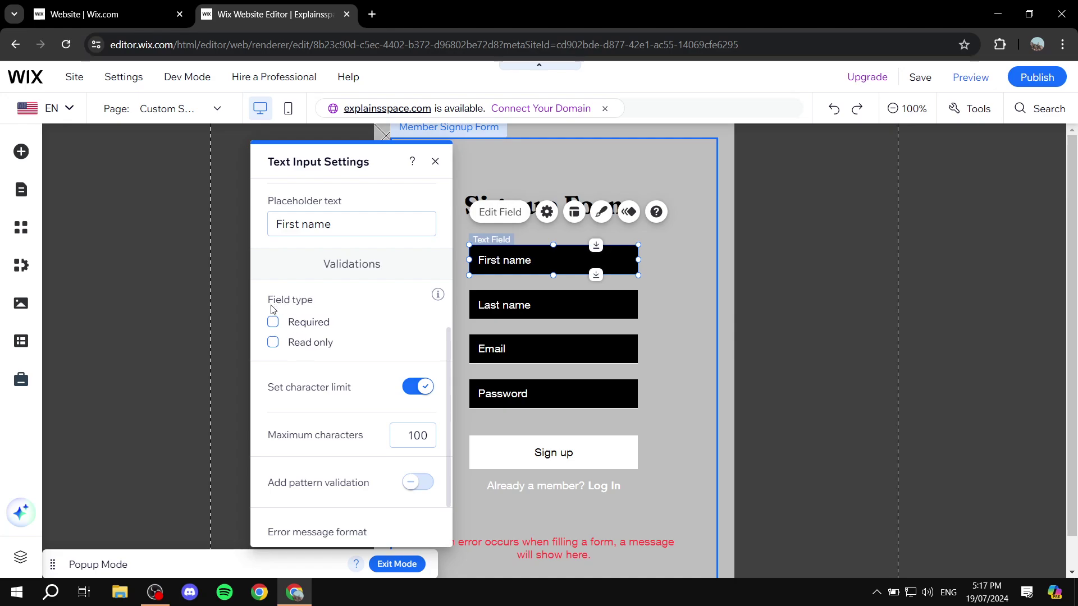
{"action": "left_click", "coordinate": [298, 325]}
{"action": "scroll", "coordinate": [348, 351], "scroll_direction": "down", "scroll_amount": 1}
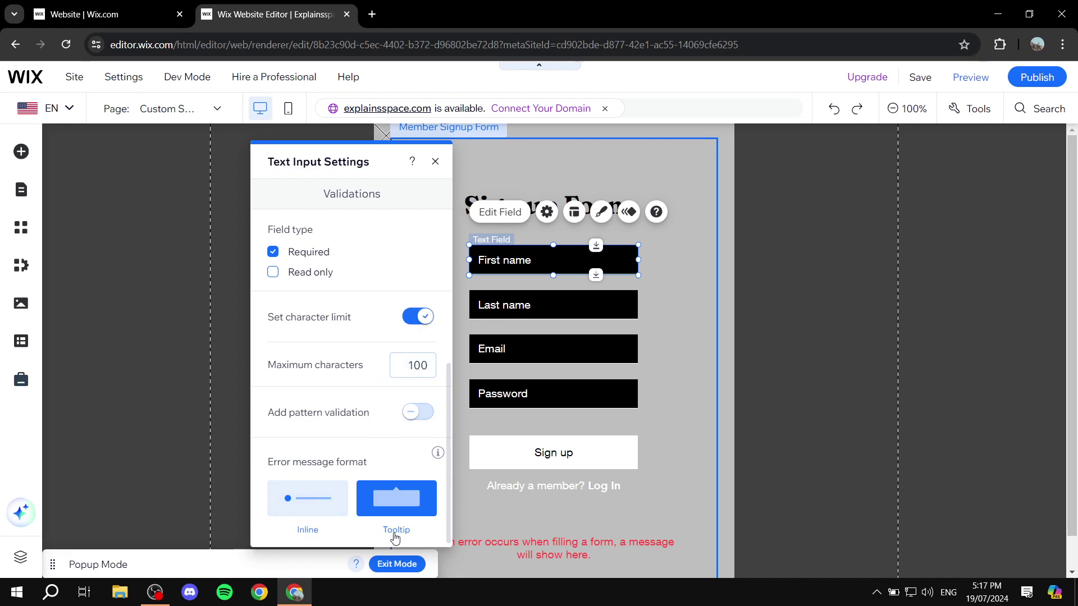
{"action": "left_click", "coordinate": [436, 162]}
Delete the Last name field and move Email up under First name
{"action": "left_click", "coordinate": [515, 306]}
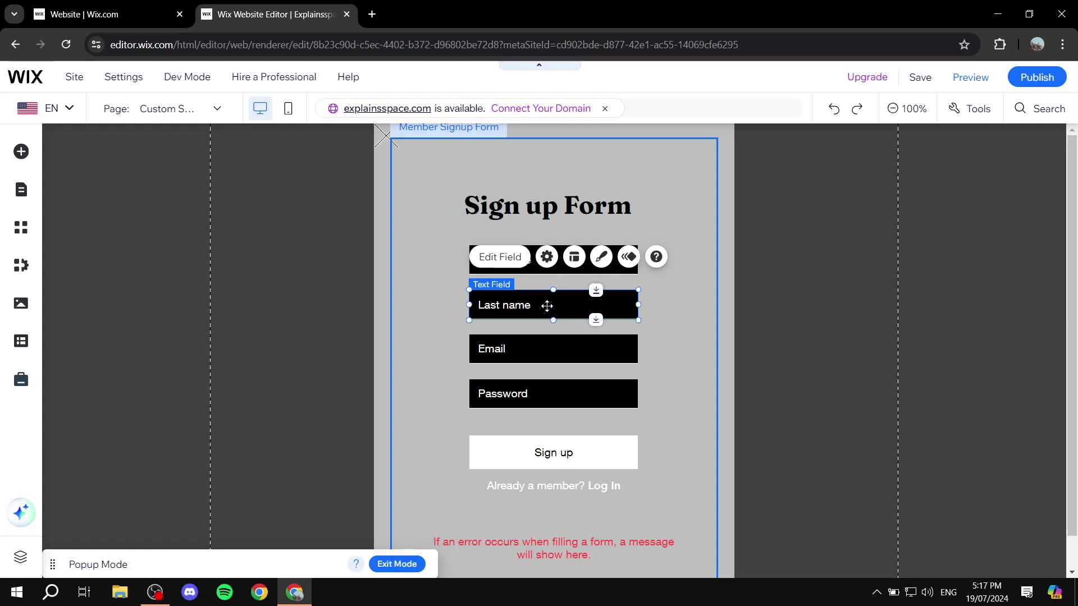
{"action": "key", "text": "Delete"}
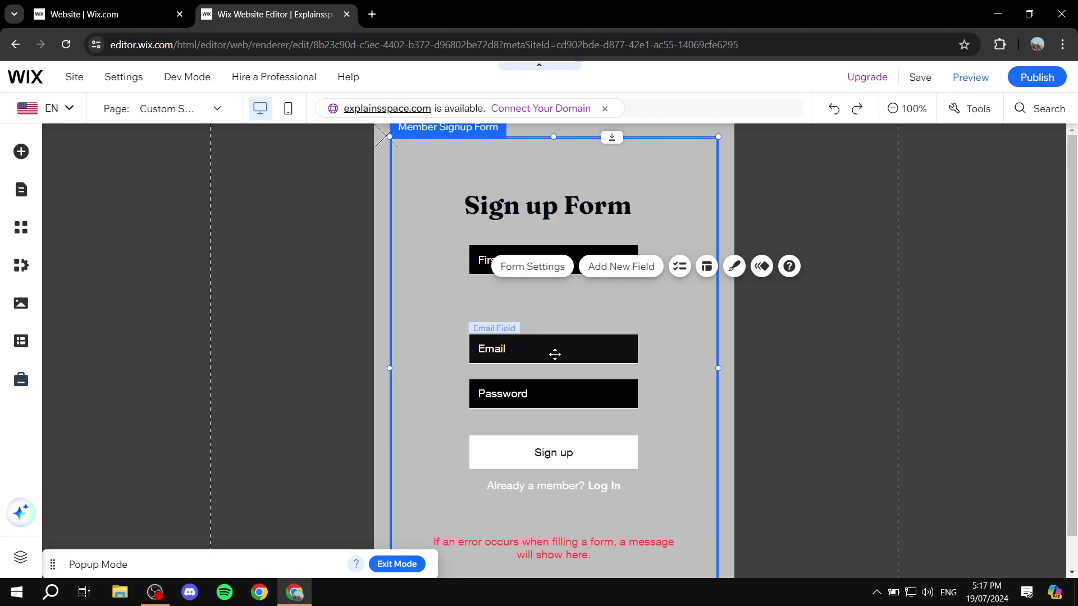
{"action": "left_click_drag", "start_coordinate": [553, 353], "coordinate": [564, 285]}
Move the Password field up beneath Email so the fields sit evenly
{"action": "left_click", "coordinate": [568, 332]}
{"action": "left_click", "coordinate": [571, 377]}
{"action": "left_click_drag", "start_coordinate": [570, 378], "coordinate": [567, 323]}
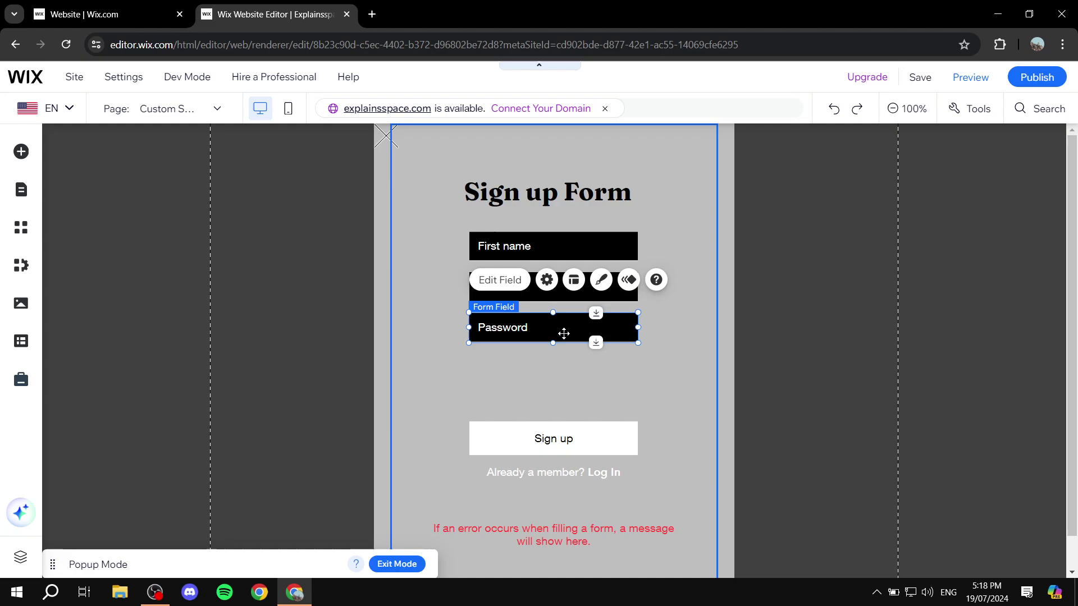
{"action": "left_click", "coordinate": [461, 339]}
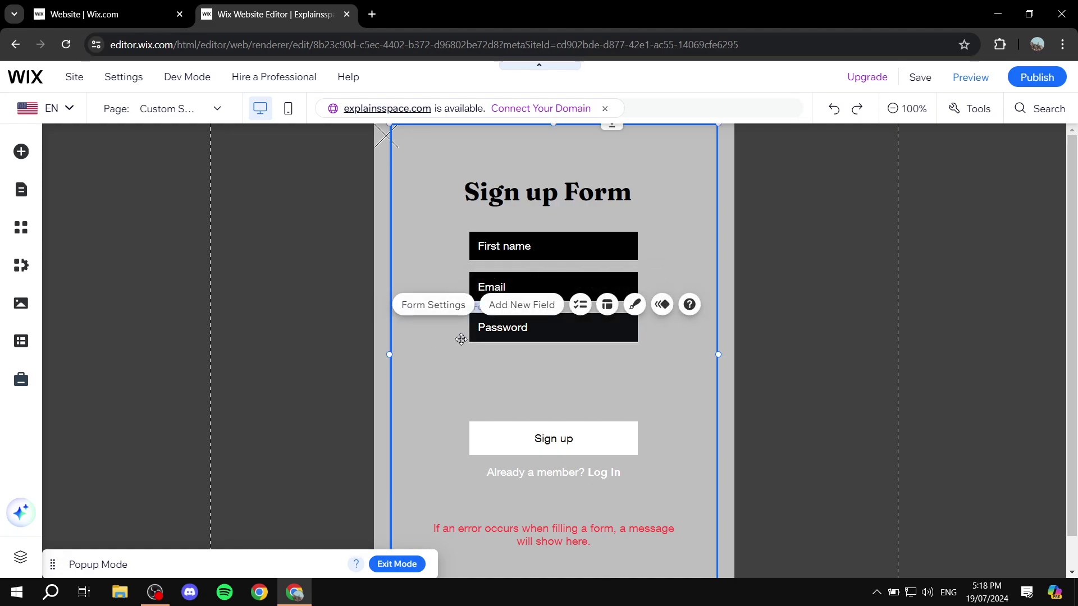
{"action": "left_click", "coordinate": [537, 286]}
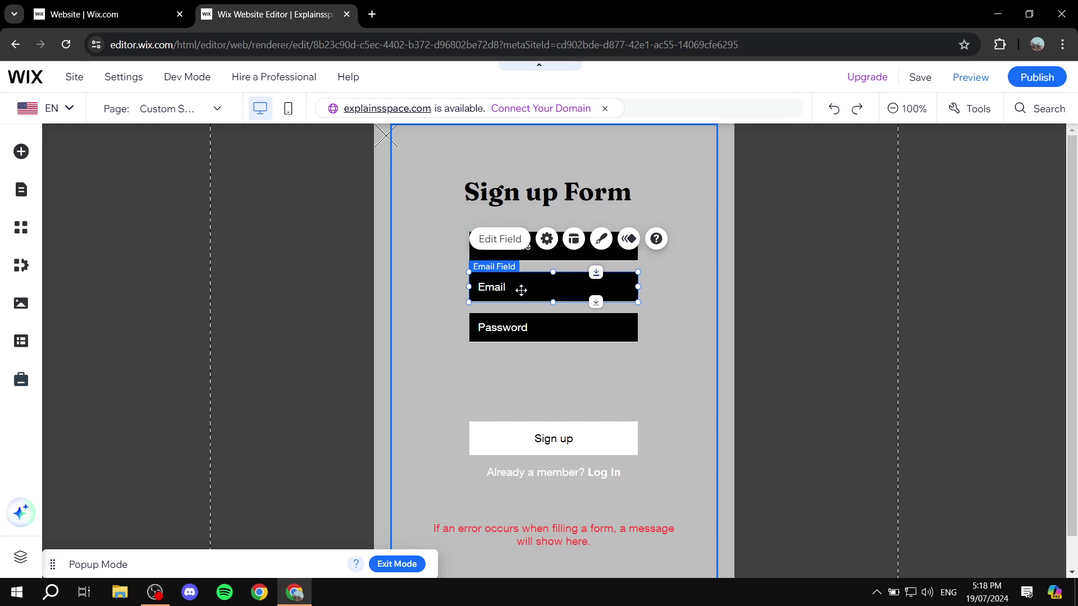
{"action": "left_click", "coordinate": [517, 365]}
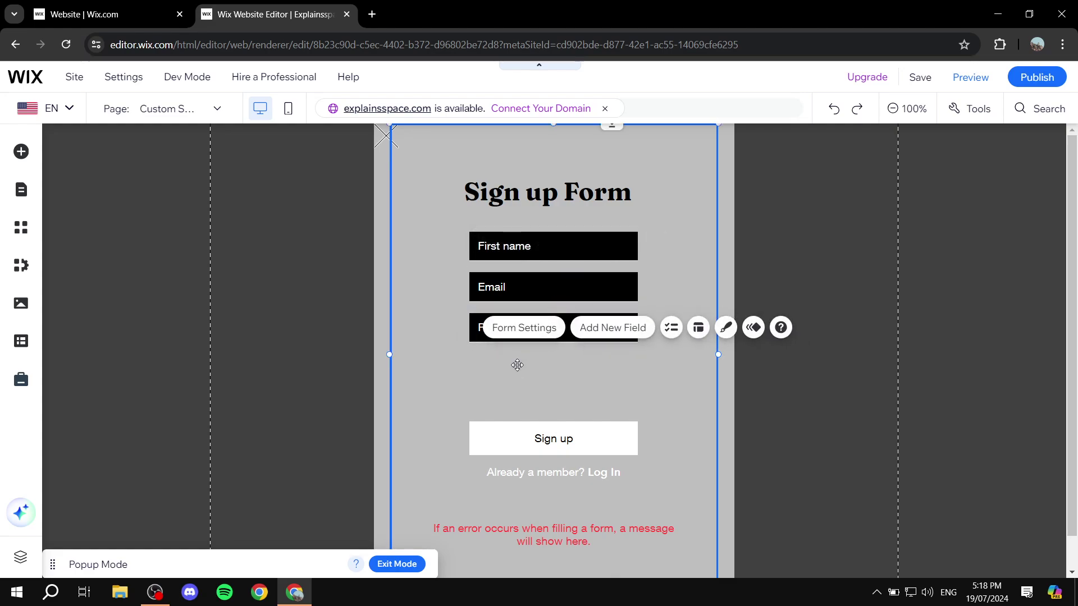
{"action": "left_click", "coordinate": [524, 297]}
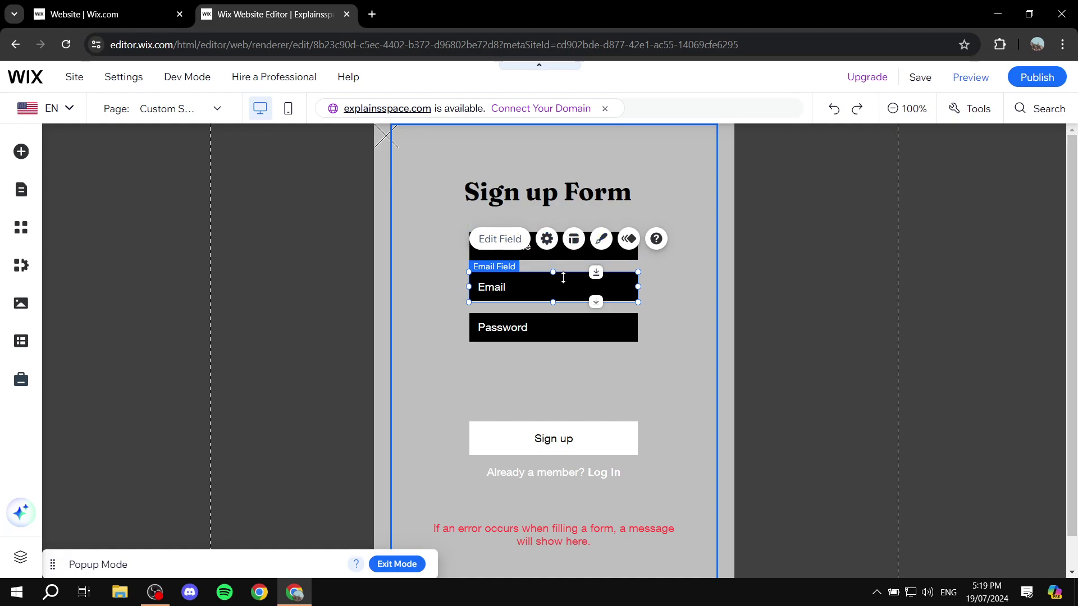
{"action": "right_click", "coordinate": [535, 286]}
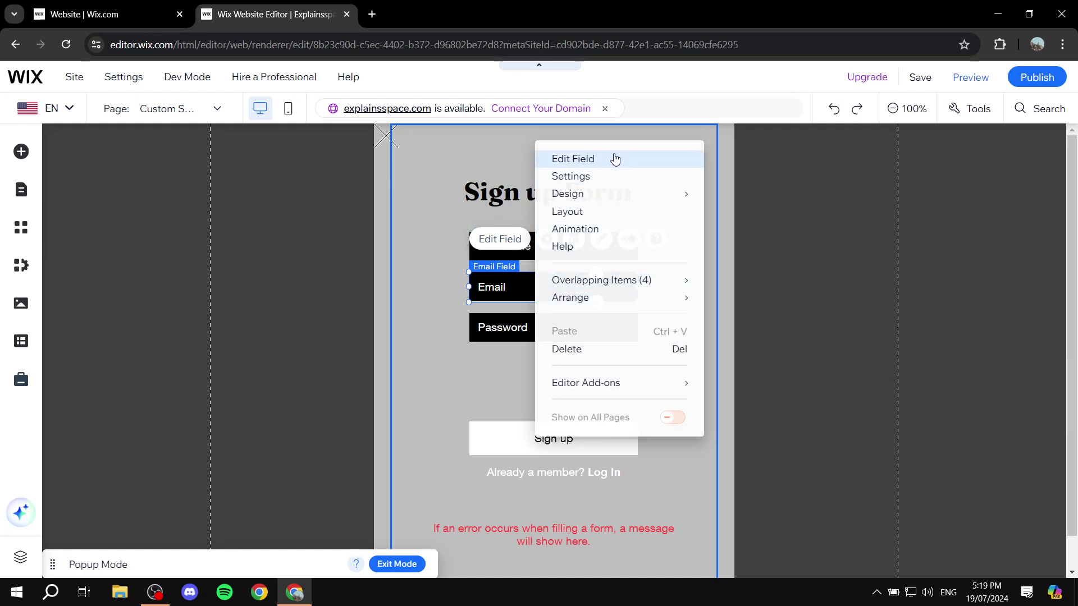
{"action": "left_click", "coordinate": [450, 337]}
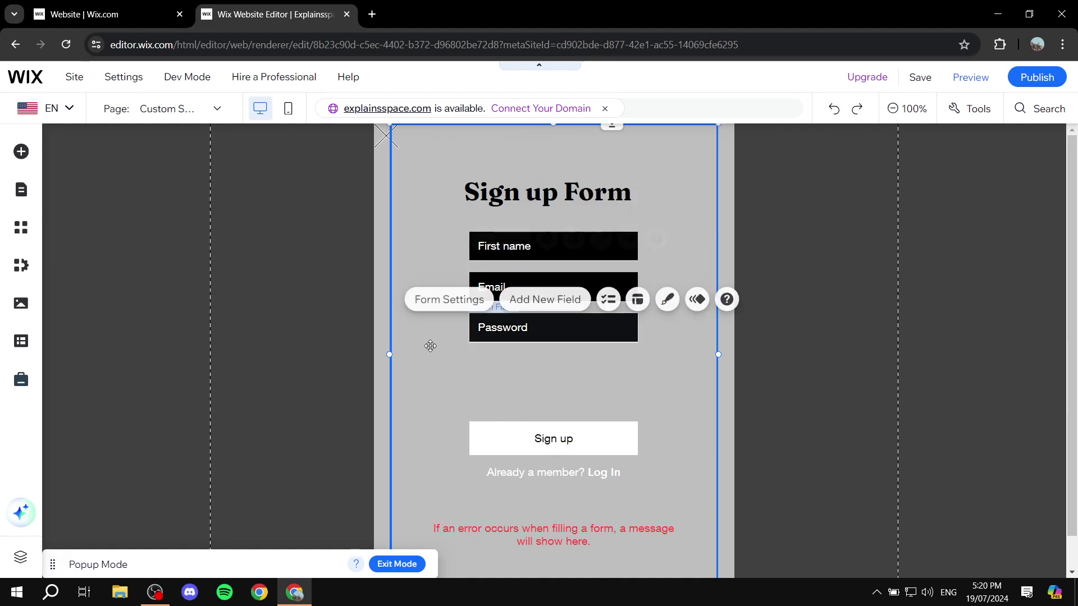
Add a Phone field from member fields and a Date Field from Basic Fields below Password
{"action": "left_click", "coordinate": [565, 304]}
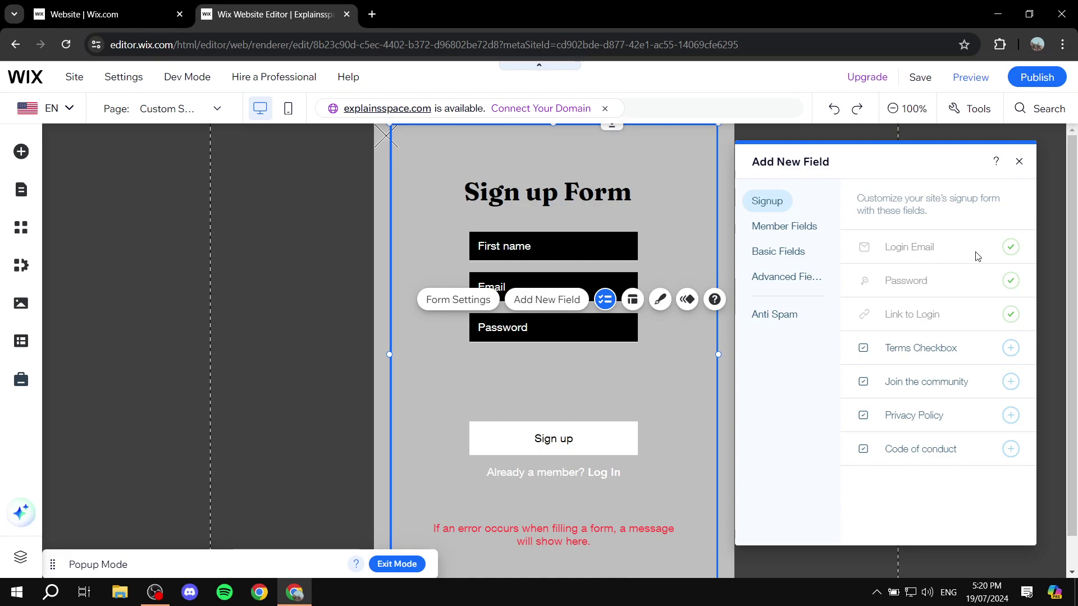
{"action": "left_click", "coordinate": [773, 225]}
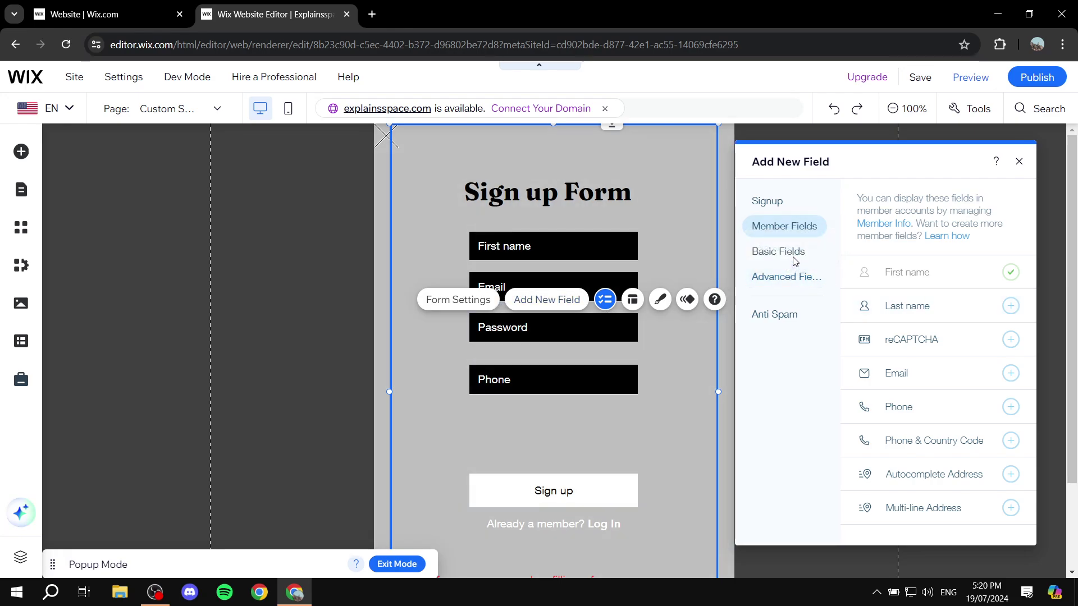
{"action": "left_click", "coordinate": [762, 252]}
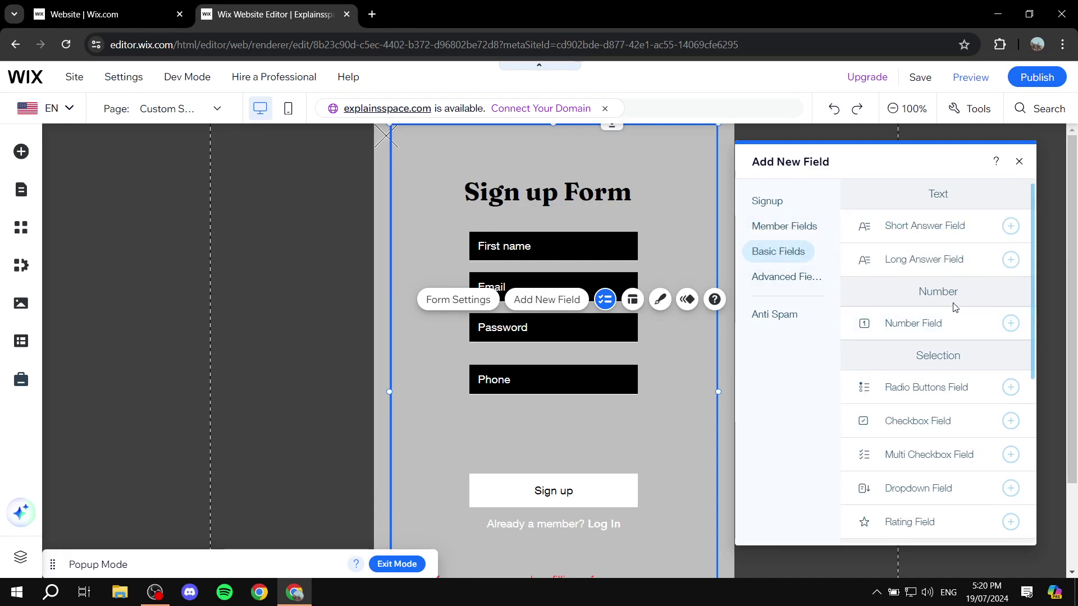
{"action": "scroll", "coordinate": [954, 307], "scroll_direction": "down", "scroll_amount": 5}
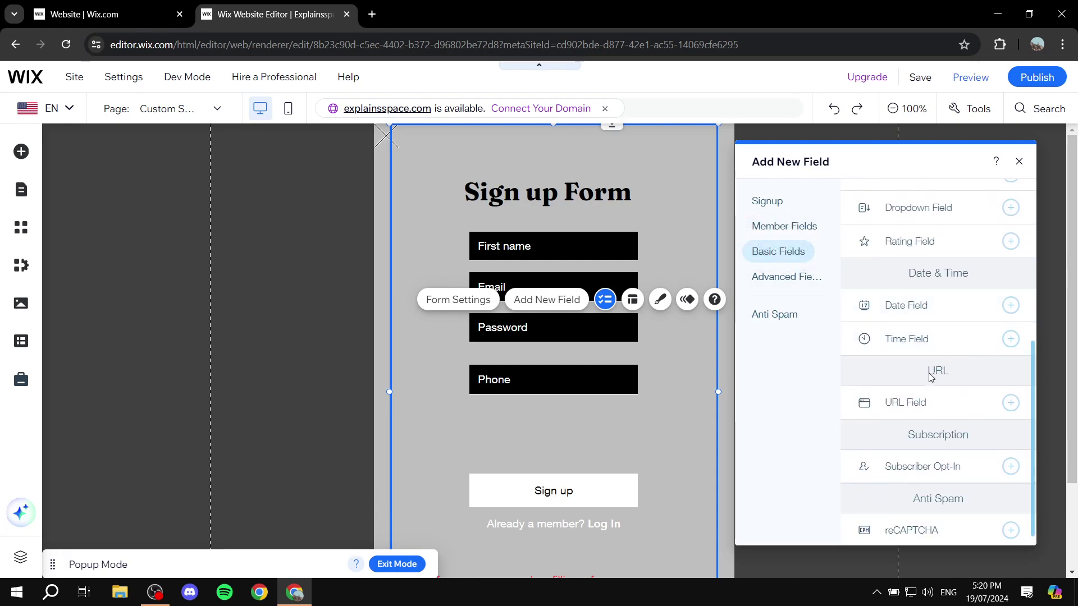
{"action": "left_click", "coordinate": [943, 316]}
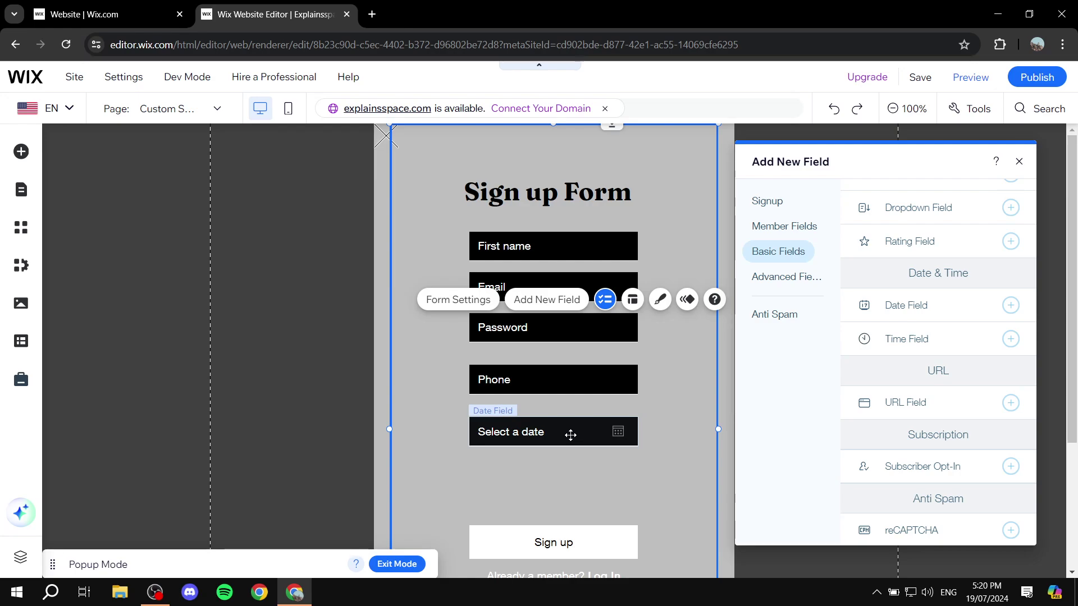
{"action": "left_click", "coordinate": [1018, 161]}
{"action": "left_click_drag", "start_coordinate": [548, 385], "coordinate": [574, 370]}
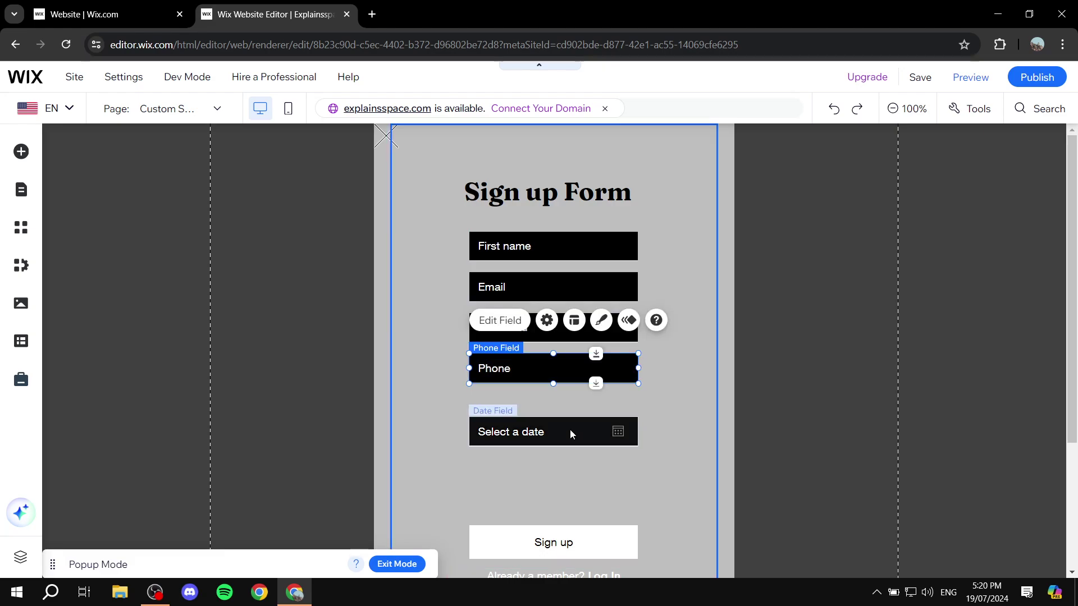
Stack the Phone and date fields under Password and shorten the signup form from the bottom
{"action": "left_click", "coordinate": [568, 433]}
{"action": "mouse_move", "coordinate": [568, 432]}
{"action": "left_mouse_down"}
{"action": "mouse_move", "coordinate": [568, 416]}
{"action": "mouse_move", "coordinate": [567, 445]}
{"action": "left_mouse_up"}
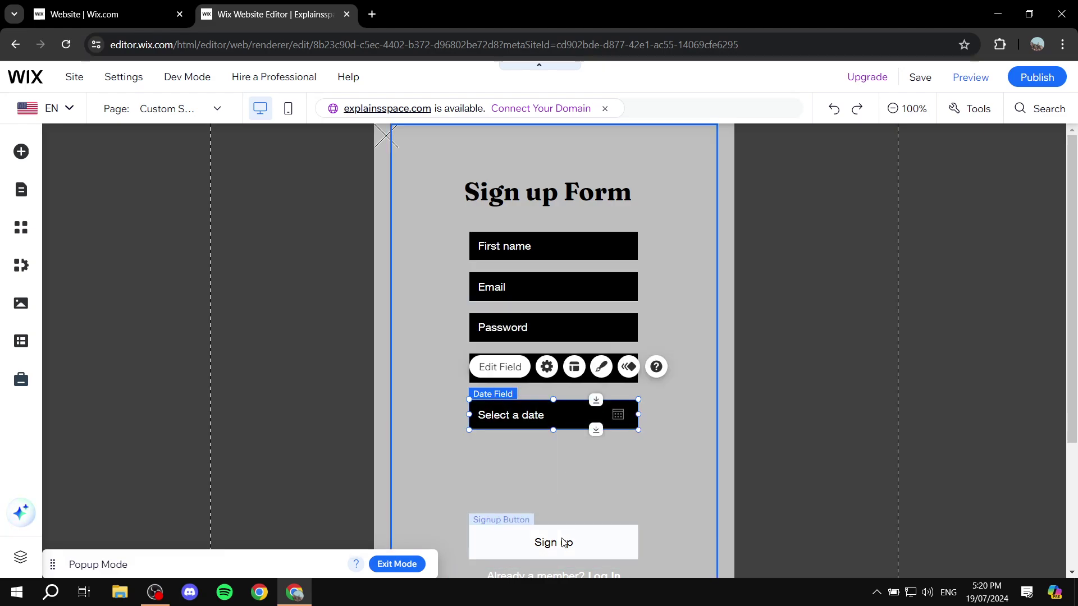
{"action": "left_click", "coordinate": [562, 542]}
{"action": "scroll", "coordinate": [657, 475], "scroll_direction": "down", "scroll_amount": 3}
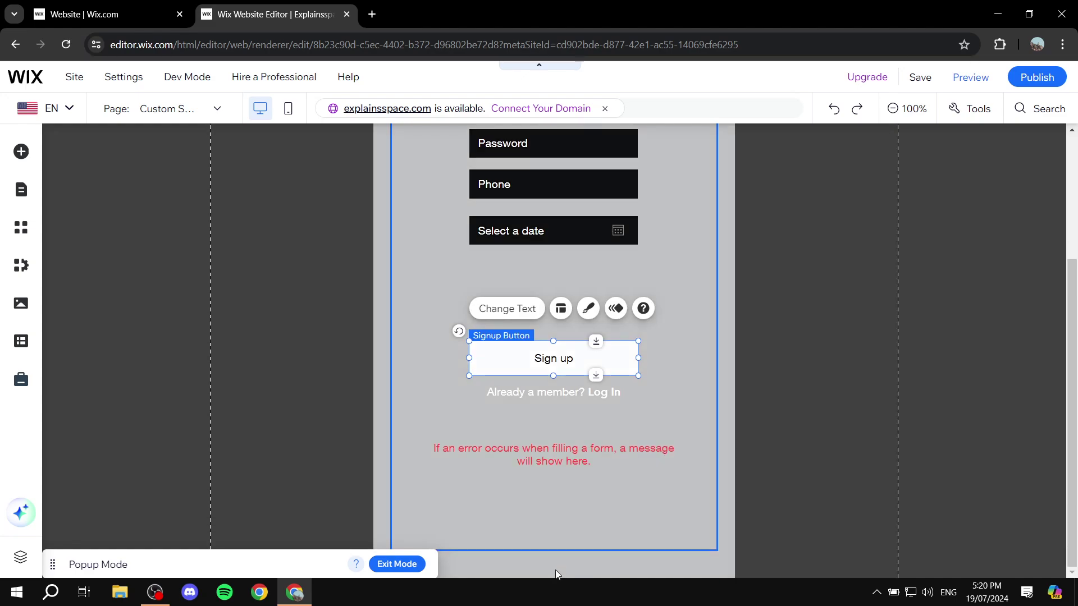
{"action": "left_click", "coordinate": [560, 547]}
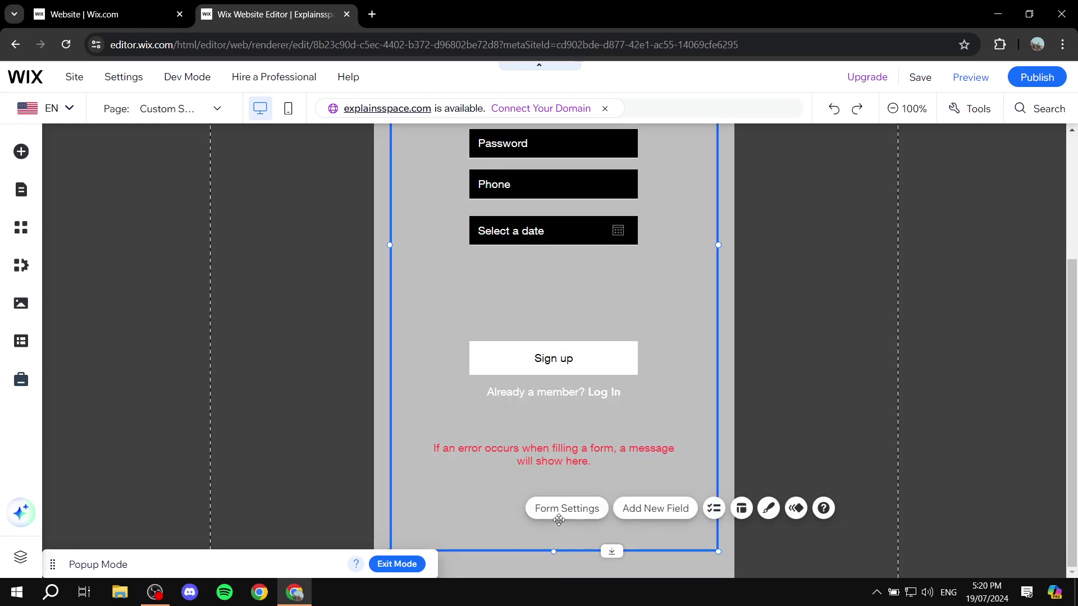
{"action": "left_click_drag", "start_coordinate": [554, 552], "coordinate": [553, 499]}
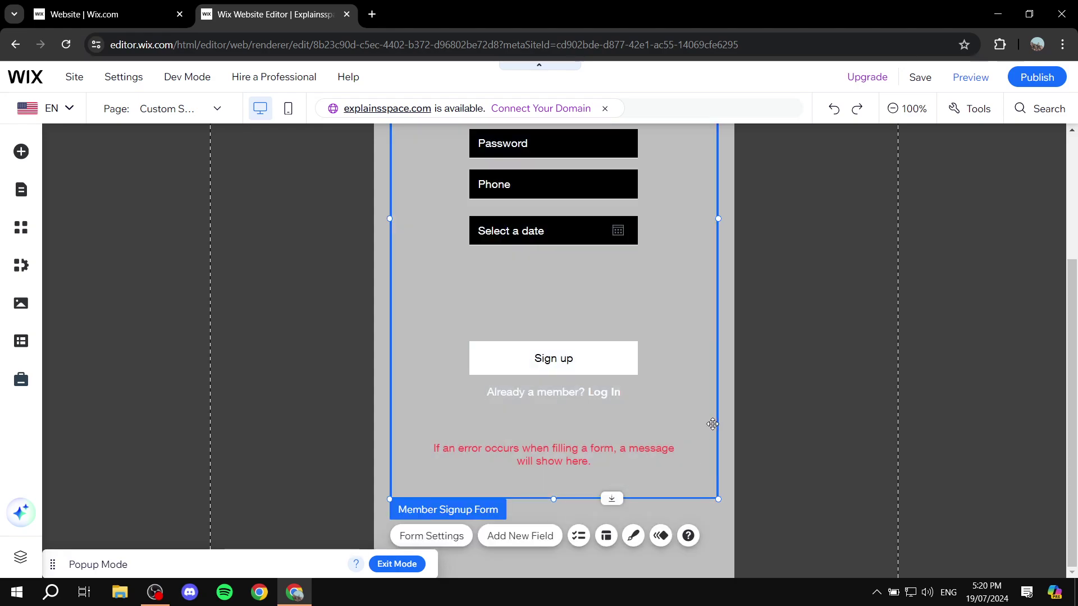
Move the Sign up button up beneath the fields and nudge the date field up slightly
{"action": "scroll", "coordinate": [712, 424], "scroll_direction": "up", "scroll_amount": 3}
{"action": "left_click_drag", "start_coordinate": [554, 543], "coordinate": [560, 482]}
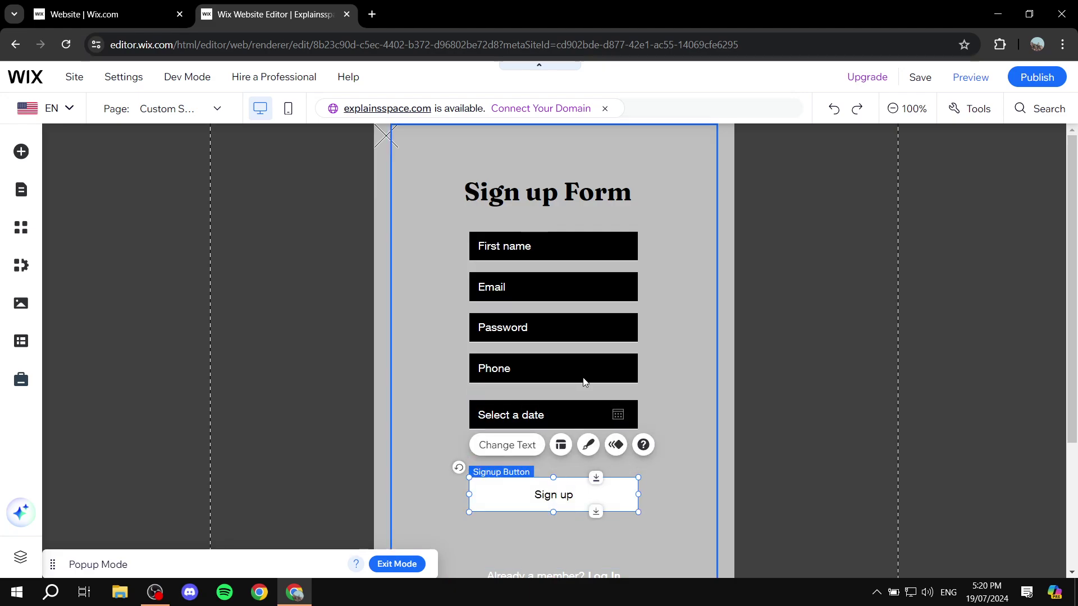
{"action": "left_click_drag", "start_coordinate": [558, 409], "coordinate": [554, 402]}
{"action": "left_click", "coordinate": [698, 390]}
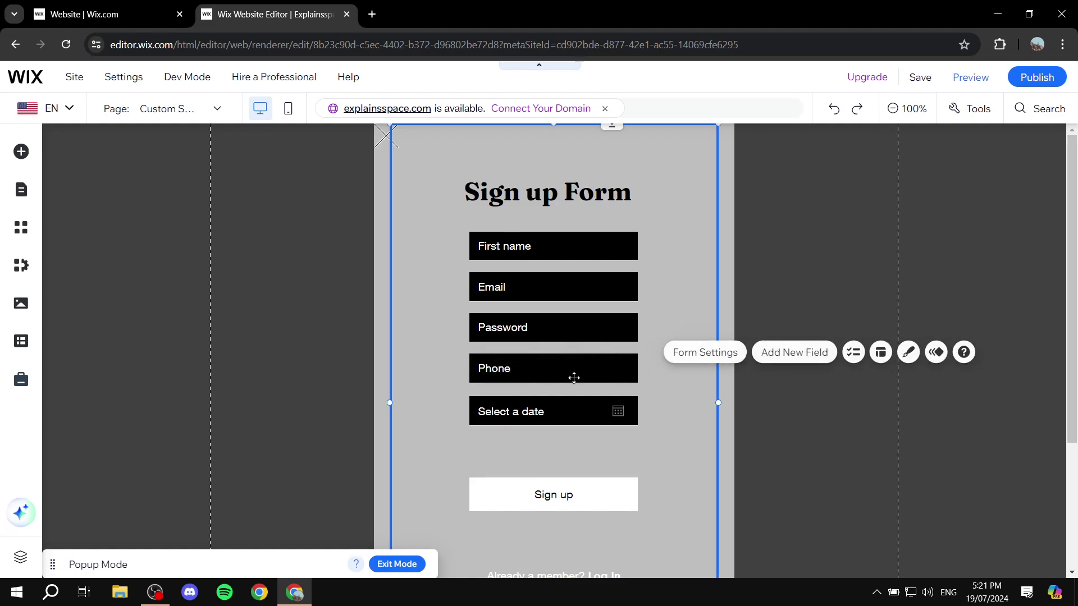
{"action": "left_click", "coordinate": [574, 377]}
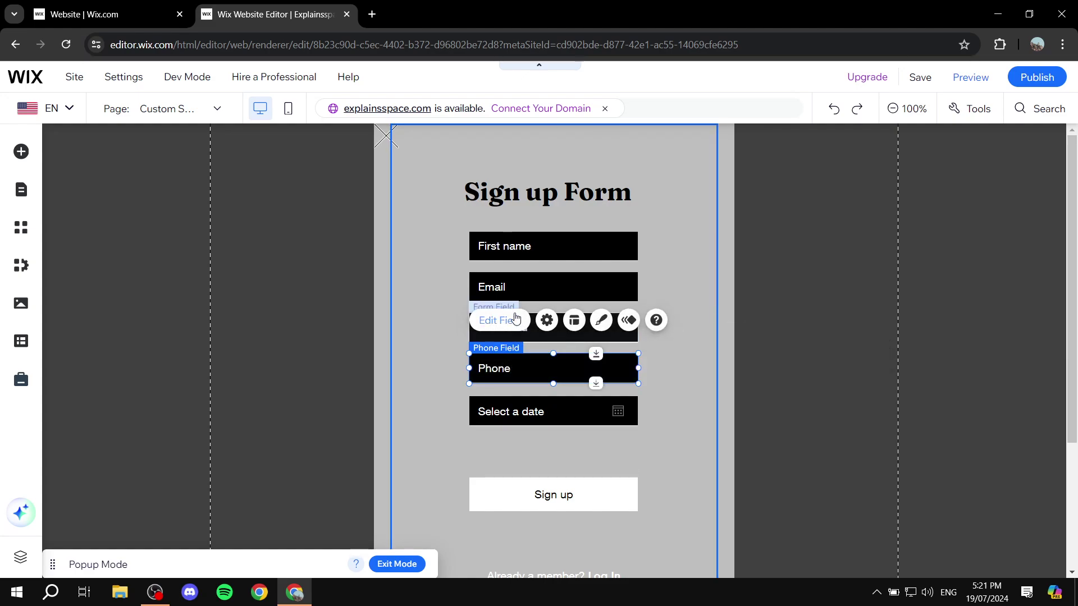
Set the Phone field's type to Phone Number with placeholder 'Phone Number'
{"action": "left_click", "coordinate": [515, 319]}
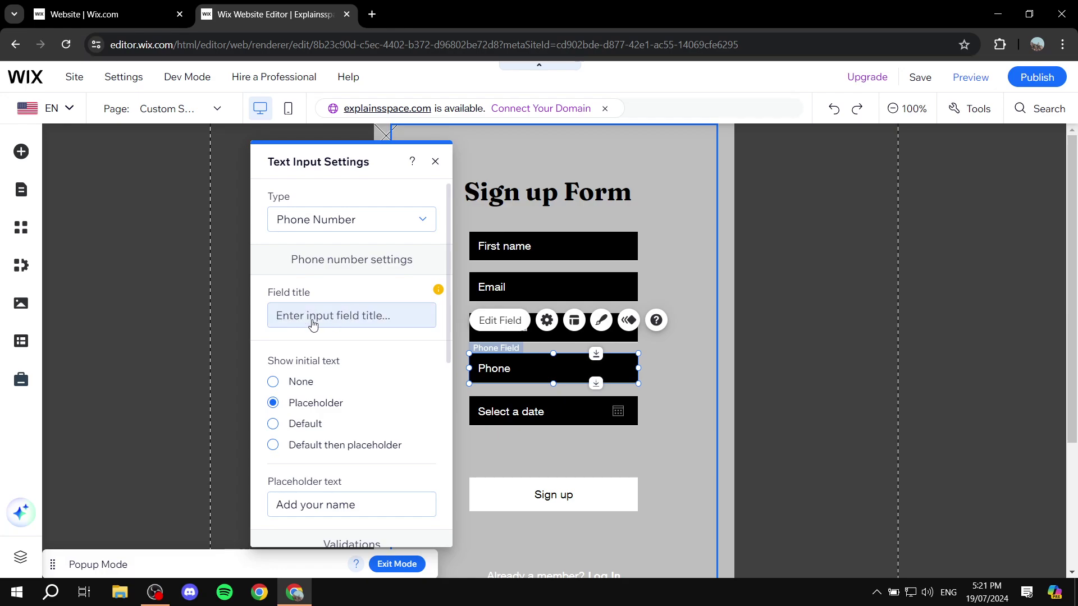
{"action": "left_click", "coordinate": [360, 218]}
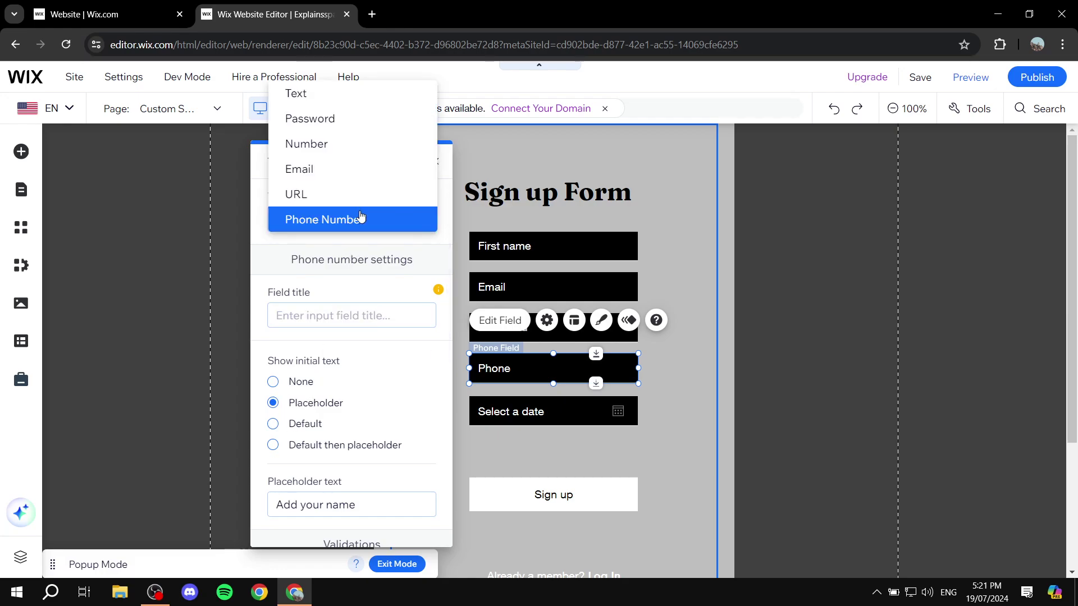
{"action": "left_click", "coordinate": [359, 218]}
{"action": "scroll", "coordinate": [356, 331], "scroll_direction": "down", "scroll_amount": 3}
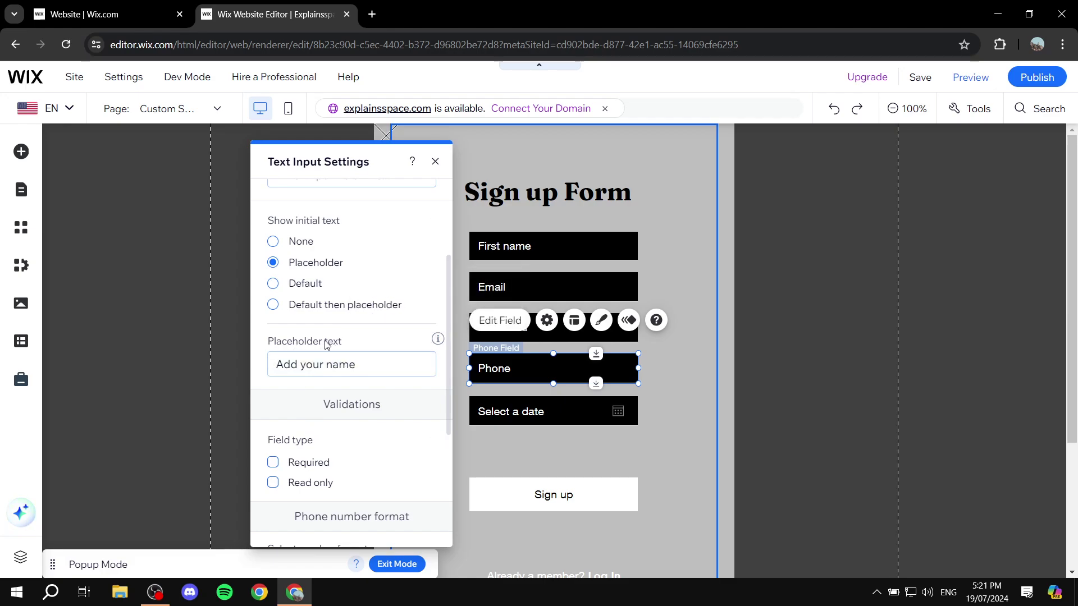
{"action": "left_click", "coordinate": [370, 371]}
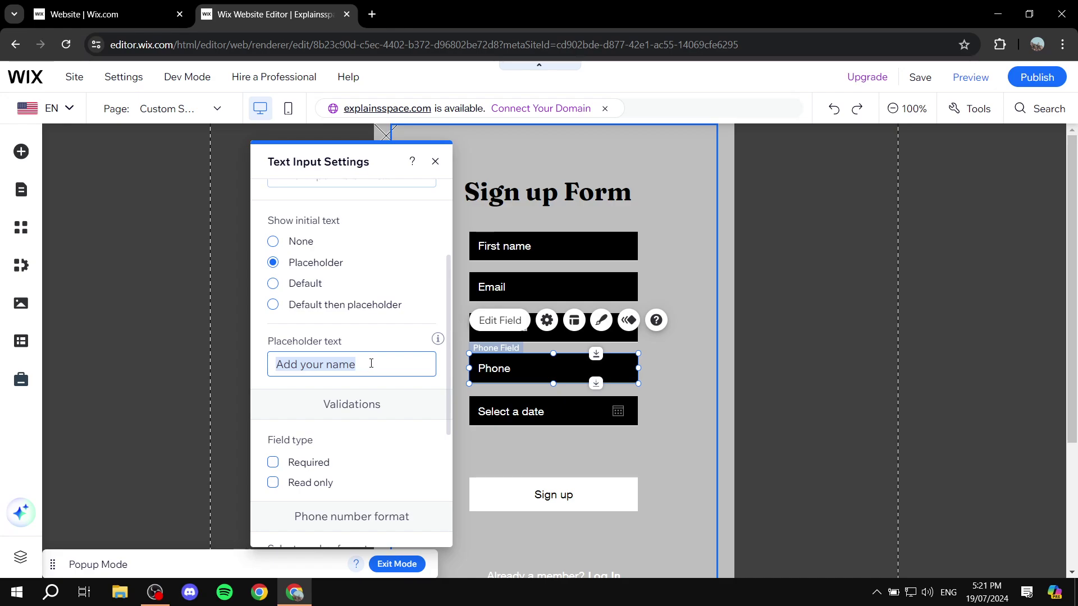
{"action": "type", "text": "Phone Number"}
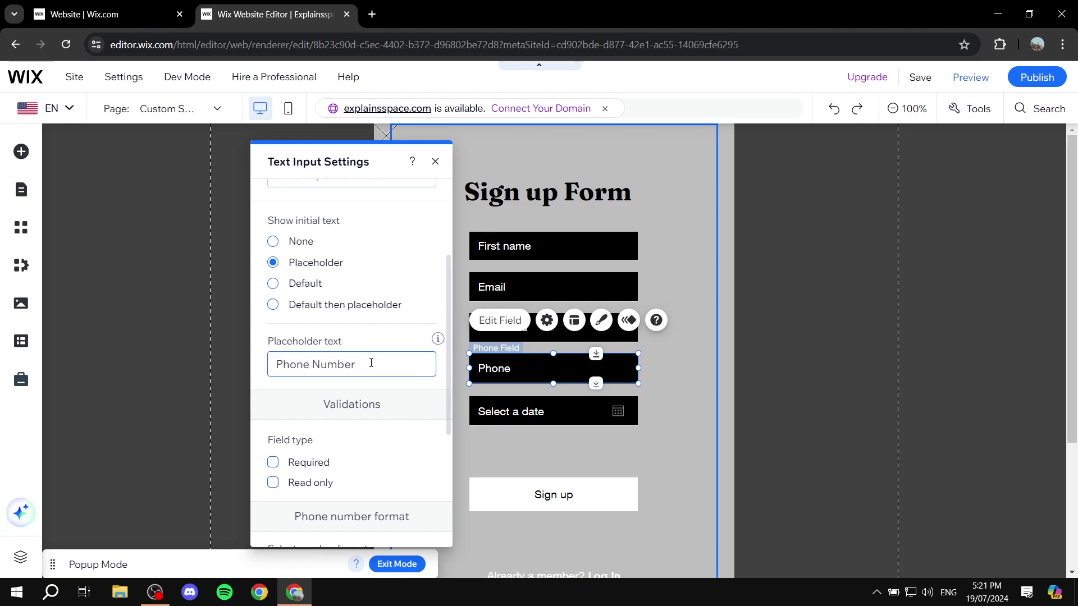
{"action": "scroll", "coordinate": [371, 362], "scroll_direction": "up", "scroll_amount": 3}
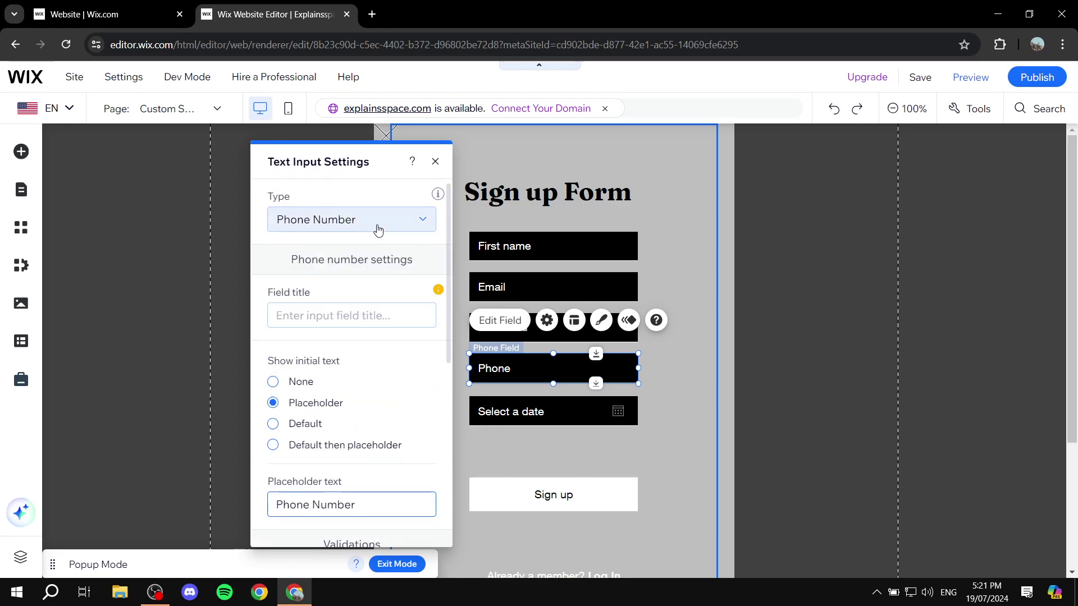
{"action": "left_click", "coordinate": [435, 162]}
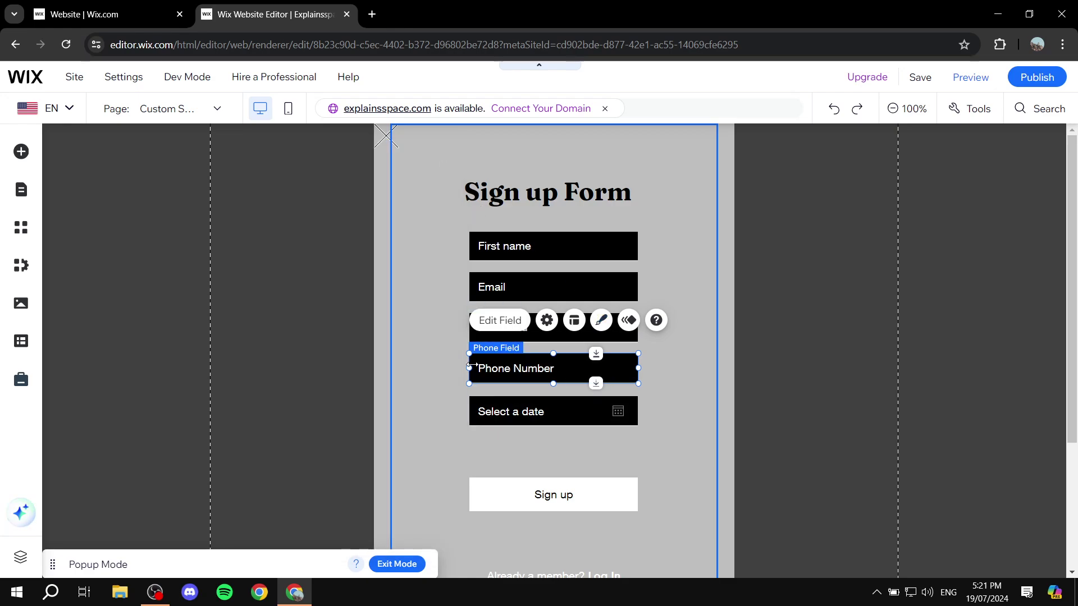
{"action": "left_click", "coordinate": [564, 410]}
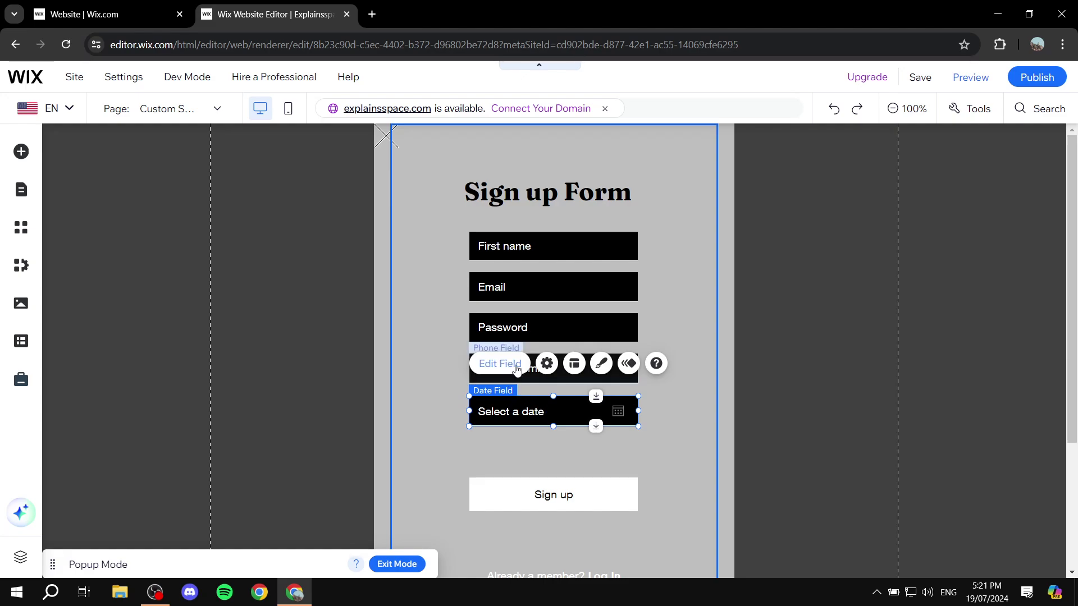
Replace the date field's 'Select a date' placeholder with 'Birth date'
{"action": "left_click", "coordinate": [547, 364]}
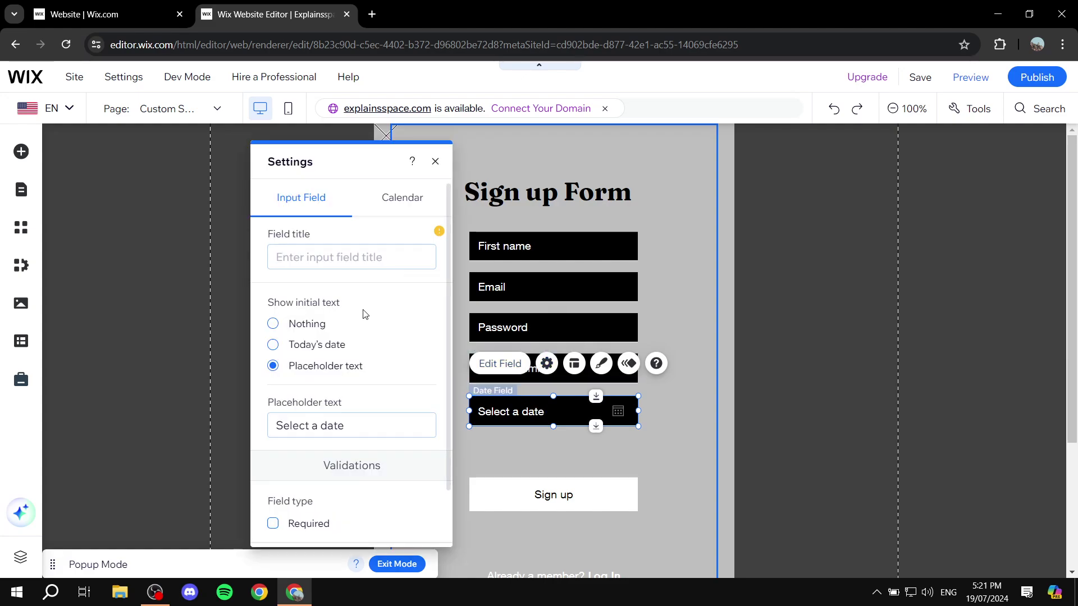
{"action": "scroll", "coordinate": [361, 312], "scroll_direction": "down", "scroll_amount": 2}
{"action": "left_click", "coordinate": [362, 362]}
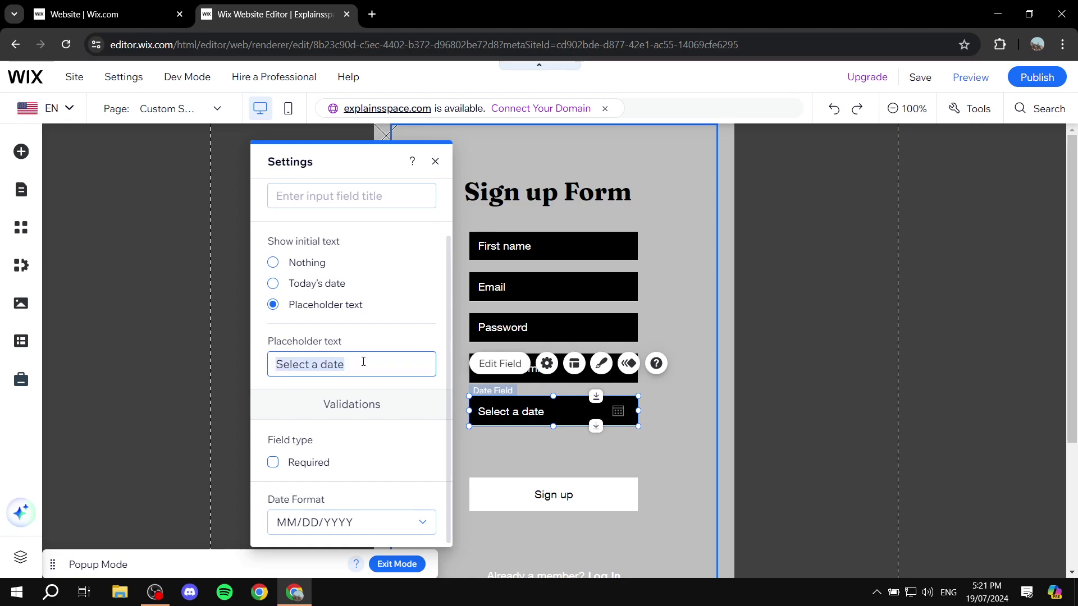
{"action": "type", "text": "Birth d"}
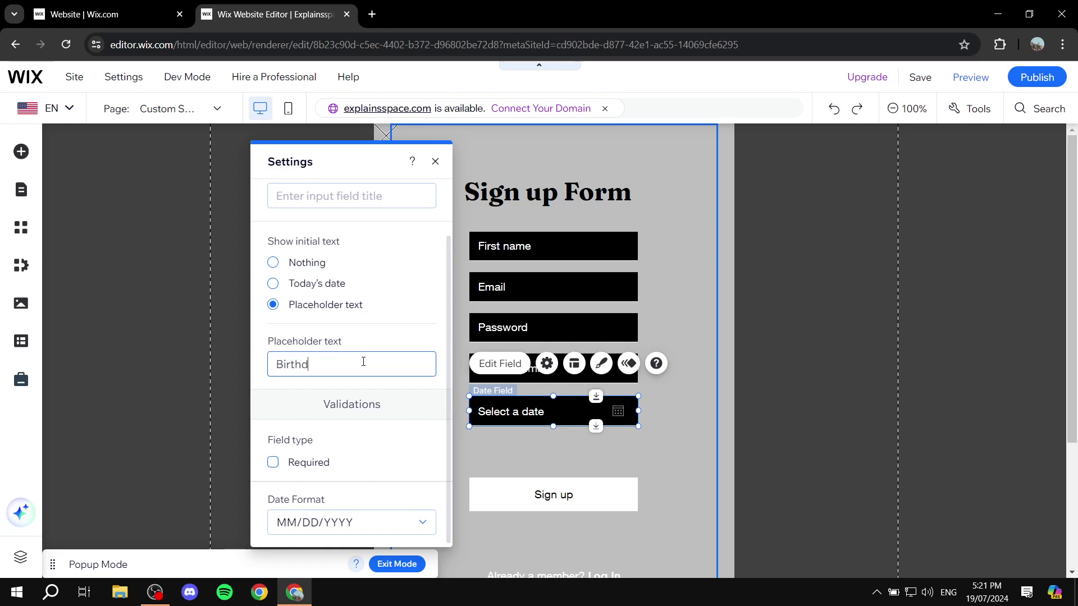
{"action": "key", "text": "BackSpace"}
{"action": "type", "text": "date"}
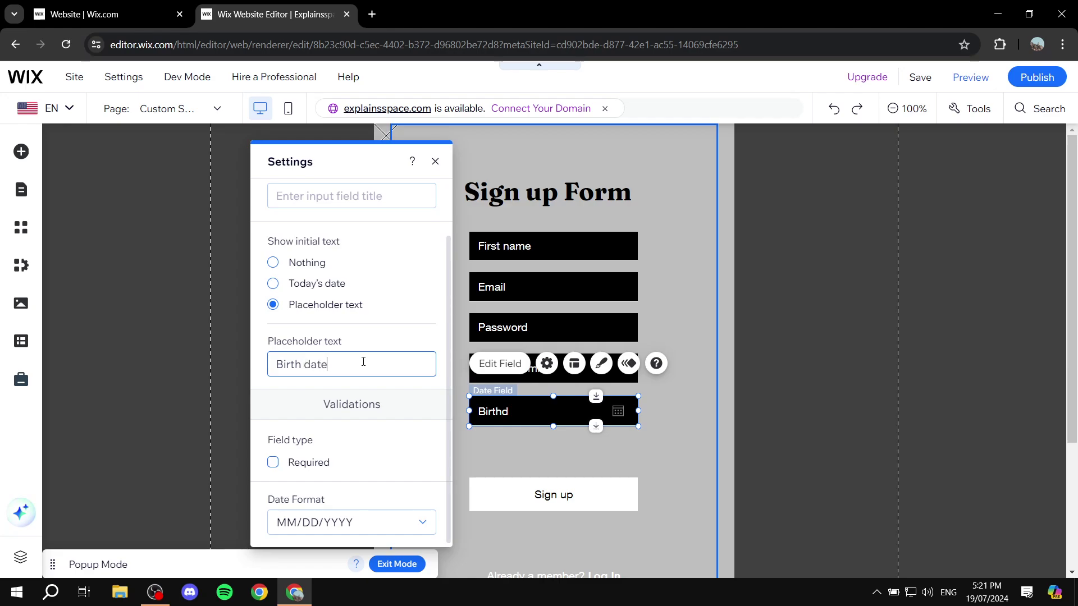
{"action": "left_click", "coordinate": [435, 161]}
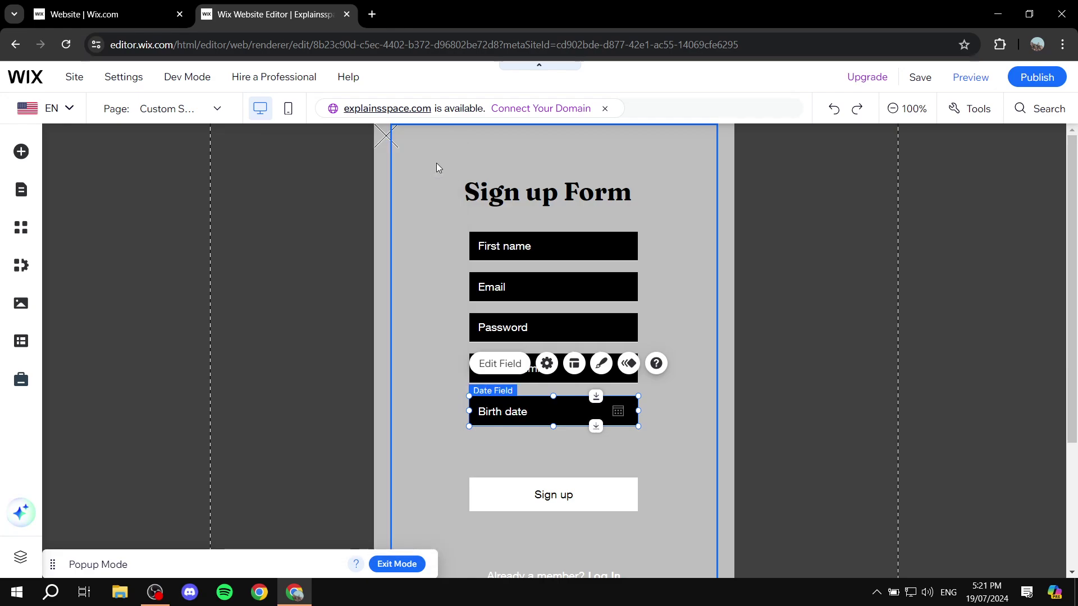
Select the whole signup form and then the entire popup to review the layout
{"action": "left_click", "coordinate": [685, 230]}
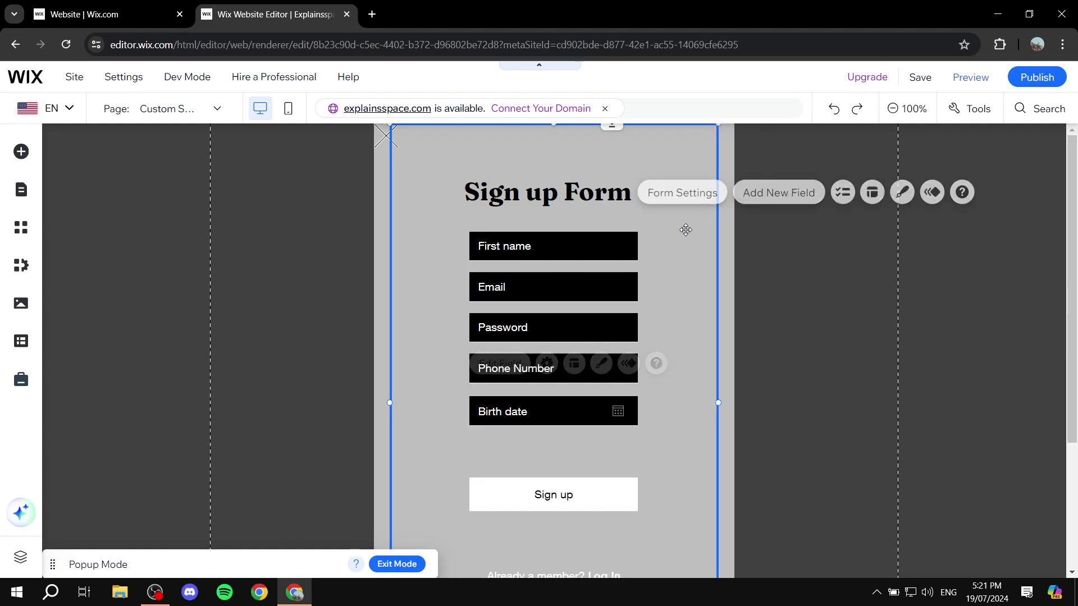
{"action": "scroll", "coordinate": [682, 360], "scroll_direction": "down", "scroll_amount": 3}
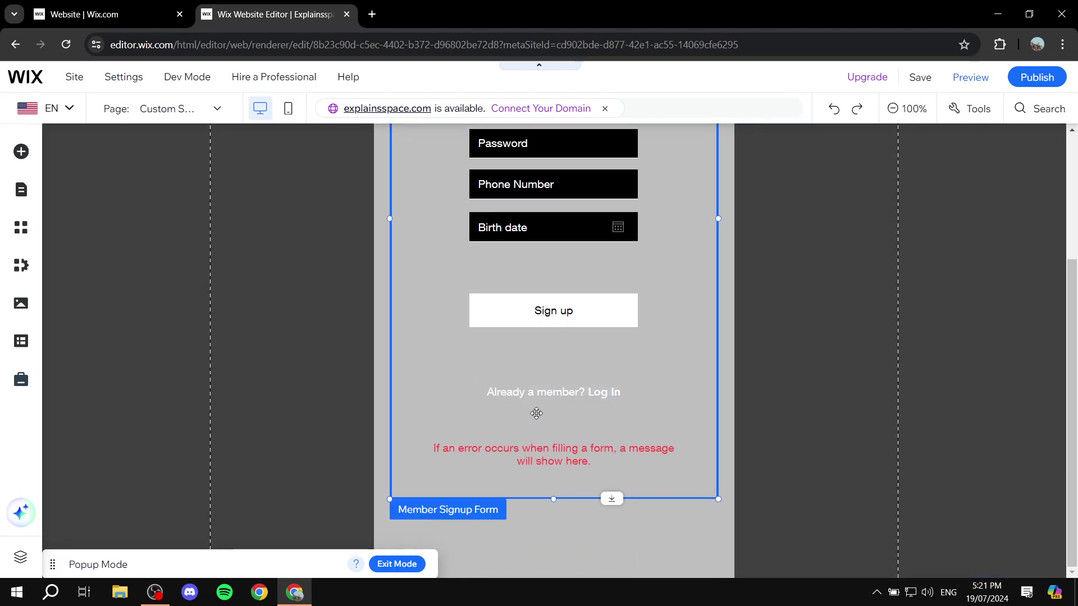
{"action": "left_click", "coordinate": [598, 526]}
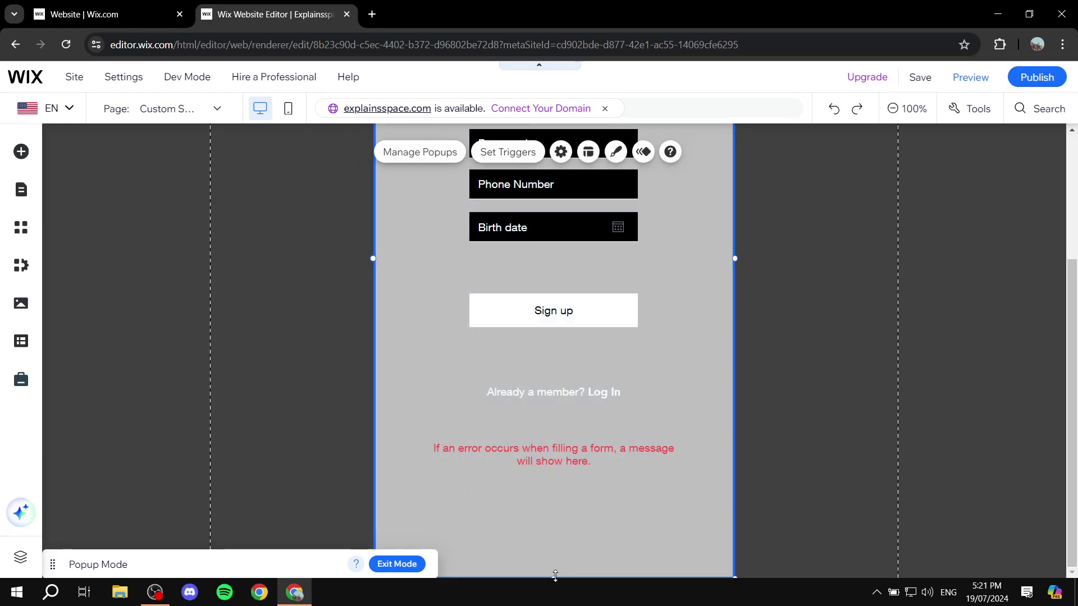
{"action": "scroll", "coordinate": [558, 553], "scroll_direction": "up", "scroll_amount": 1}
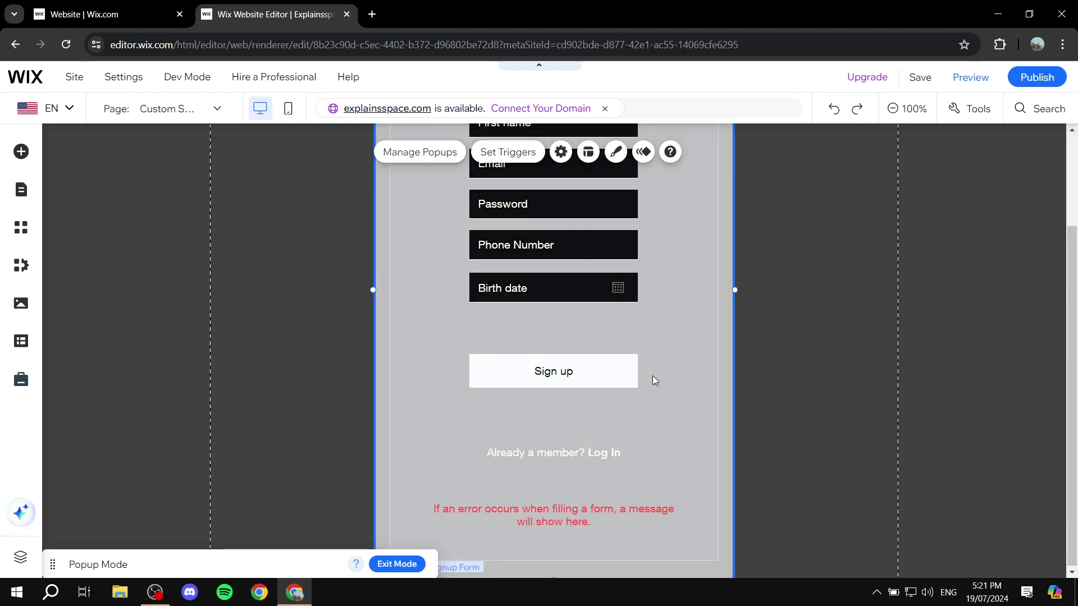
{"action": "scroll", "coordinate": [653, 375], "scroll_direction": "up", "scroll_amount": 2}
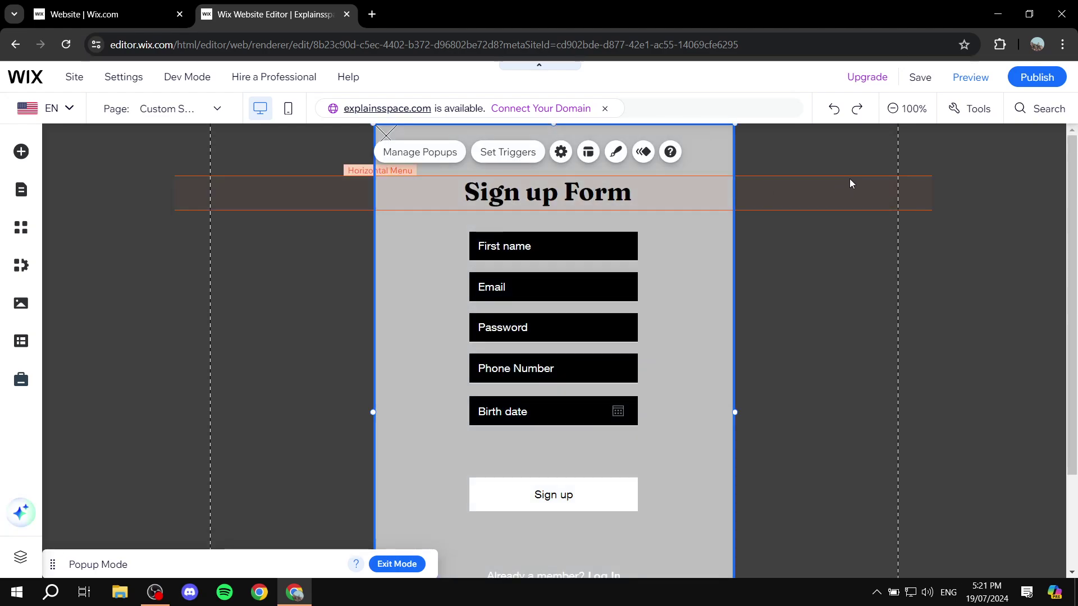
Publish the site, dismiss the Congratulations dialog, and open the Page dropdown
{"action": "left_click", "coordinate": [1037, 77]}
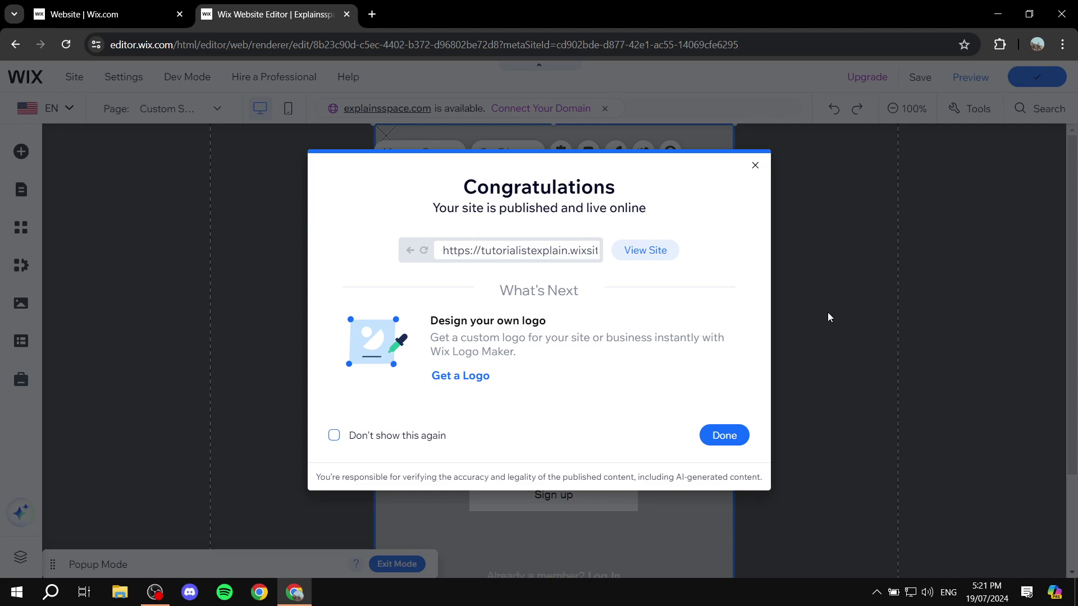
{"action": "left_click", "coordinate": [755, 165]}
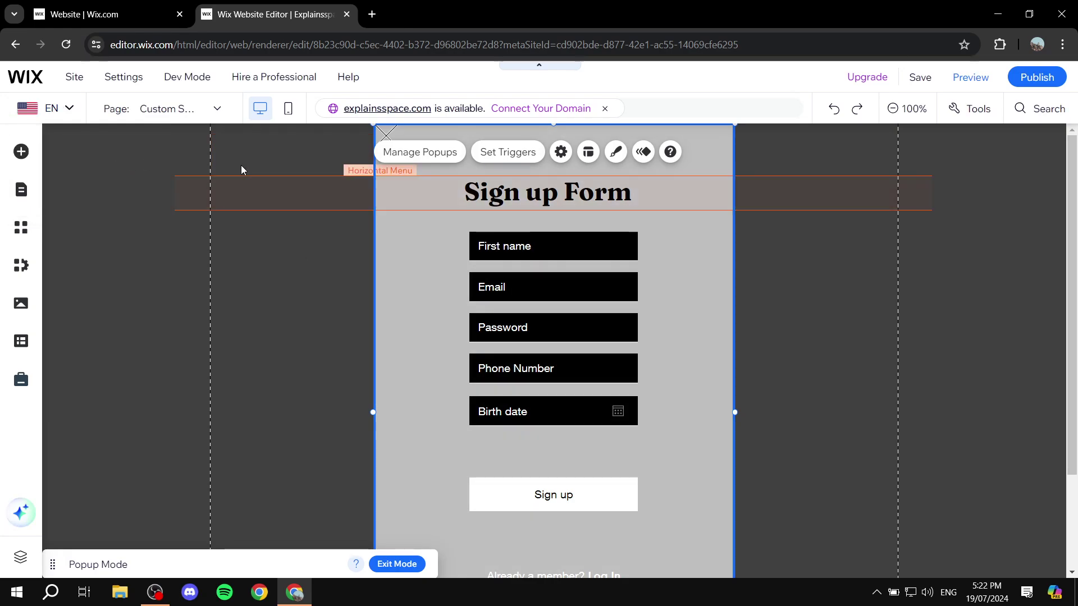
{"action": "left_click", "coordinate": [180, 111]}
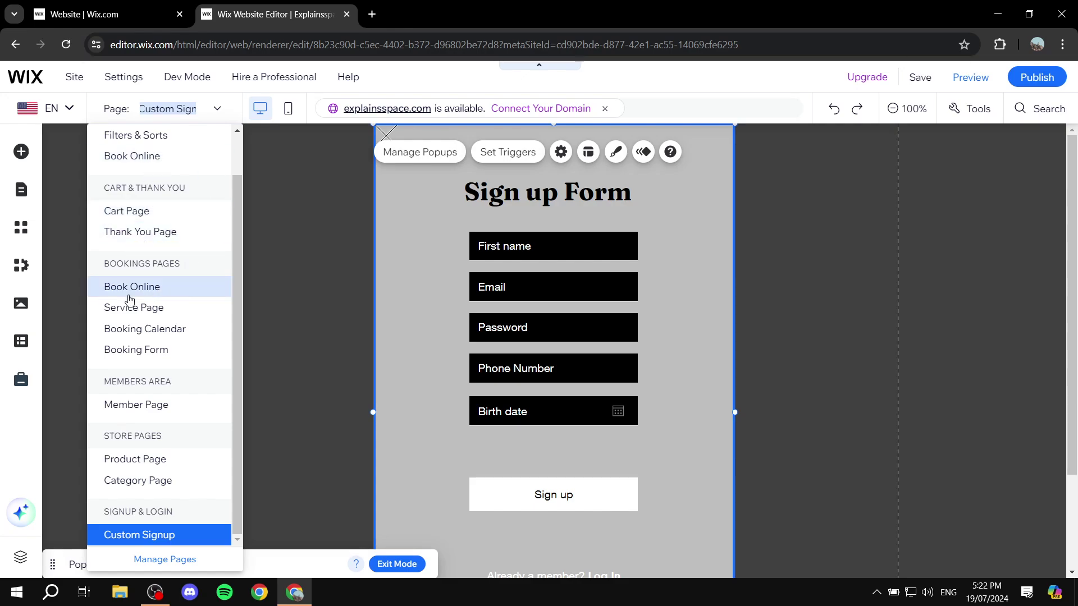
Switch to the Home page and bring the blank untitled section below Welcome into view
{"action": "scroll", "coordinate": [178, 314], "scroll_direction": "up", "scroll_amount": 2}
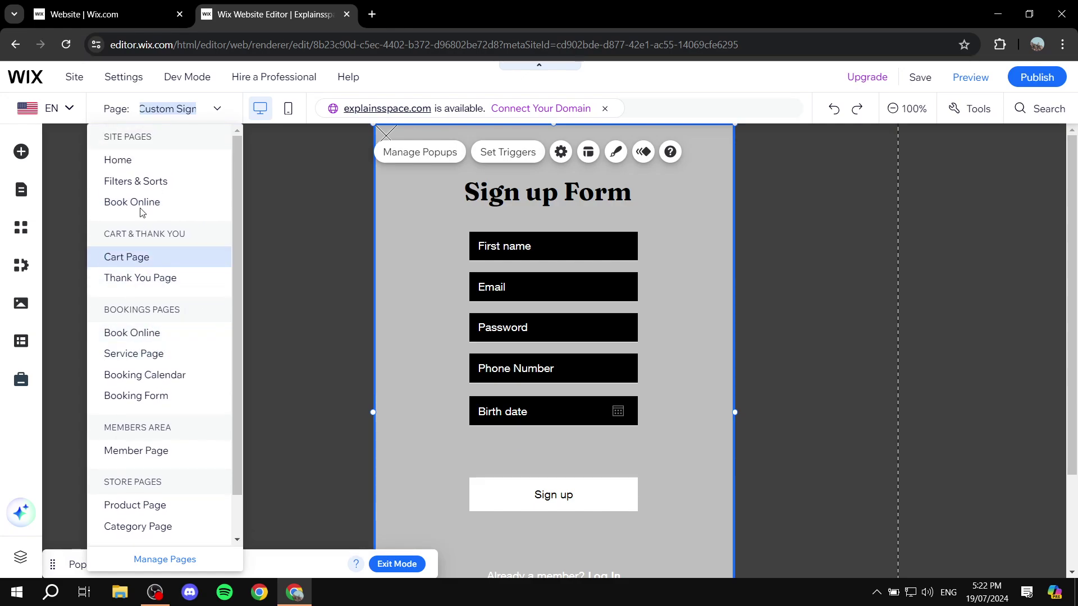
{"action": "left_click", "coordinate": [173, 162]}
{"action": "scroll", "coordinate": [565, 352], "scroll_direction": "down", "scroll_amount": 8}
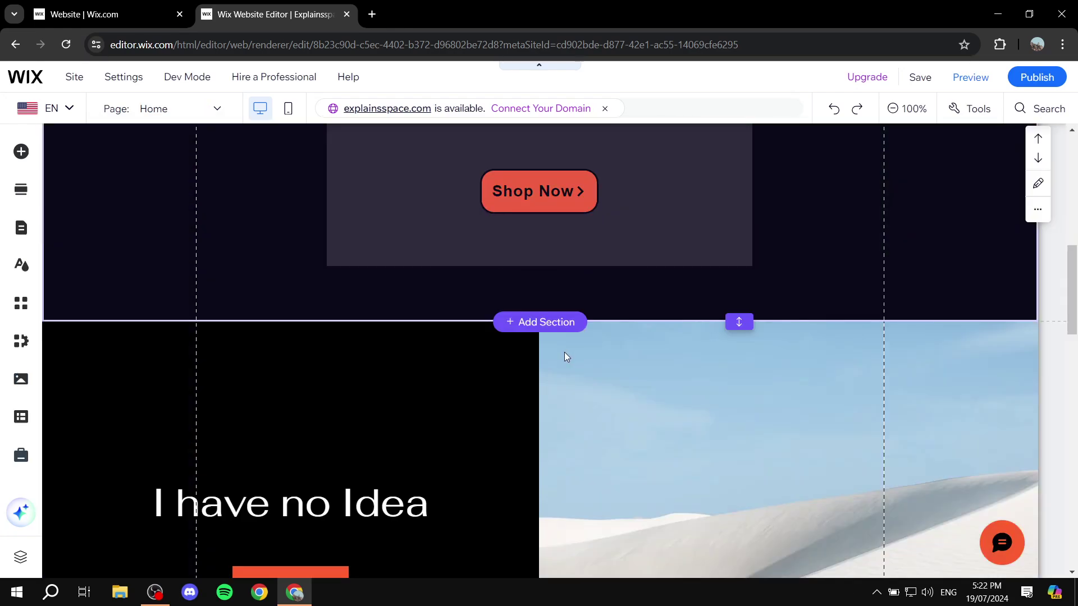
{"action": "scroll", "coordinate": [558, 352], "scroll_direction": "up", "scroll_amount": 5}
{"action": "left_click", "coordinate": [527, 318]}
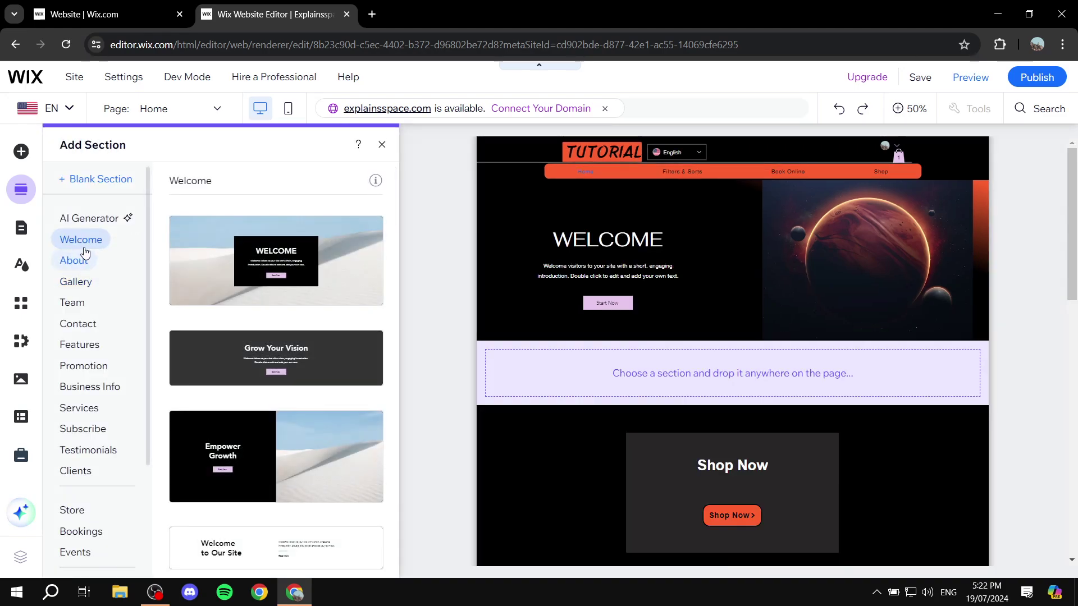
{"action": "left_click", "coordinate": [533, 194]}
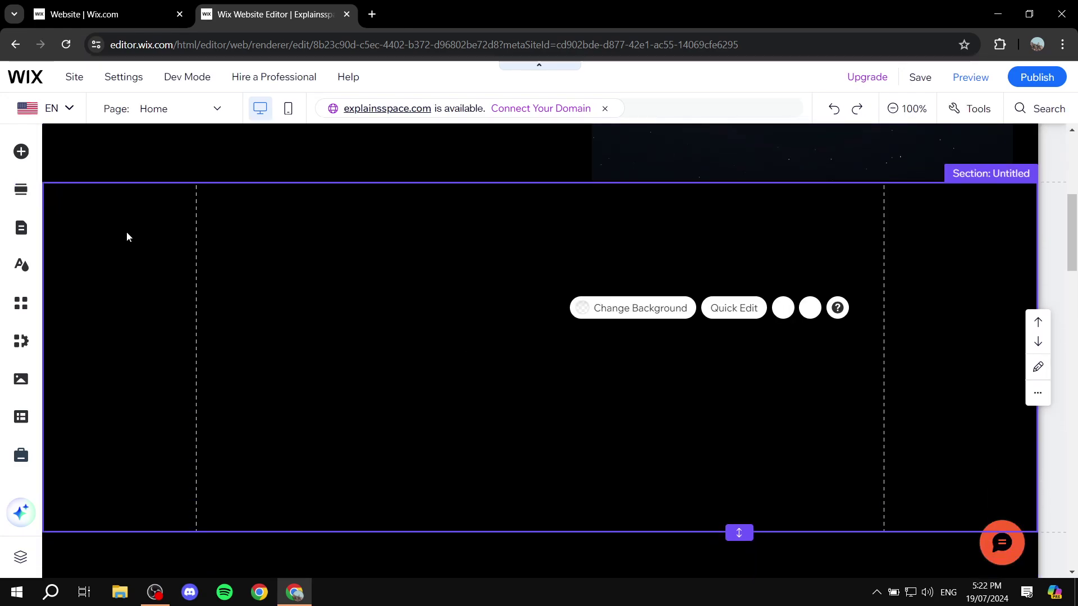
Create a new blank form from the Contact & Forms section of Add Elements
{"action": "left_click", "coordinate": [20, 151]}
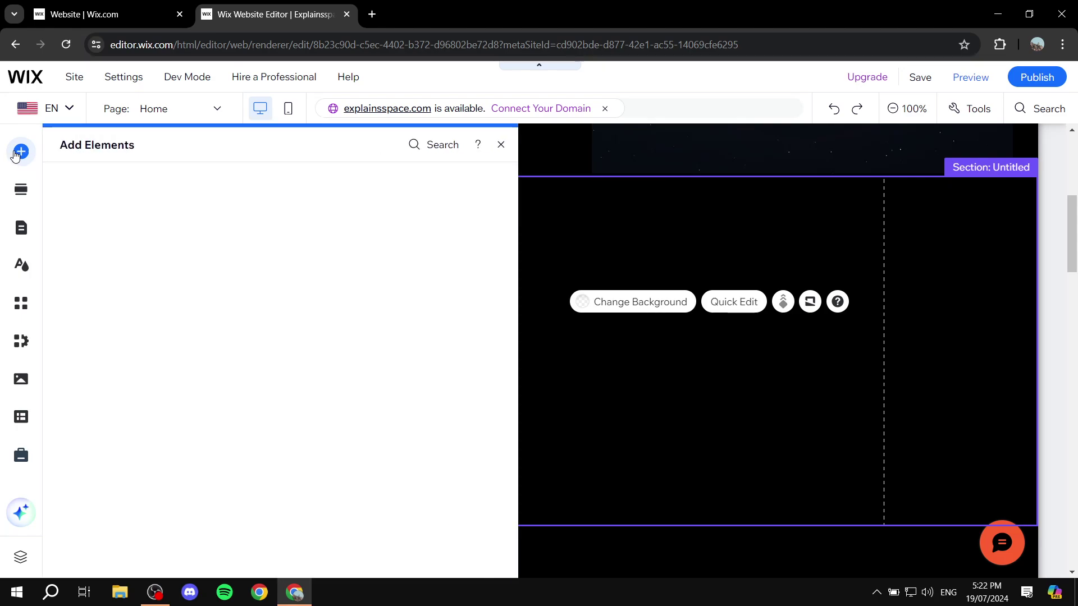
{"action": "left_click", "coordinate": [106, 337]}
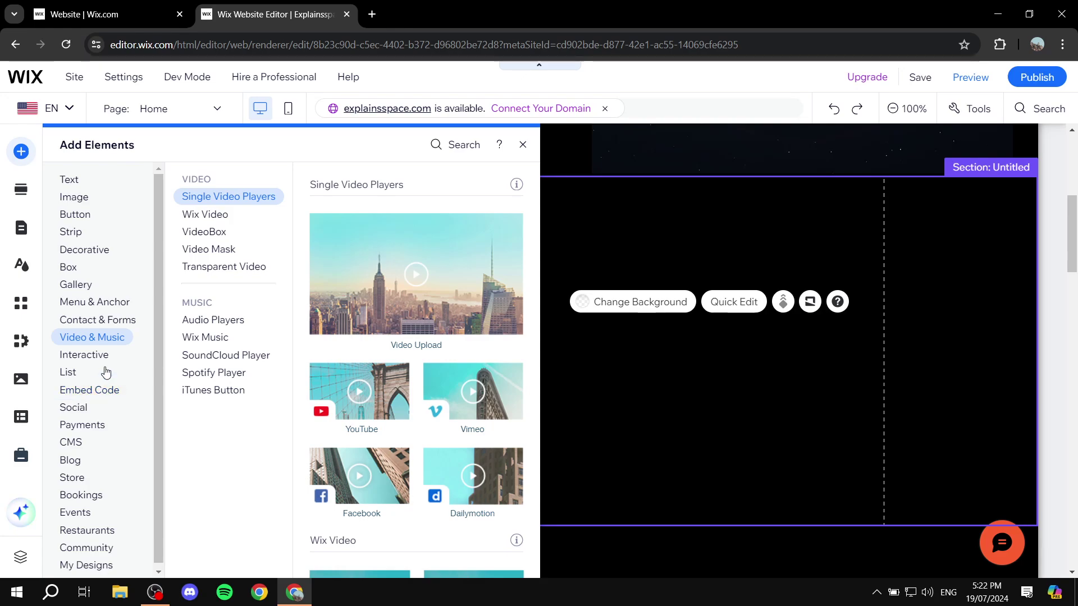
{"action": "left_click", "coordinate": [100, 328]}
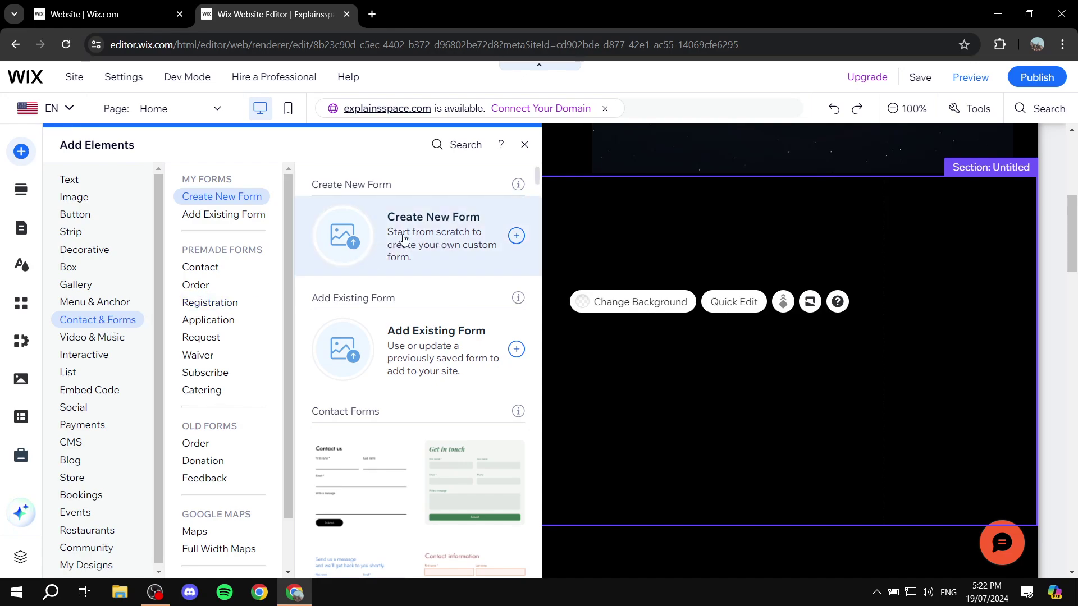
{"action": "left_click", "coordinate": [448, 238]}
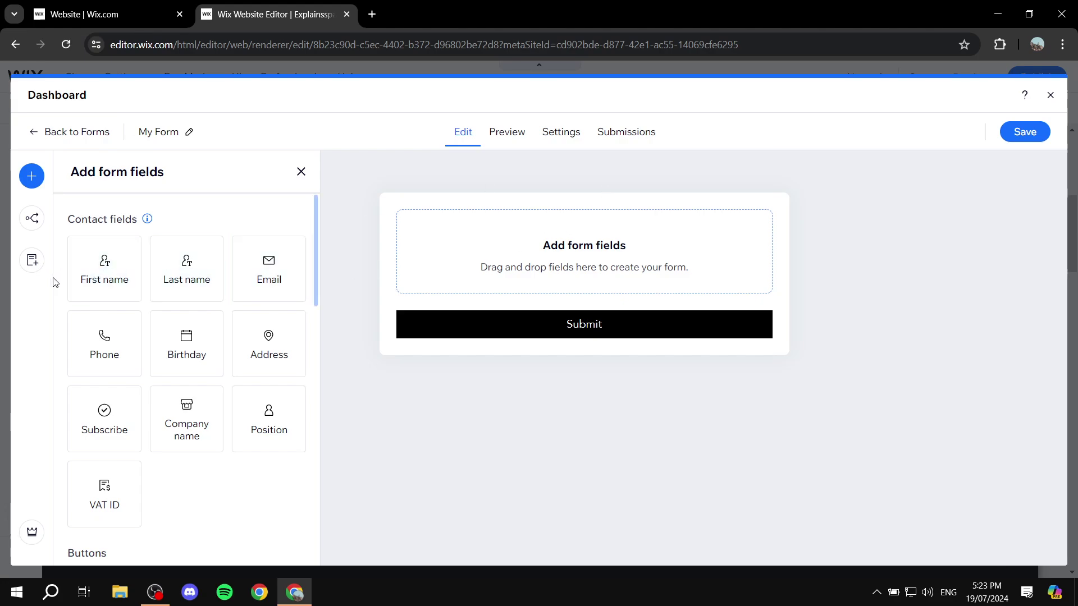
Add First name, Last name, Email, Phone and Birthday fields to My Form and save it
{"action": "left_click", "coordinate": [98, 276]}
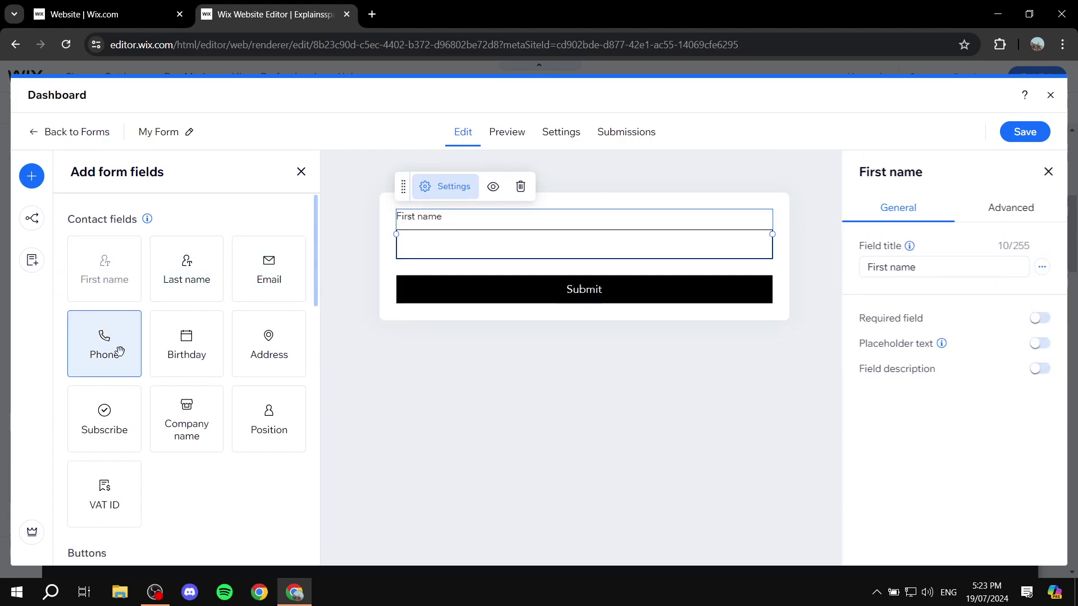
{"action": "left_click", "coordinate": [184, 272]}
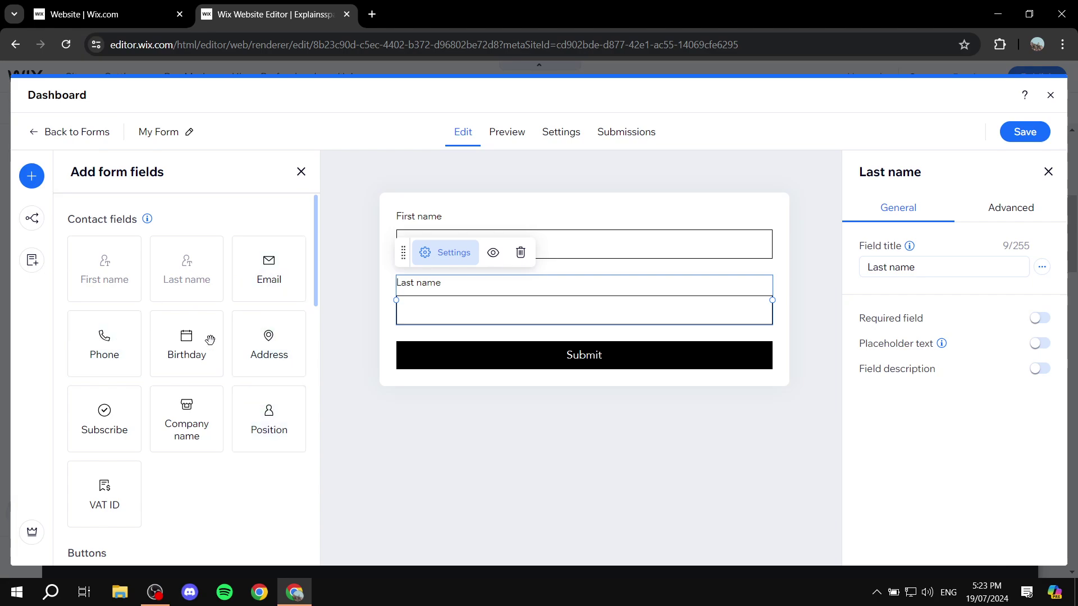
{"action": "left_click", "coordinate": [288, 272]}
{"action": "left_click", "coordinate": [105, 355]}
{"action": "left_click", "coordinate": [184, 353]}
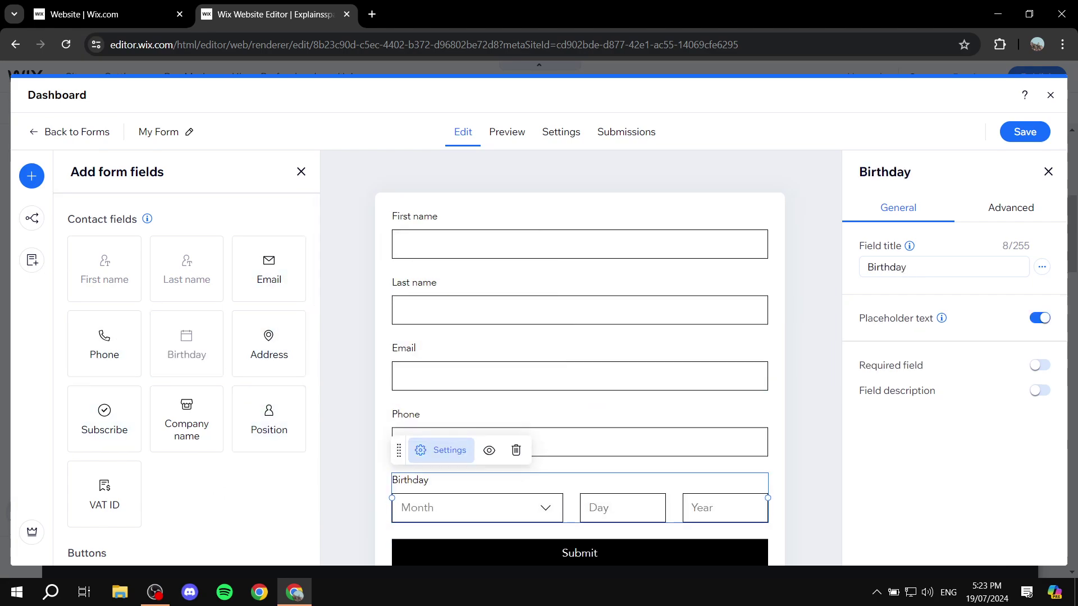
{"action": "scroll", "coordinate": [345, 499], "scroll_direction": "down", "scroll_amount": 1}
{"action": "scroll", "coordinate": [644, 355], "scroll_direction": "up", "scroll_amount": 1}
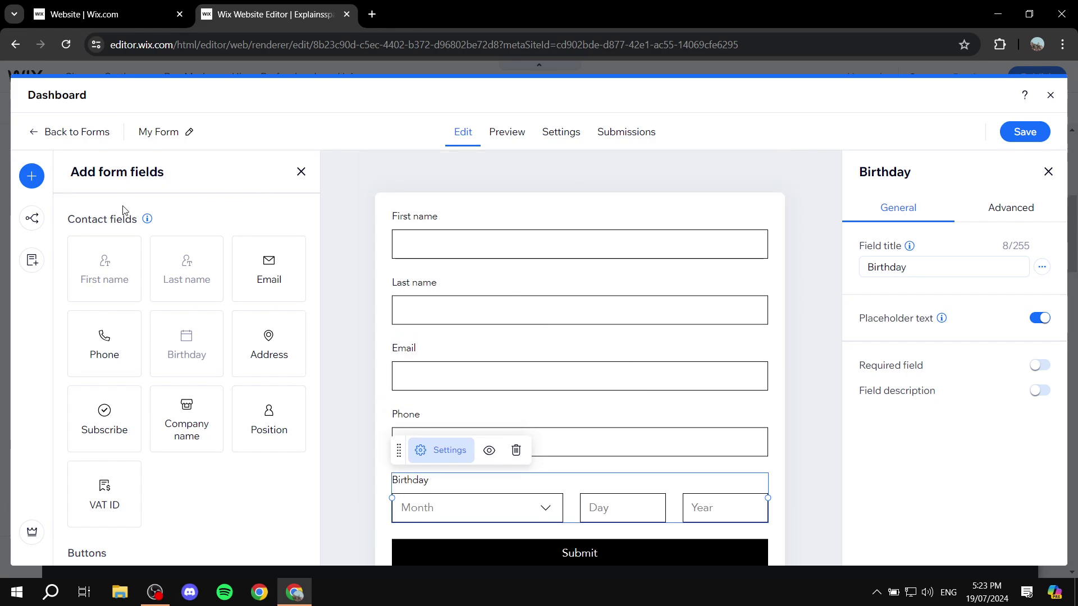
{"action": "left_click", "coordinate": [1033, 132]}
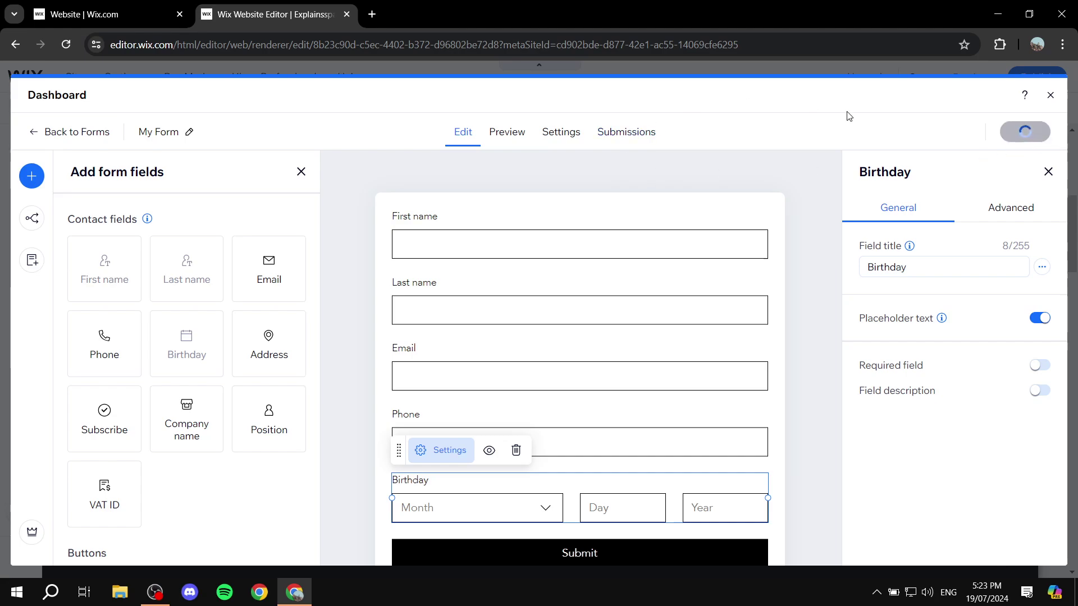
{"action": "left_click", "coordinate": [190, 133]}
Rename the form to 'Sub Form', save it, and close the form builder back to the Home page
{"action": "left_click", "coordinate": [336, 257]}
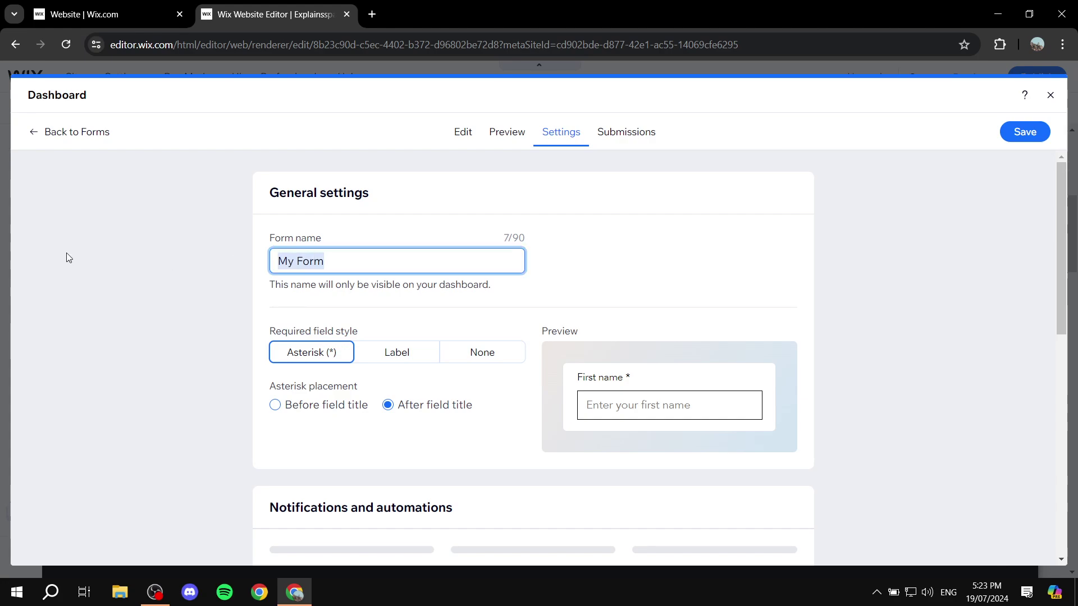
{"action": "type", "text": "Sub"}
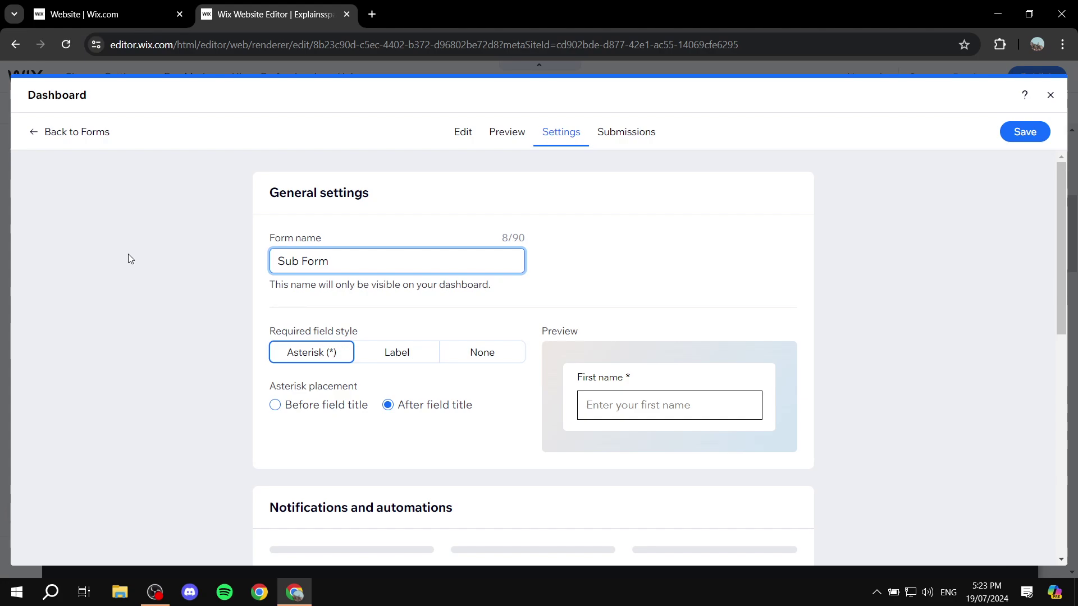
{"action": "left_click", "coordinate": [158, 361]}
{"action": "scroll", "coordinate": [251, 419], "scroll_direction": "down", "scroll_amount": 2}
{"action": "scroll", "coordinate": [251, 418], "scroll_direction": "down", "scroll_amount": 4}
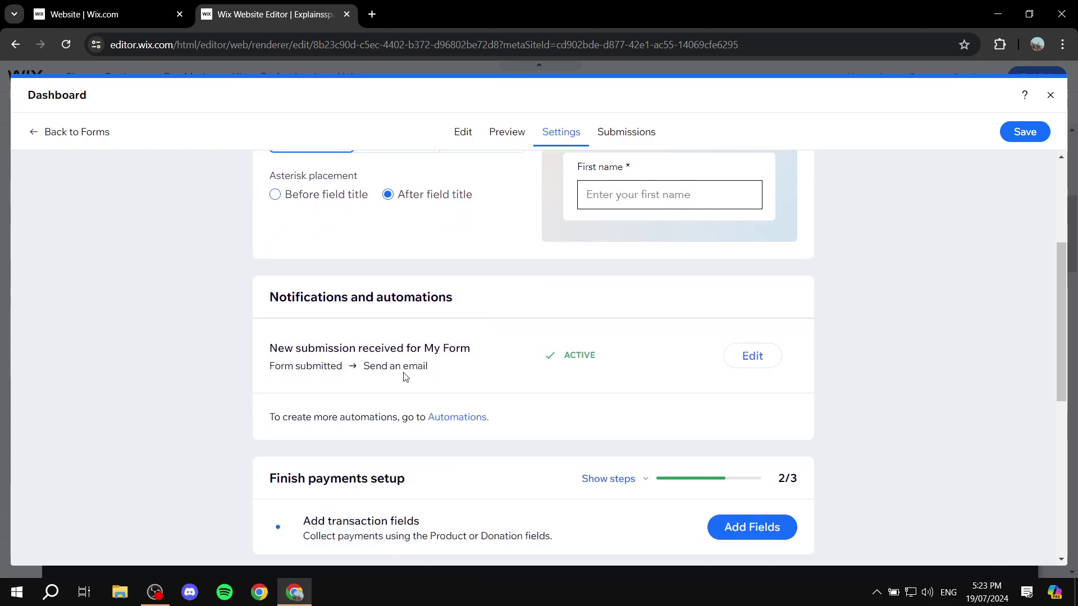
{"action": "scroll", "coordinate": [788, 270], "scroll_direction": "up", "scroll_amount": 6}
{"action": "left_click", "coordinate": [1015, 136]}
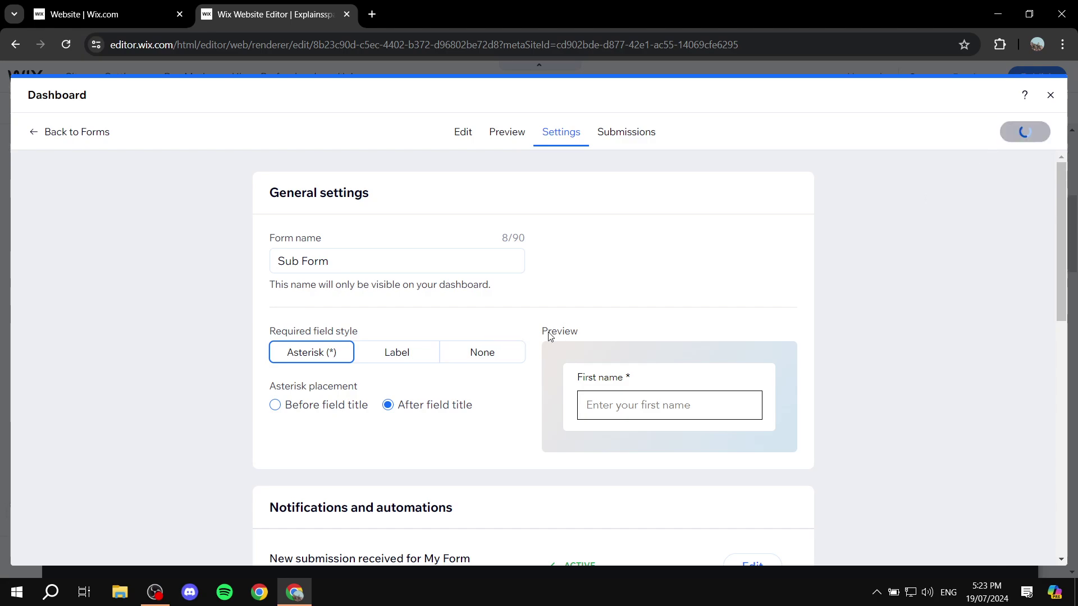
{"action": "left_click", "coordinate": [1050, 96]}
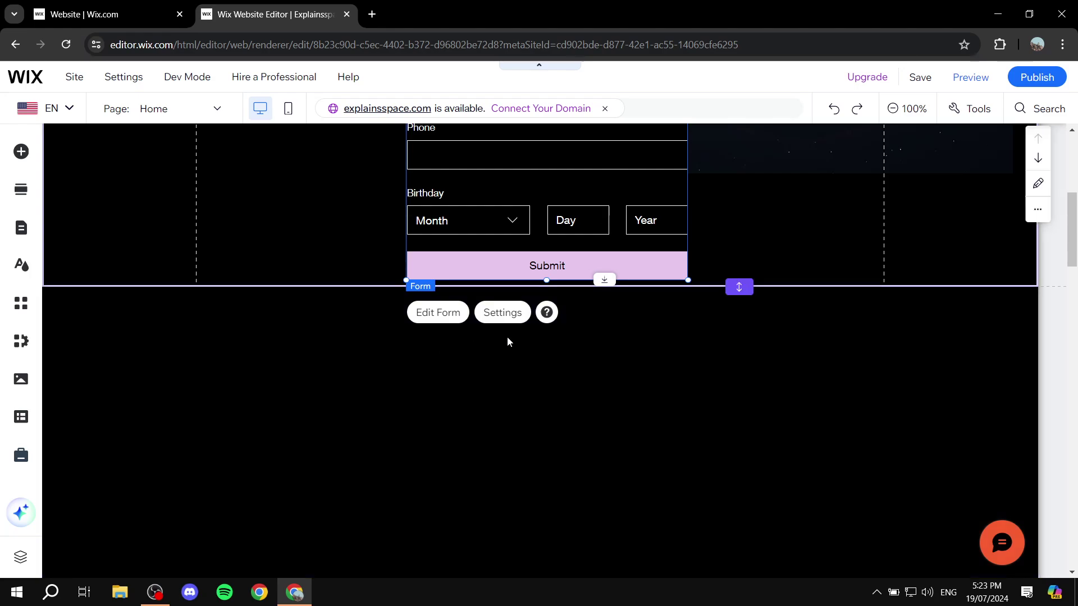
Move the Sub Form down into the Untitled section and adjust its height
{"action": "scroll", "coordinate": [645, 256], "scroll_direction": "up", "scroll_amount": 6}
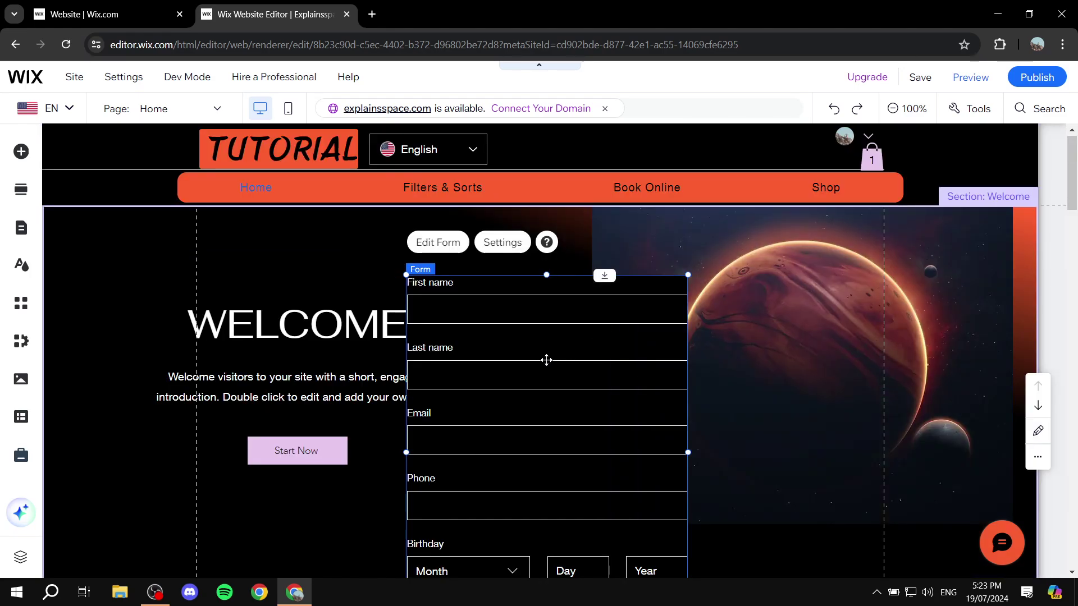
{"action": "left_click_drag", "start_coordinate": [524, 361], "coordinate": [527, 248]}
{"action": "left_click_drag", "start_coordinate": [553, 536], "coordinate": [584, 371]}
{"action": "mouse_move", "coordinate": [593, 332]}
{"action": "left_mouse_down"}
{"action": "mouse_move", "coordinate": [587, 366]}
{"action": "mouse_move", "coordinate": [588, 348]}
{"action": "left_mouse_up"}
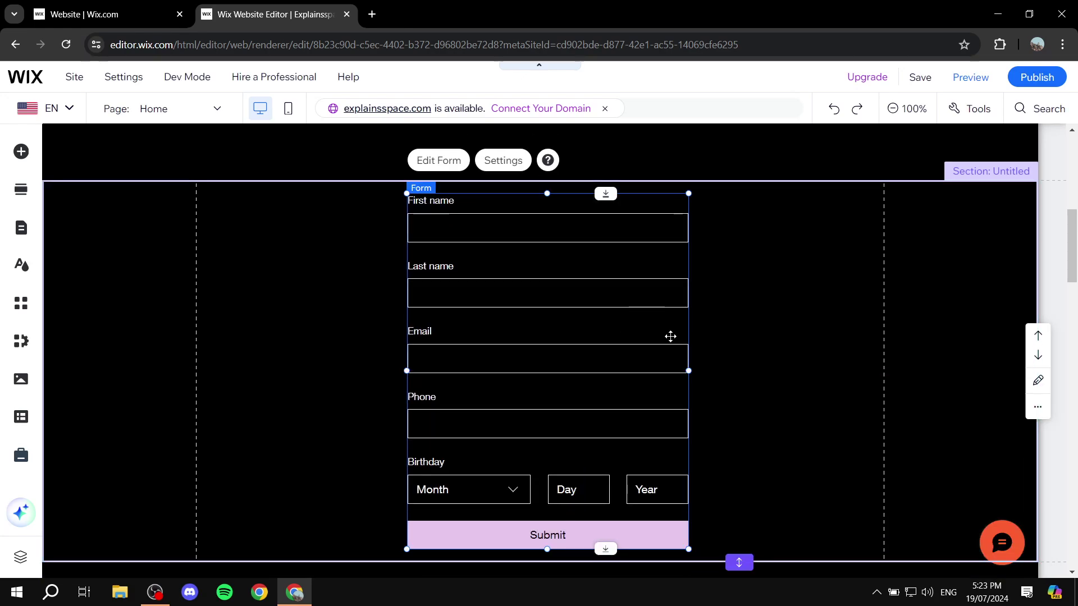
Widen the Sub Form to 791 px by stretching both sides, then briefly open and close Edit Form
{"action": "left_click_drag", "start_coordinate": [691, 370], "coordinate": [827, 369]}
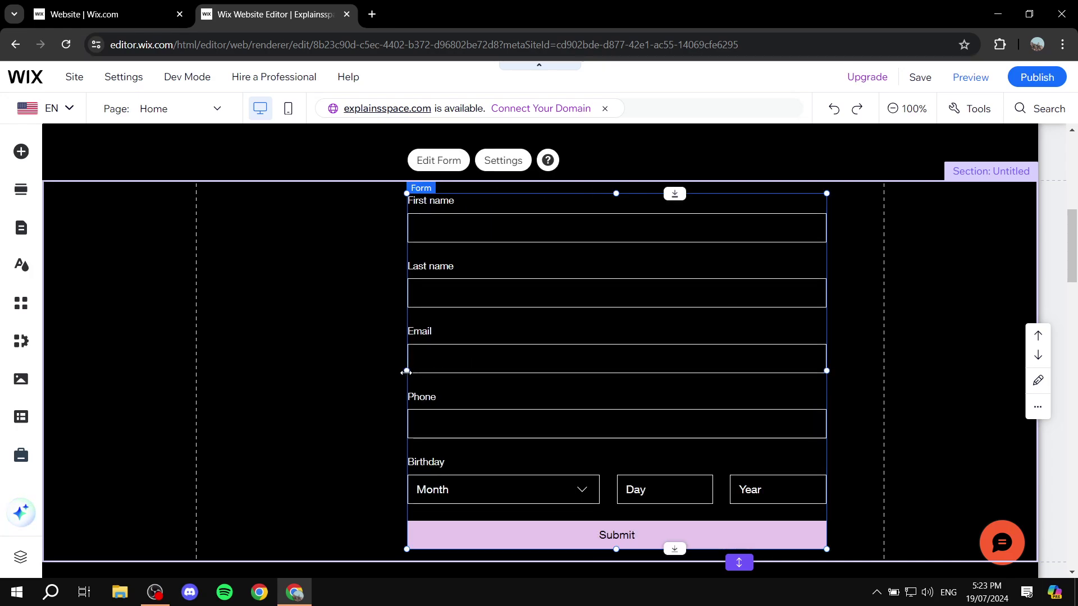
{"action": "left_click_drag", "start_coordinate": [406, 372], "coordinate": [271, 366]}
{"action": "left_click", "coordinate": [312, 160]}
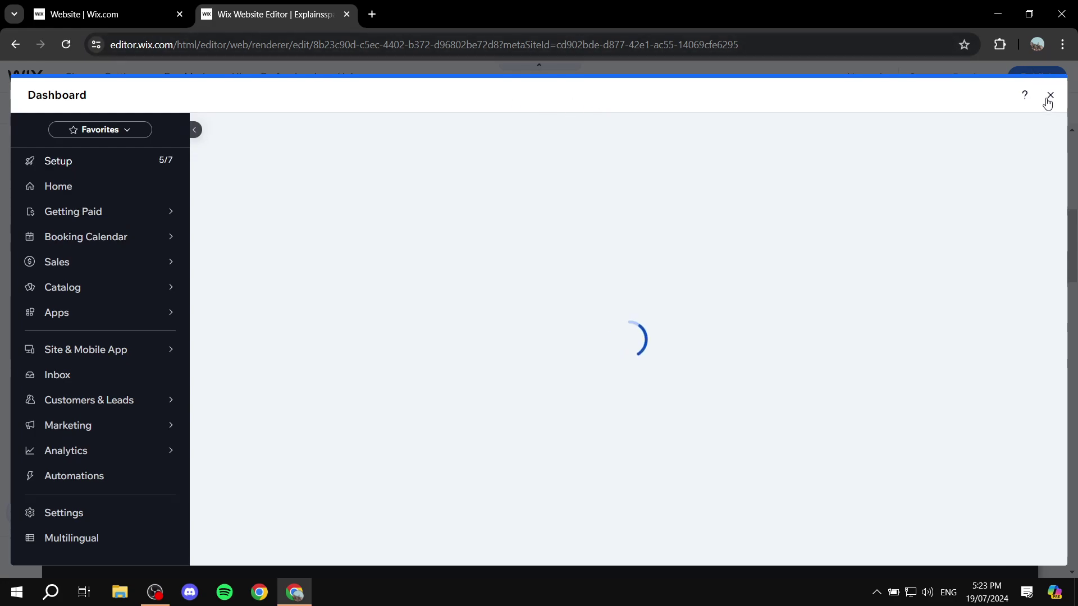
{"action": "left_click", "coordinate": [1049, 97]}
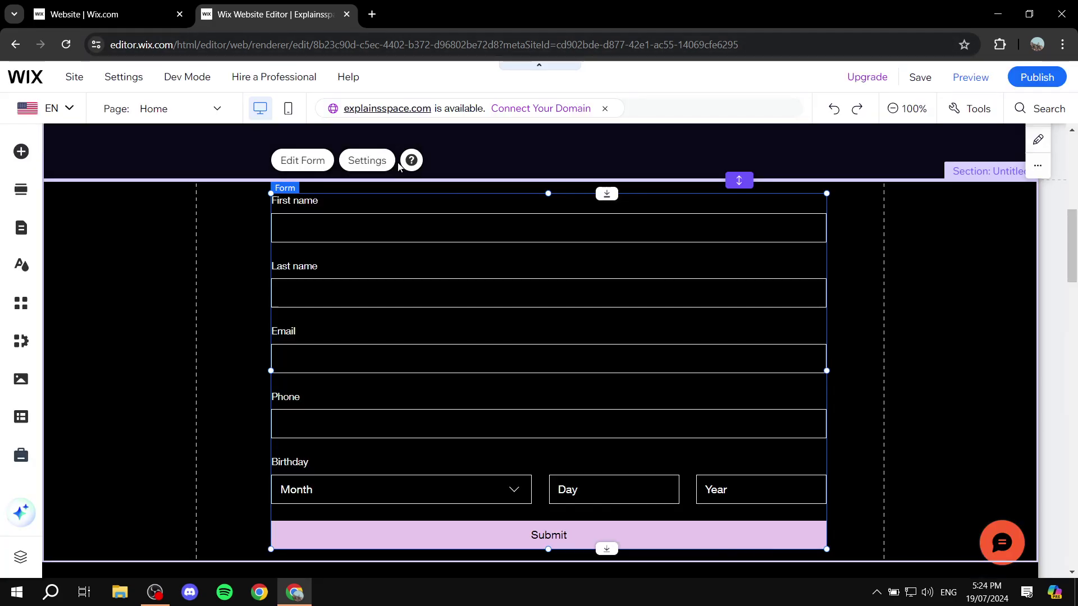
{"action": "left_click", "coordinate": [370, 161]}
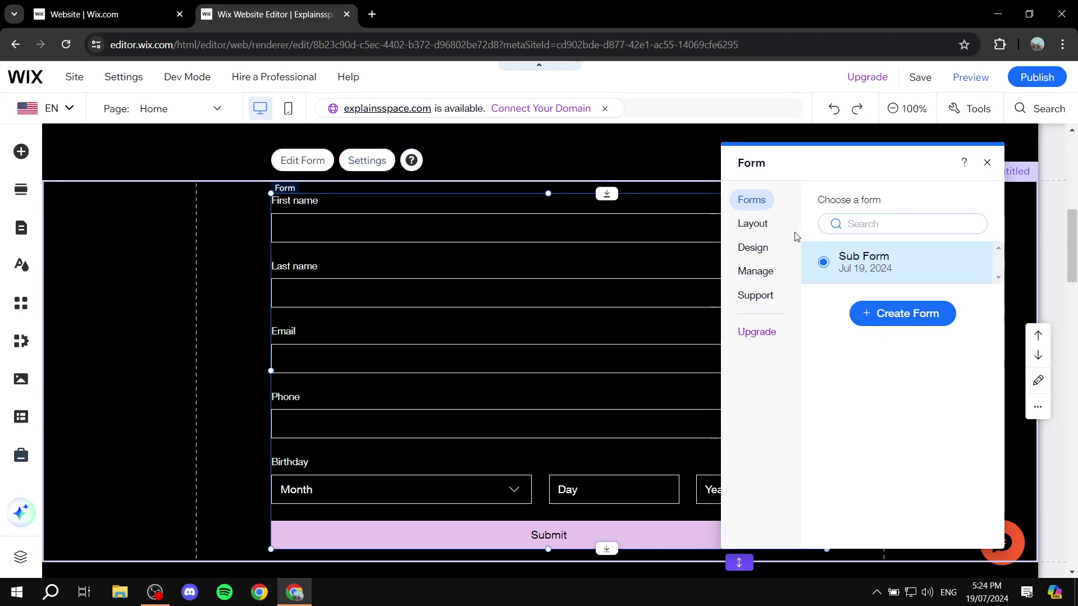
{"action": "left_click", "coordinate": [754, 249]}
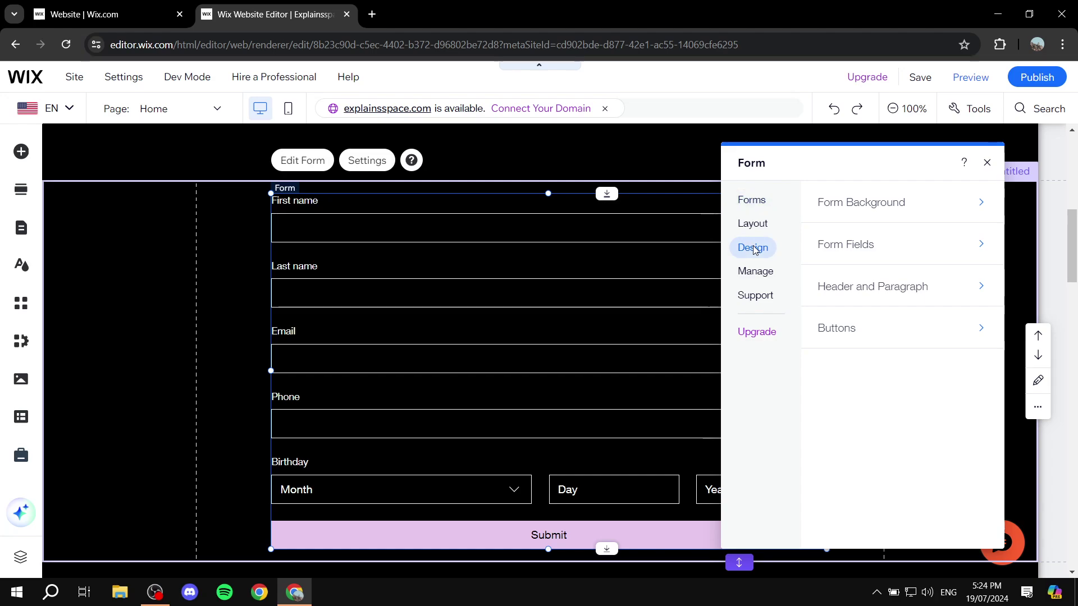
{"action": "left_click", "coordinate": [987, 162]}
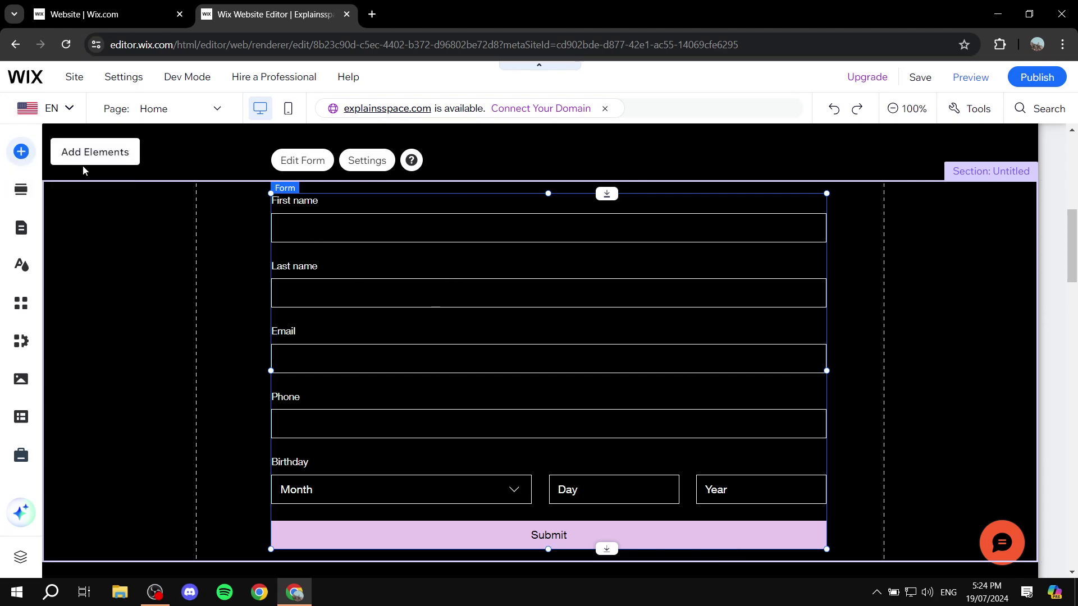
{"action": "left_click", "coordinate": [21, 152]}
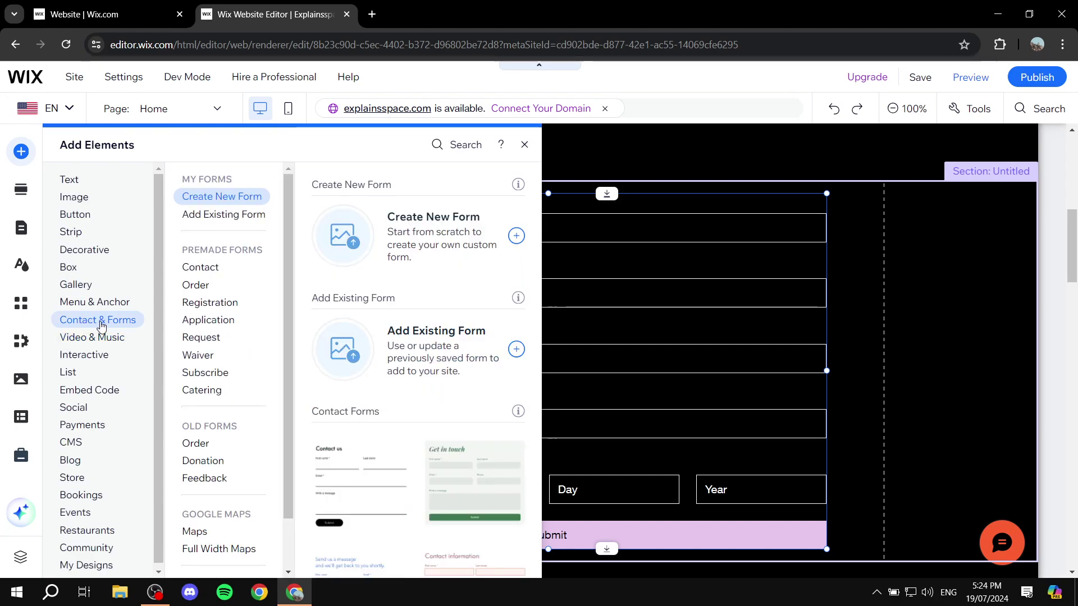
{"action": "left_click", "coordinate": [16, 228]}
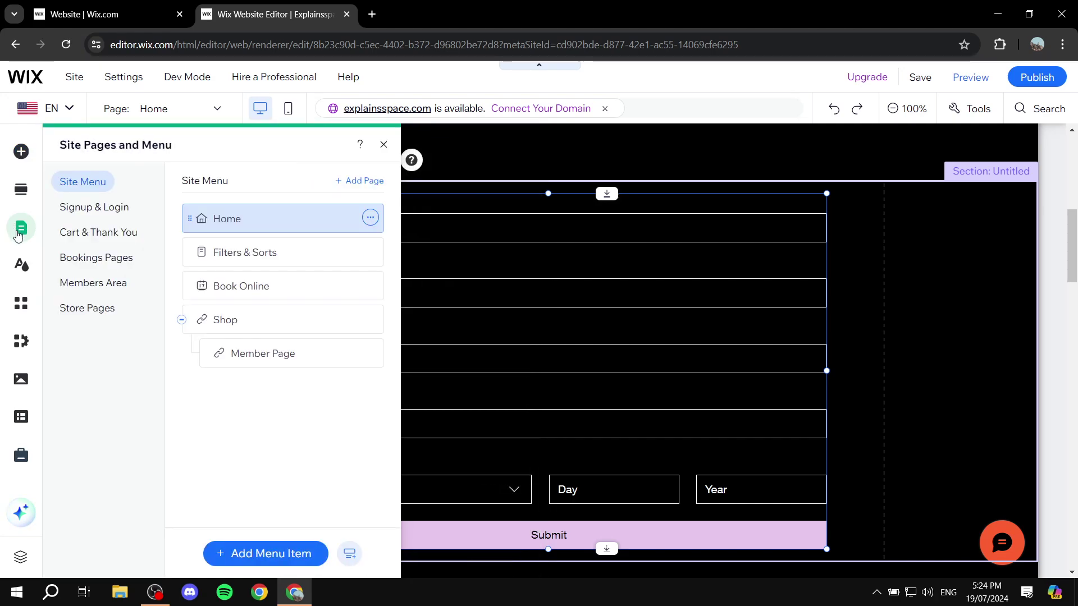
{"action": "left_click", "coordinate": [85, 207]}
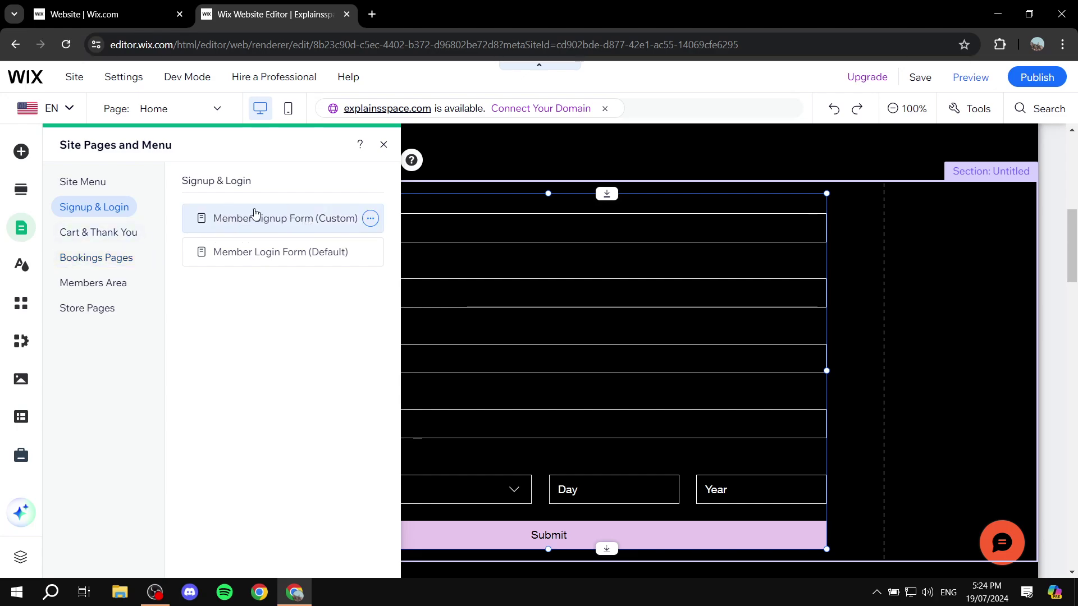
{"action": "left_click", "coordinate": [384, 147]}
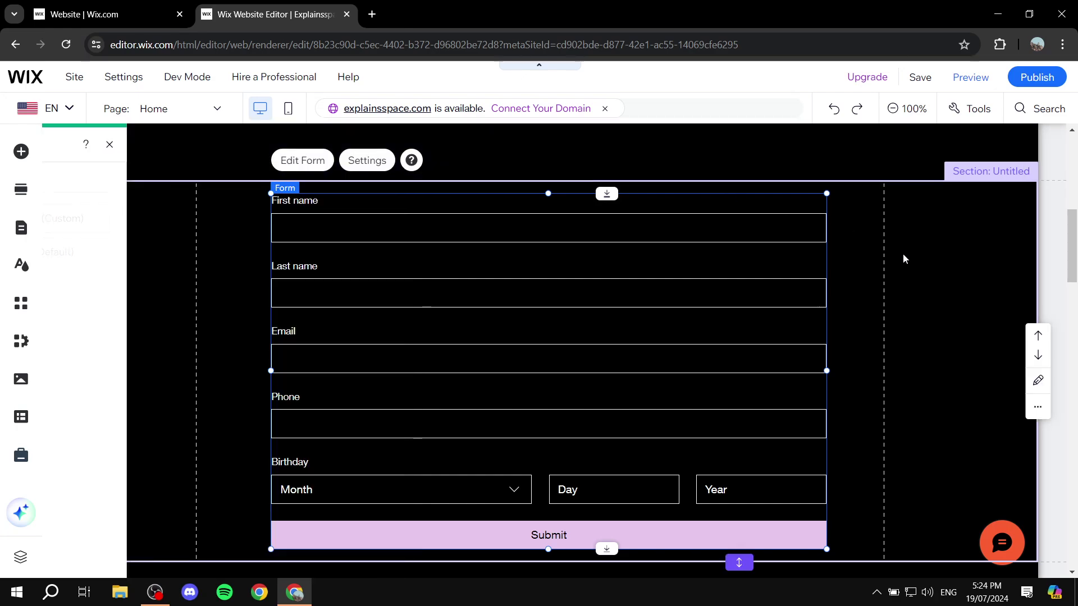